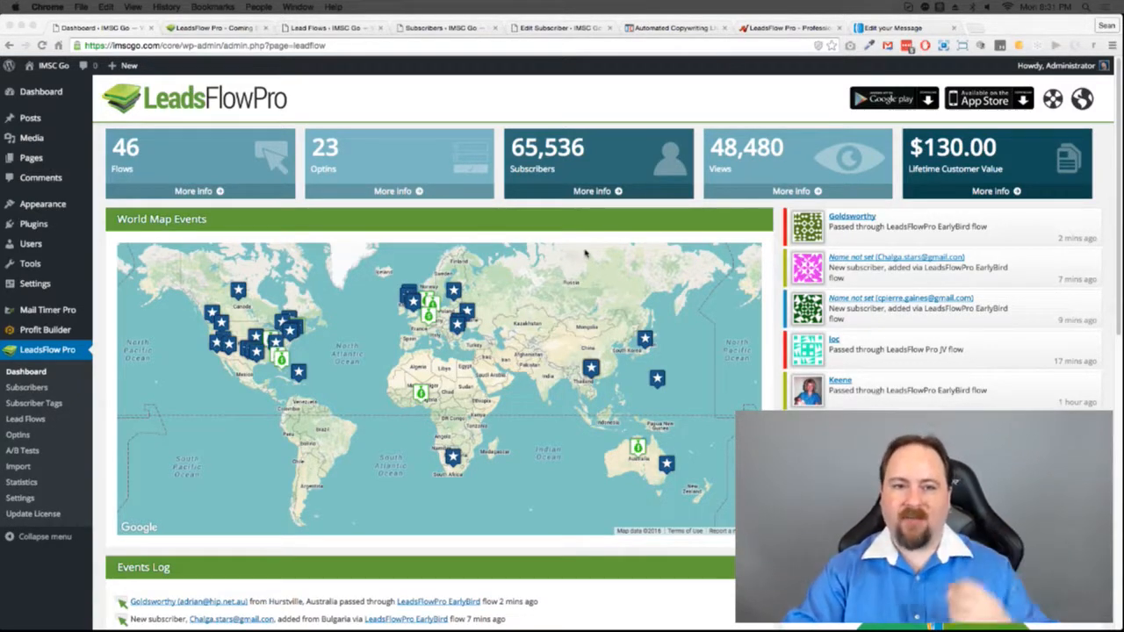
Step: Note the top subscriber's transaction total in the Subscribers list, then open their Edit Subscriber page
{"action": "left_click", "coordinate": [479, 24]}
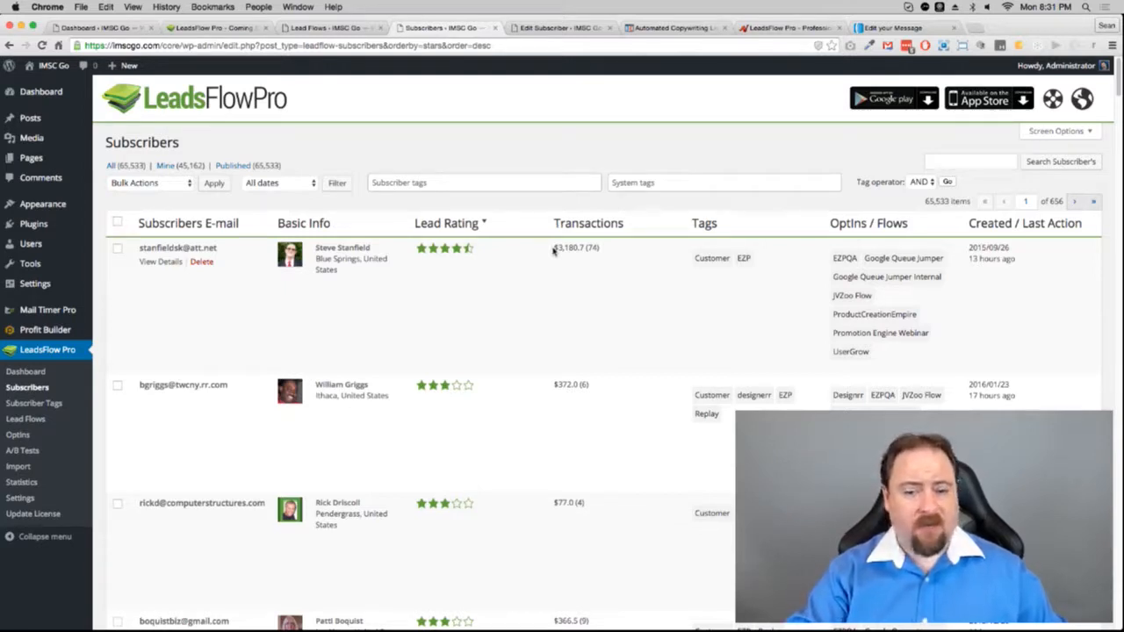
{"action": "left_click_drag", "start_coordinate": [553, 250], "coordinate": [605, 254]}
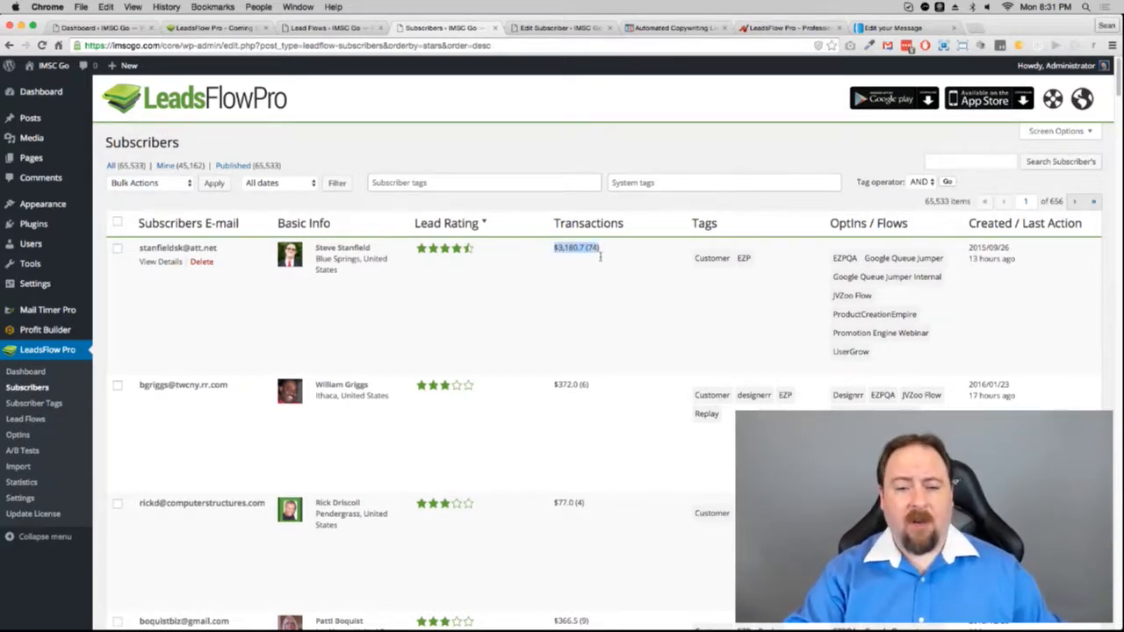
{"action": "left_click", "coordinate": [608, 254]}
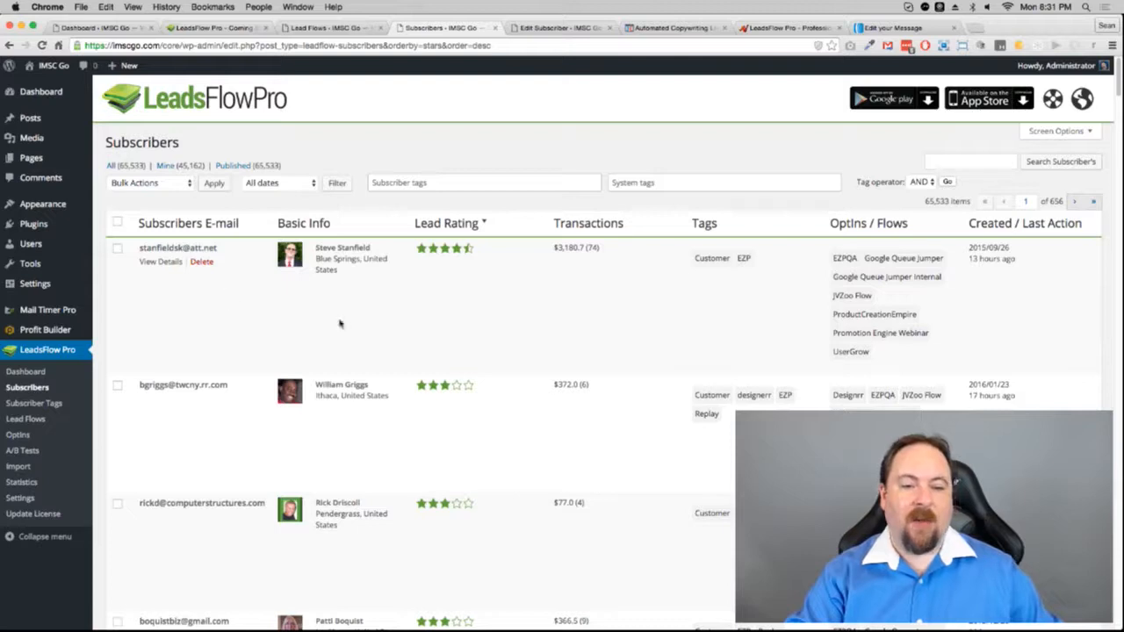
{"action": "left_click", "coordinate": [570, 27]}
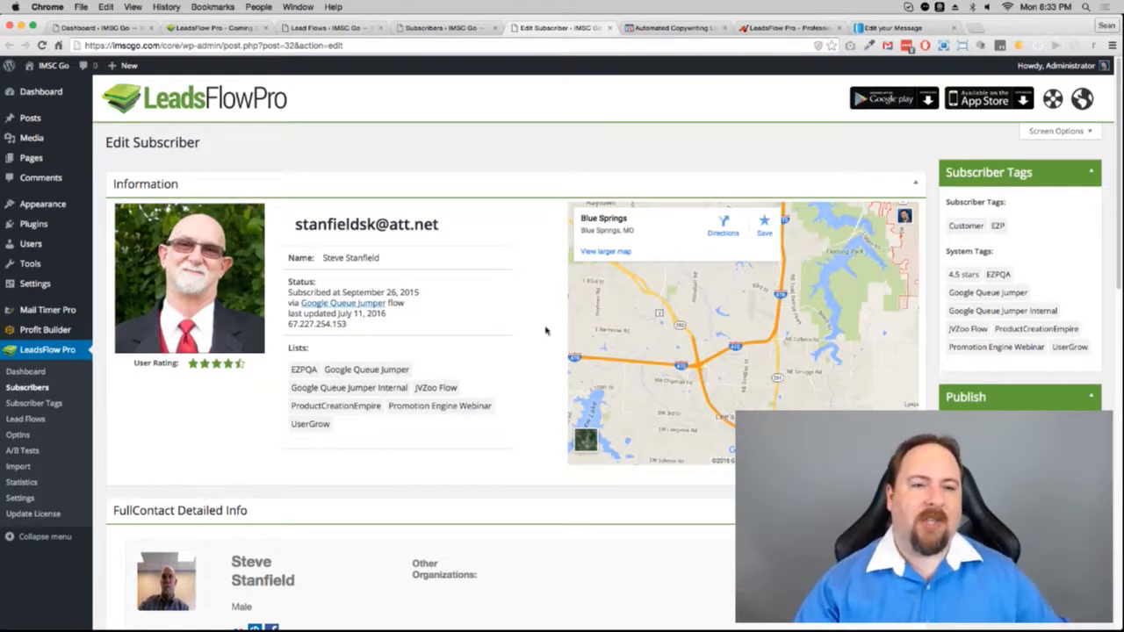
Step: Show the Lead Flows list with all 47 existing flows
{"action": "left_click", "coordinate": [327, 28]}
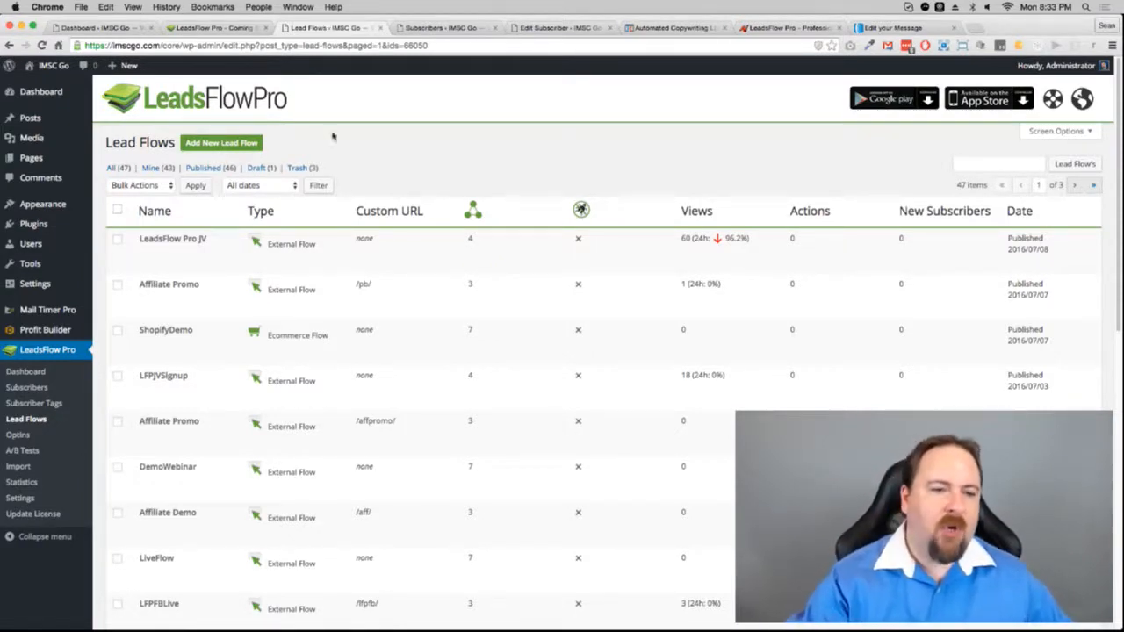
Step: Create a lead flow titled 'Webinar Test' and publish it as an External Flow
{"action": "left_click", "coordinate": [225, 147]}
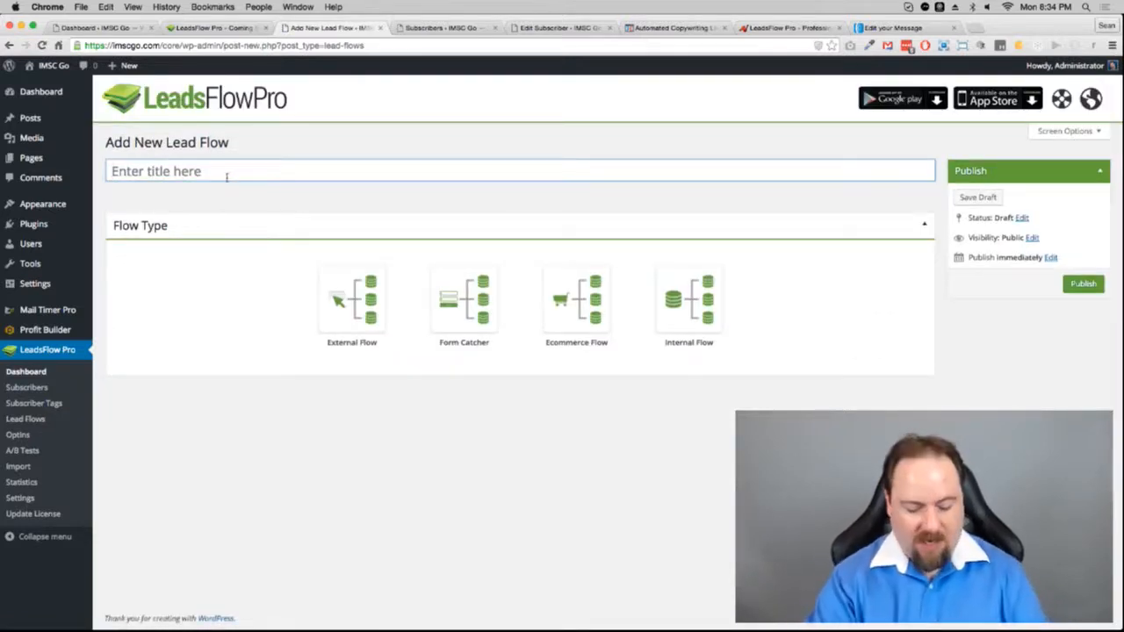
{"action": "type", "text": "Webinar "}
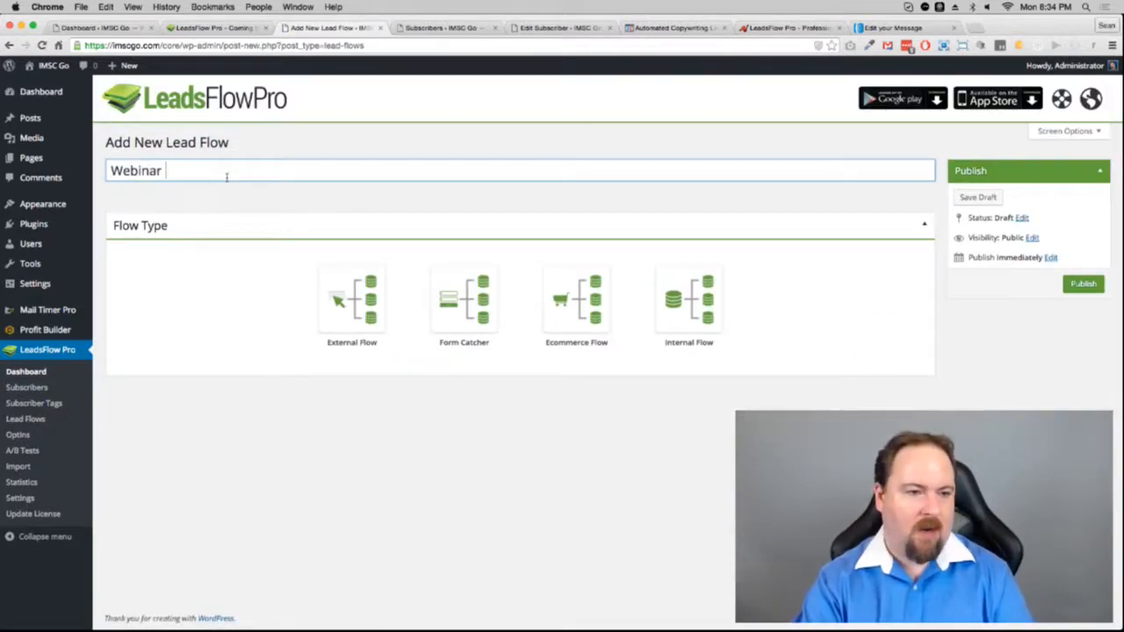
{"action": "type", "text": "Test"}
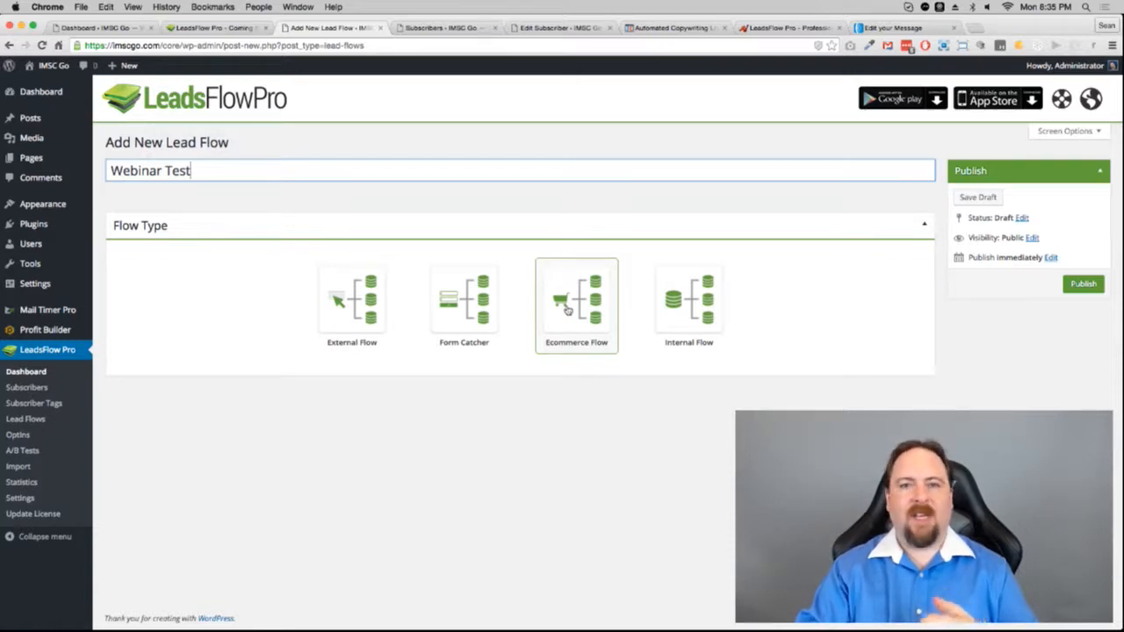
{"action": "key", "text": "Return"}
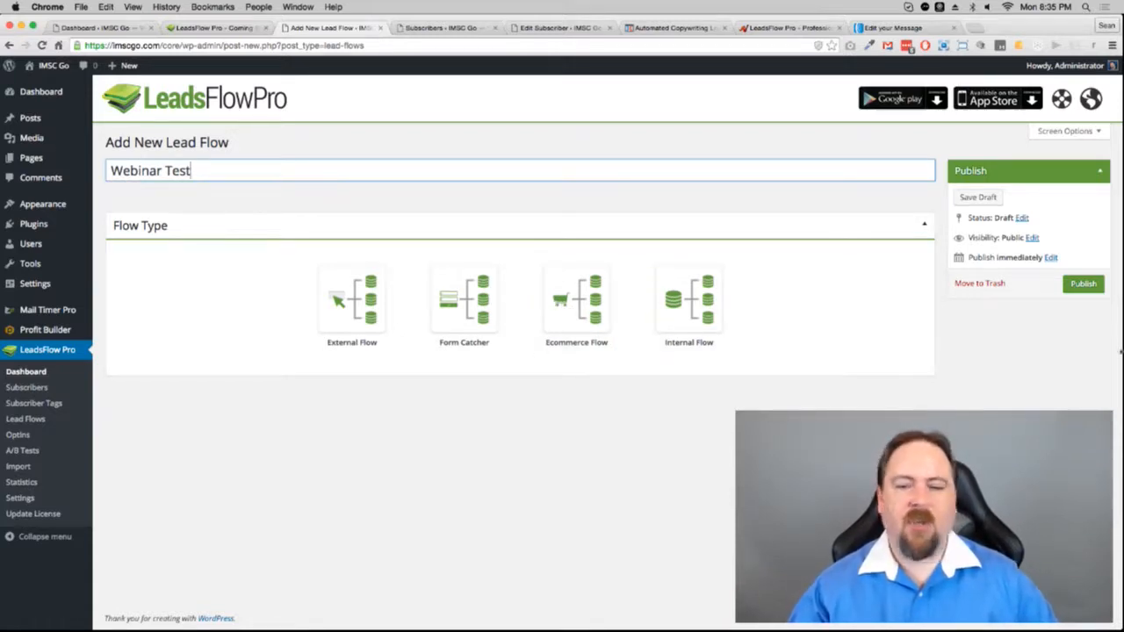
{"action": "left_click", "coordinate": [1082, 286]}
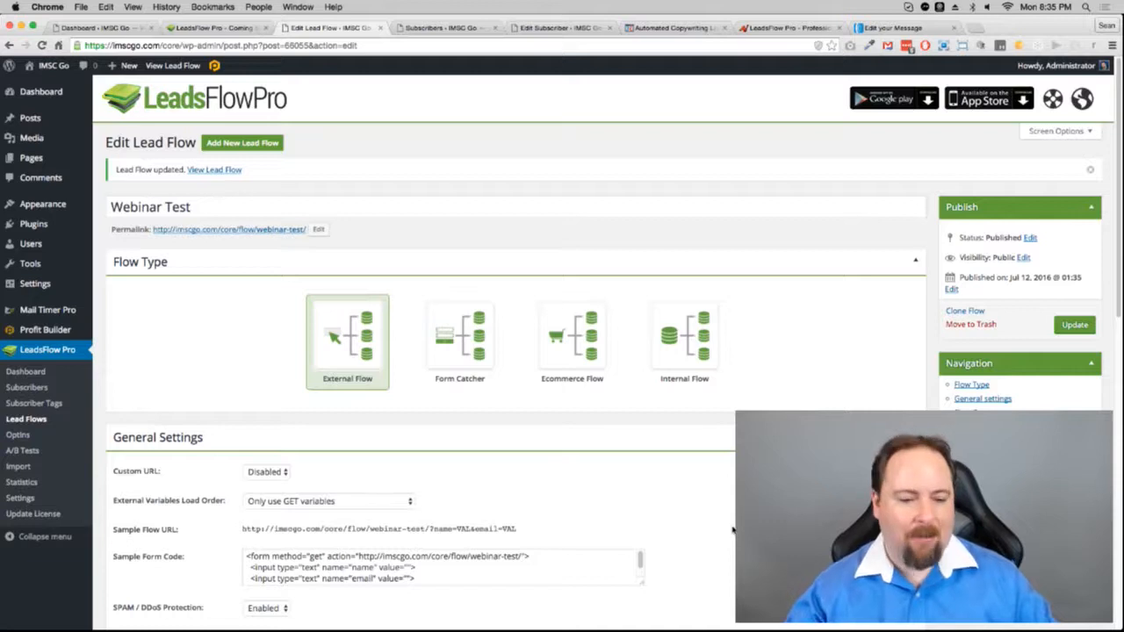
Step: Scroll down to review the Webinar Test sample flow URL
{"action": "scroll", "coordinate": [731, 536], "scroll_direction": "down", "scroll_amount": 3}
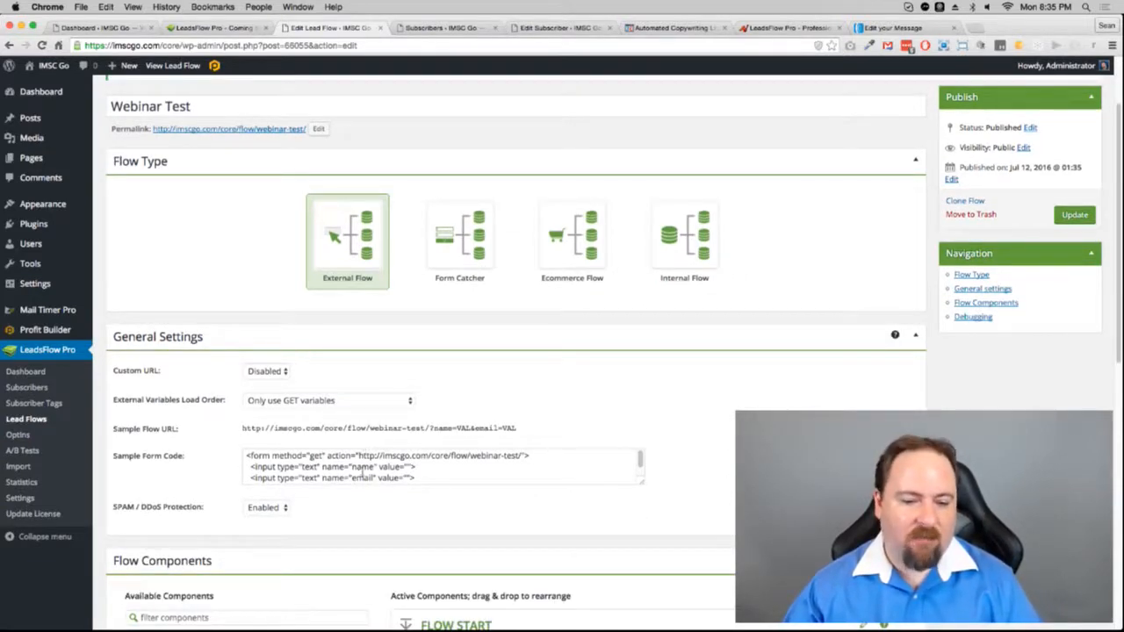
{"action": "scroll", "coordinate": [668, 505], "scroll_direction": "down", "scroll_amount": 1}
{"action": "scroll", "coordinate": [558, 402], "scroll_direction": "down", "scroll_amount": 2}
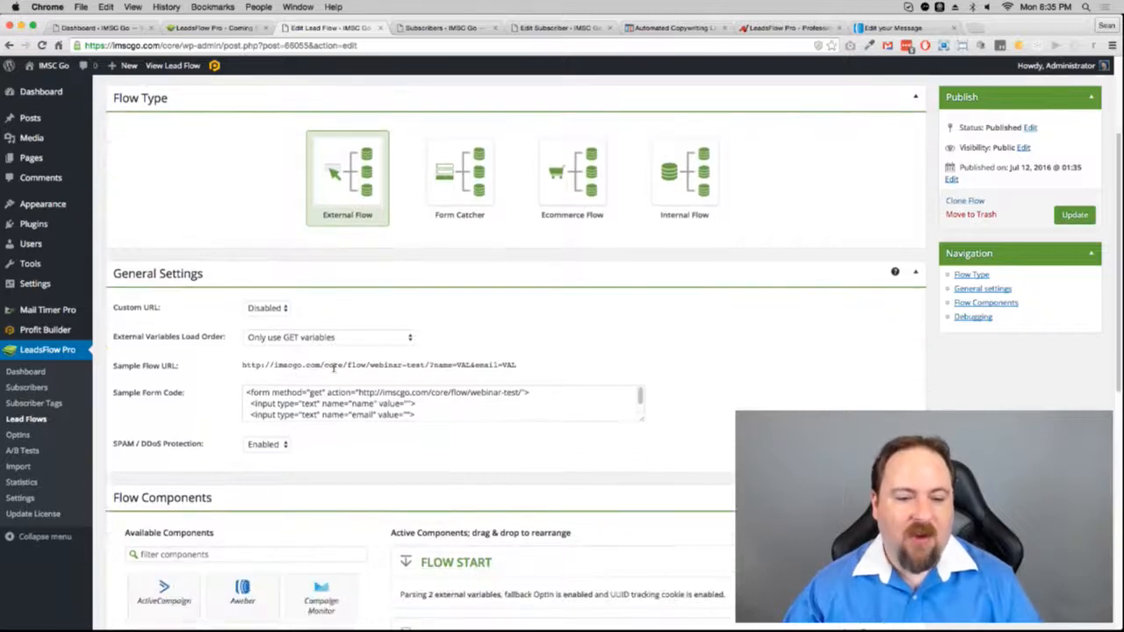
{"action": "left_click_drag", "start_coordinate": [241, 367], "coordinate": [527, 370]}
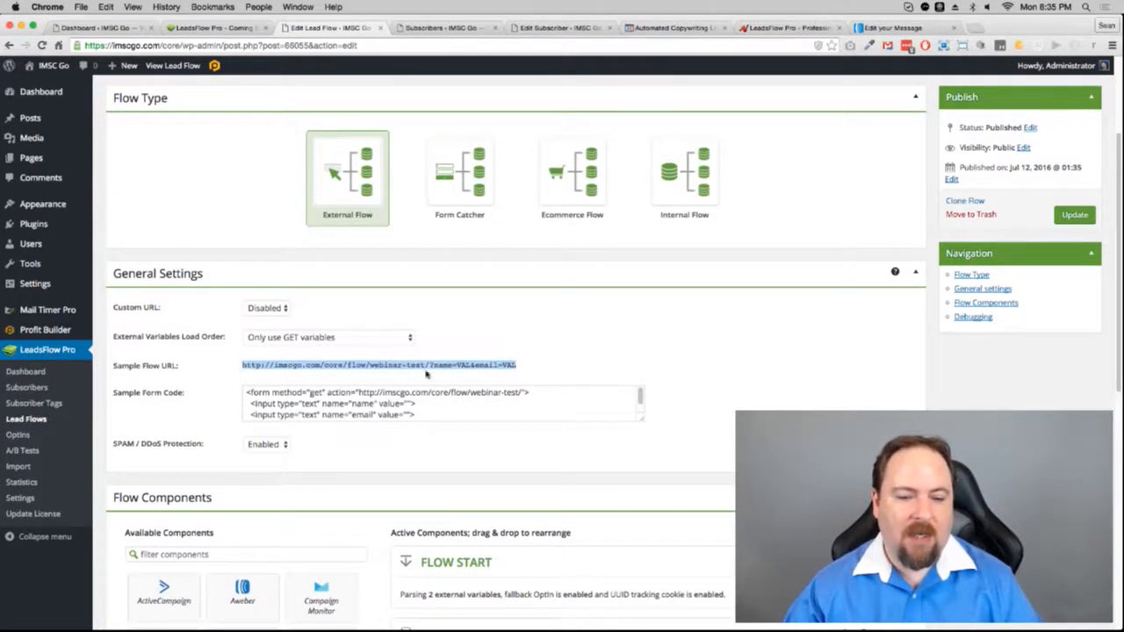
{"action": "left_click", "coordinate": [226, 397]}
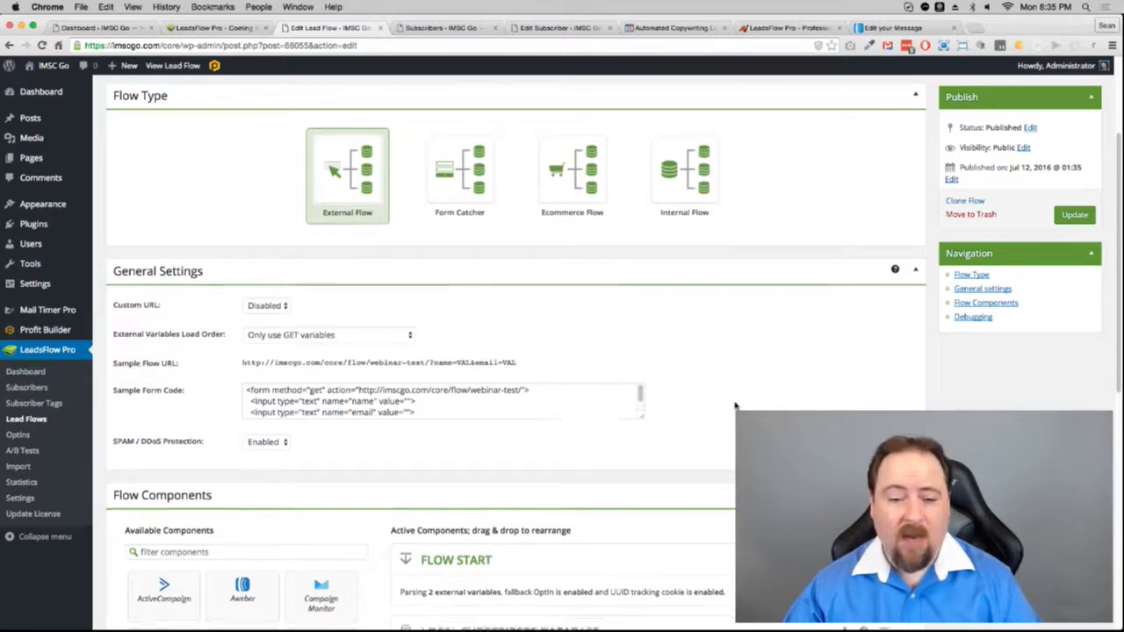
{"action": "scroll", "coordinate": [615, 368], "scroll_direction": "down", "scroll_amount": 5}
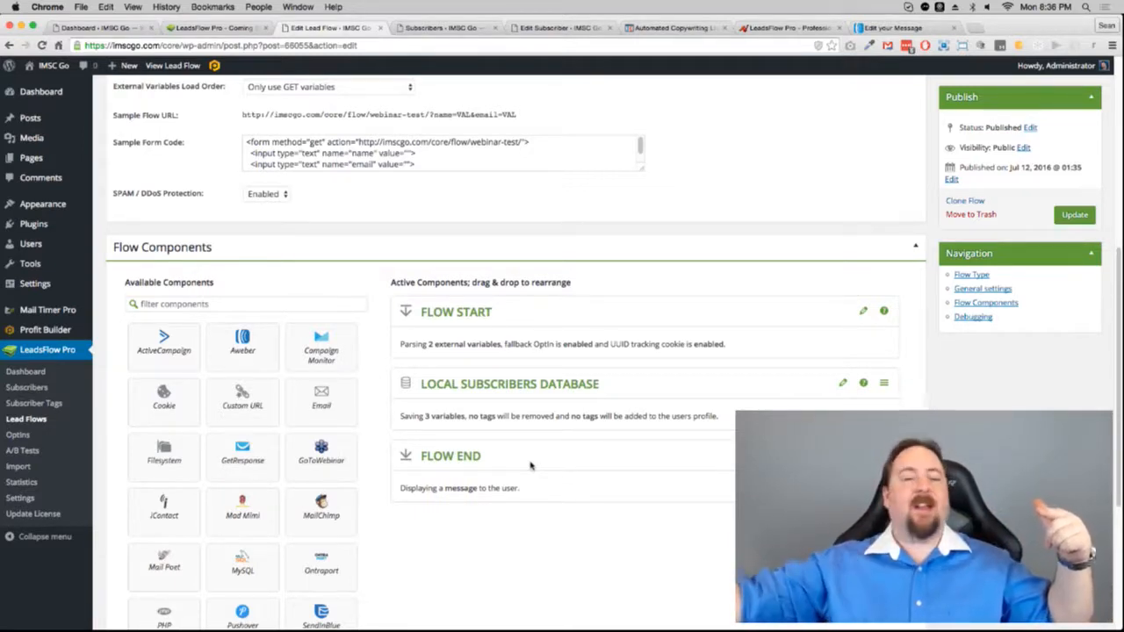
Step: Glance at Flow Start, then expand Local Subscribers Database to see its email, firstname and lastname variables
{"action": "left_click", "coordinate": [863, 314]}
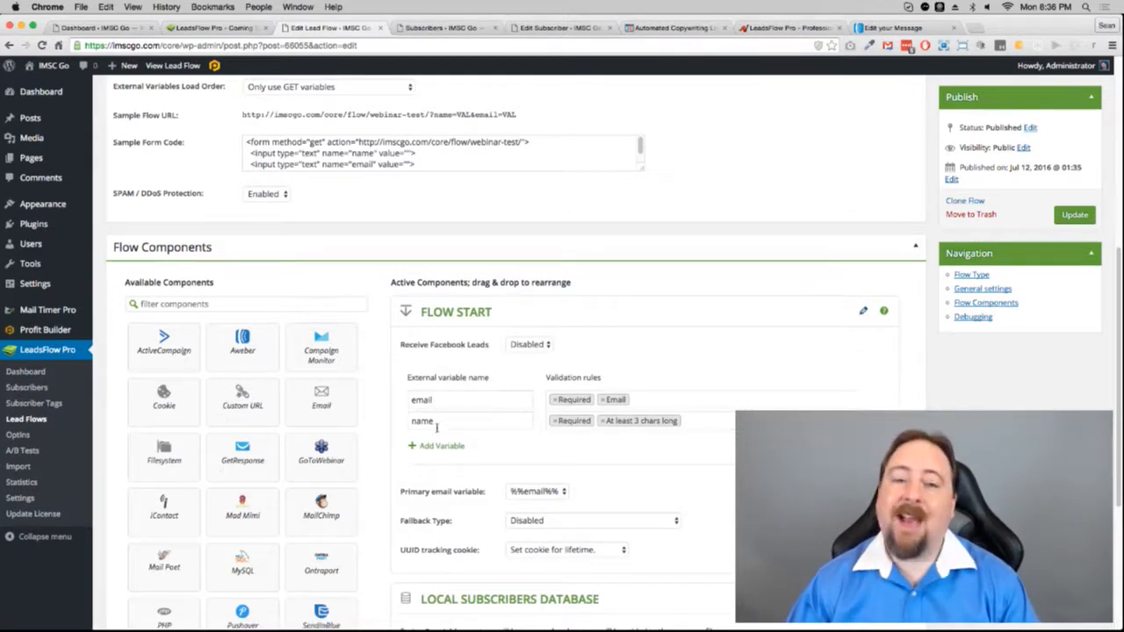
{"action": "left_click", "coordinate": [863, 314]}
{"action": "left_click", "coordinate": [842, 384]}
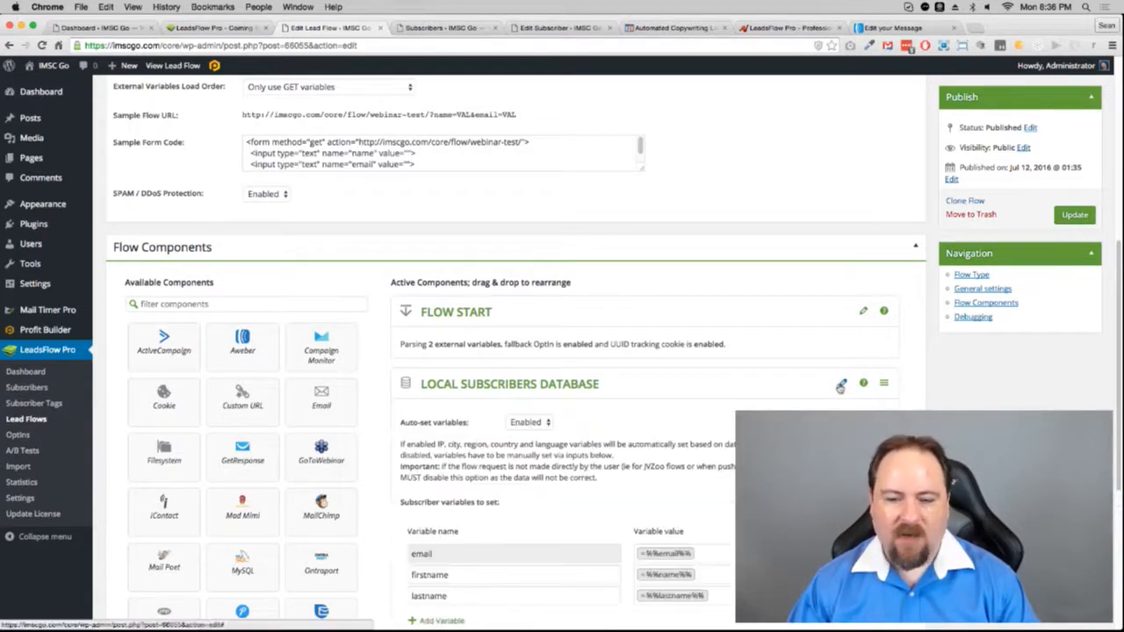
{"action": "scroll", "coordinate": [840, 387], "scroll_direction": "up", "scroll_amount": 1}
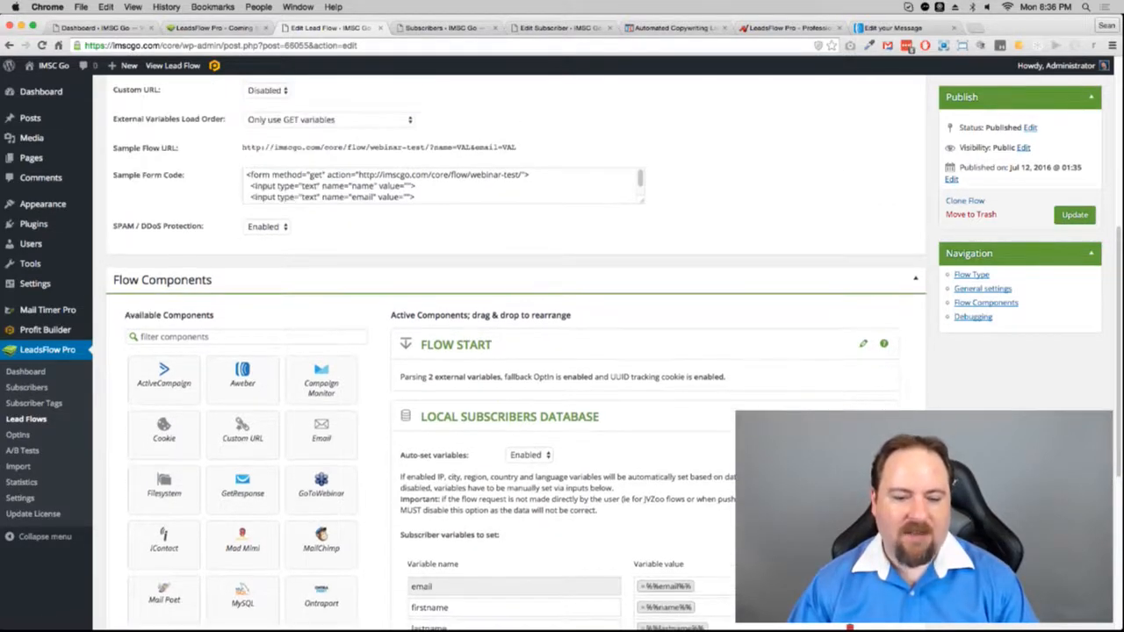
{"action": "scroll", "coordinate": [655, 504], "scroll_direction": "down", "scroll_amount": 3}
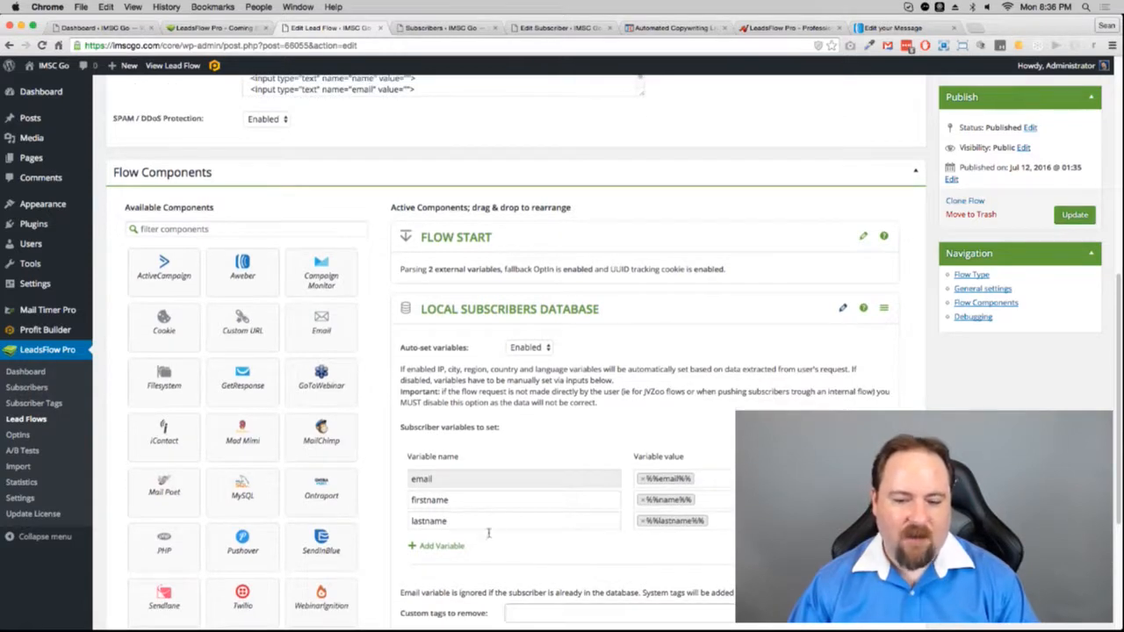
Step: Add a 'lastname' external variable to the Flow Start settings
{"action": "left_click", "coordinate": [863, 236]}
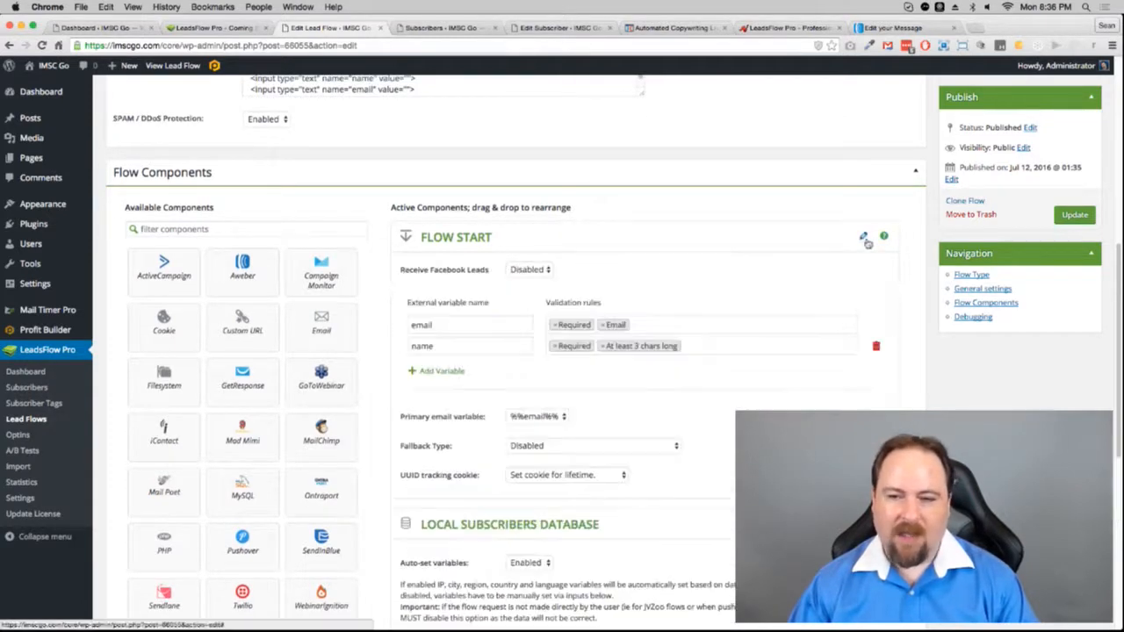
{"action": "left_click", "coordinate": [437, 371]}
{"action": "type", "text": "lastname"}
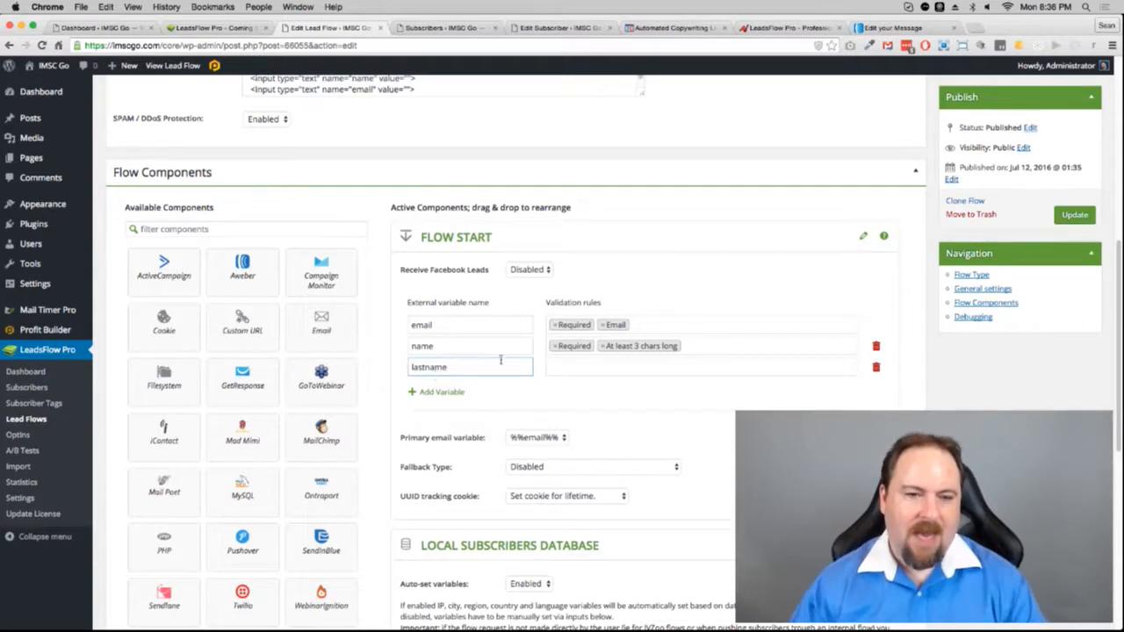
{"action": "scroll", "coordinate": [503, 356], "scroll_direction": "down", "scroll_amount": 5}
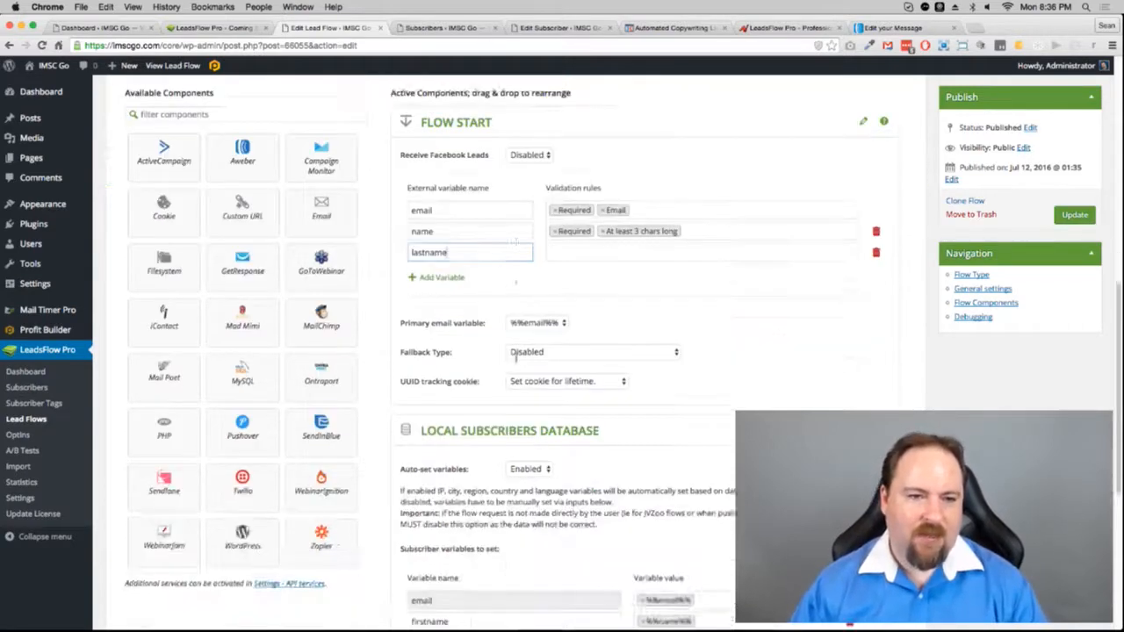
{"action": "scroll", "coordinate": [625, 274], "scroll_direction": "up", "scroll_amount": 5}
{"action": "scroll", "coordinate": [625, 274], "scroll_direction": "up", "scroll_amount": 3}
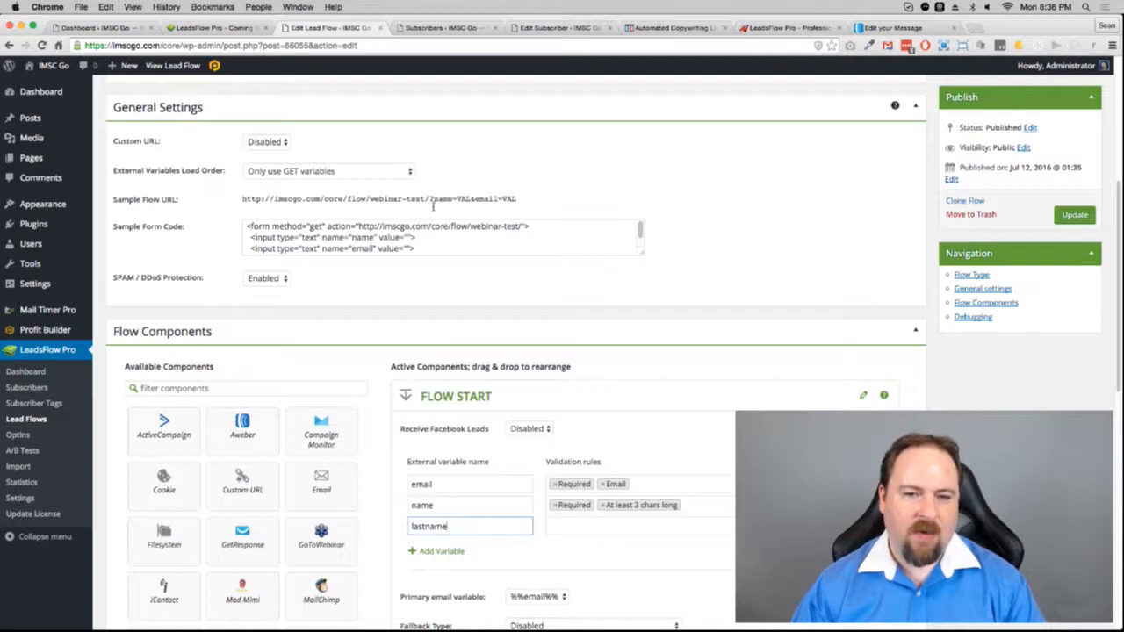
{"action": "key", "text": "Tab"}
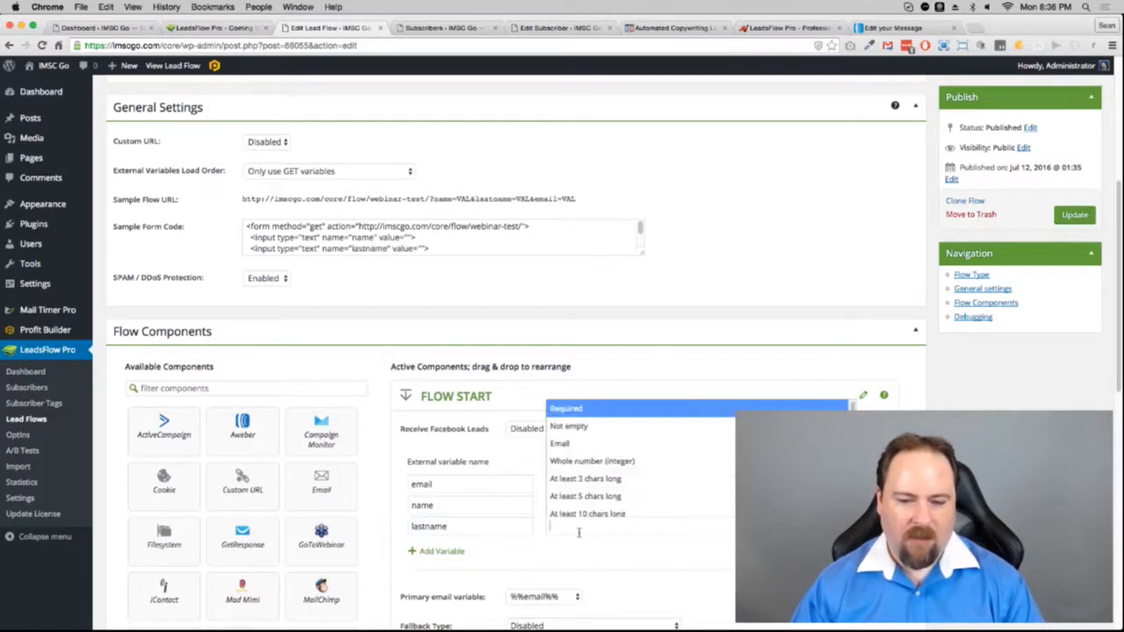
Step: Check that the sample flow URL now includes lastname=VAL
{"action": "left_click_drag", "start_coordinate": [474, 199], "coordinate": [533, 202]}
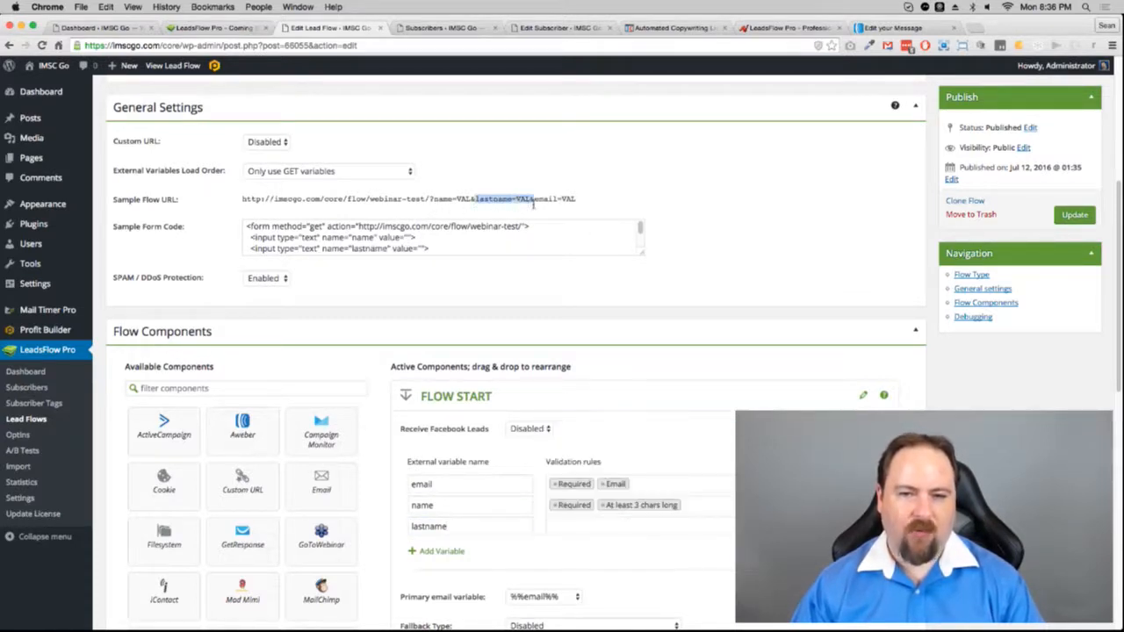
{"action": "left_click", "coordinate": [632, 202]}
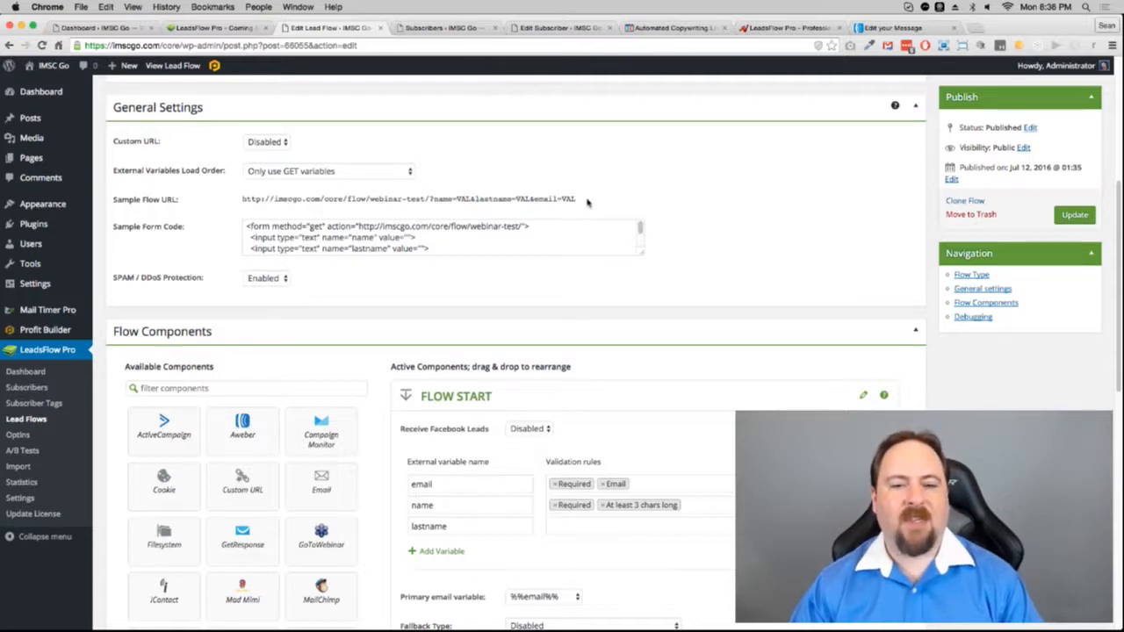
{"action": "left_click_drag", "start_coordinate": [583, 200], "coordinate": [244, 205]}
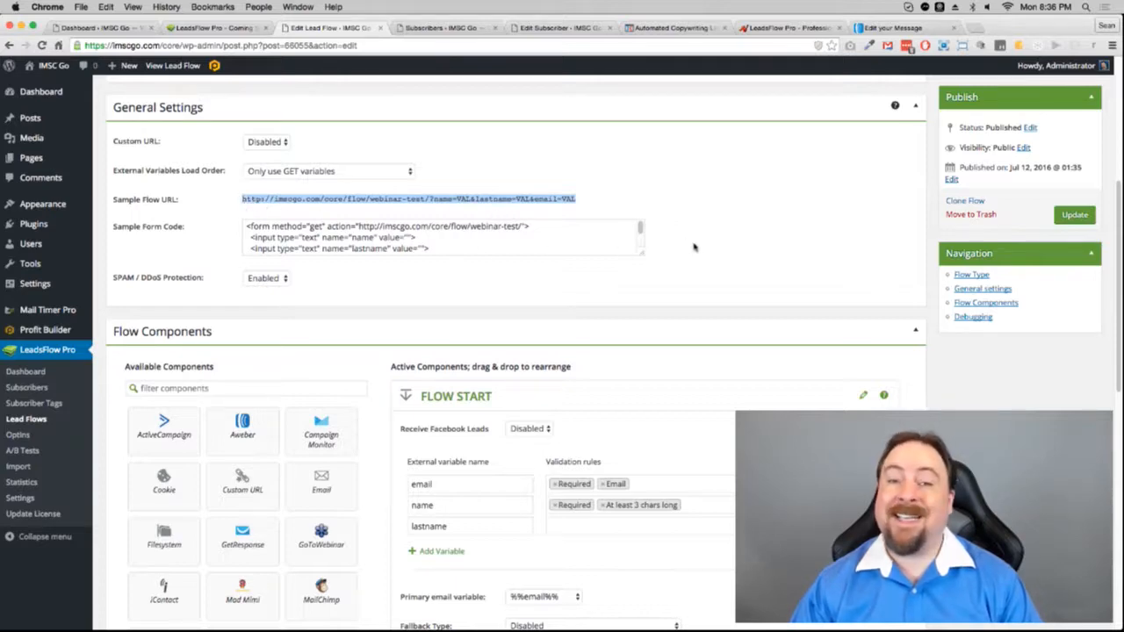
{"action": "left_click", "coordinate": [728, 258]}
{"action": "scroll", "coordinate": [728, 259], "scroll_direction": "up", "scroll_amount": 2}
{"action": "scroll", "coordinate": [728, 259], "scroll_direction": "down", "scroll_amount": 10}
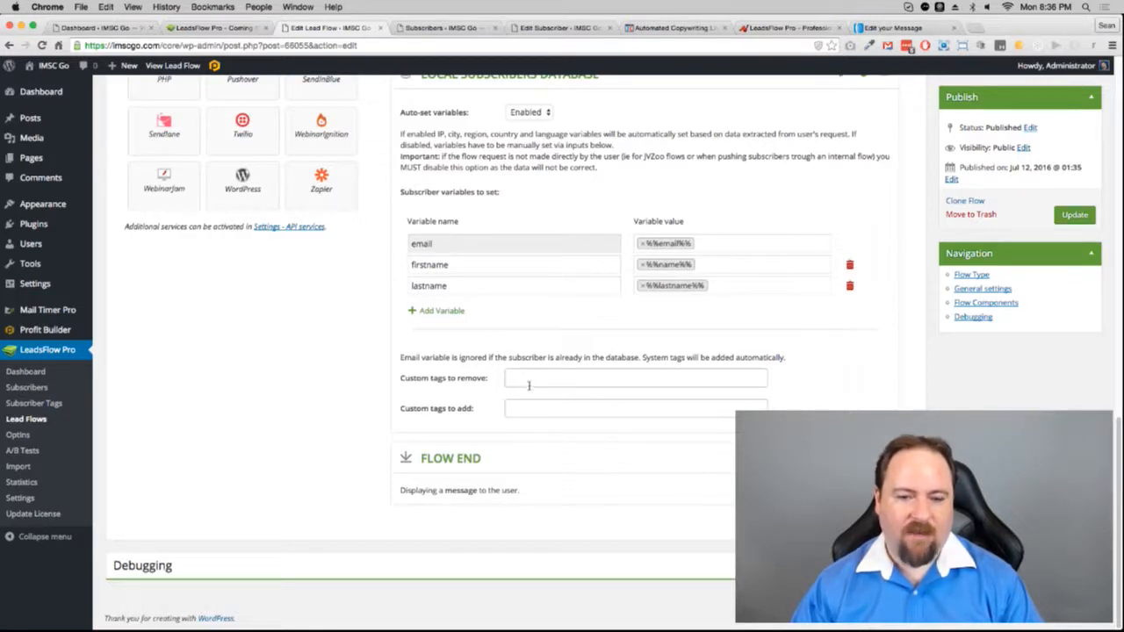
Step: Enter Webinar and Seo as custom tags, then collapse the Local Subscribers Database panel
{"action": "left_click", "coordinate": [517, 412]}
{"action": "type", "text": "We"}
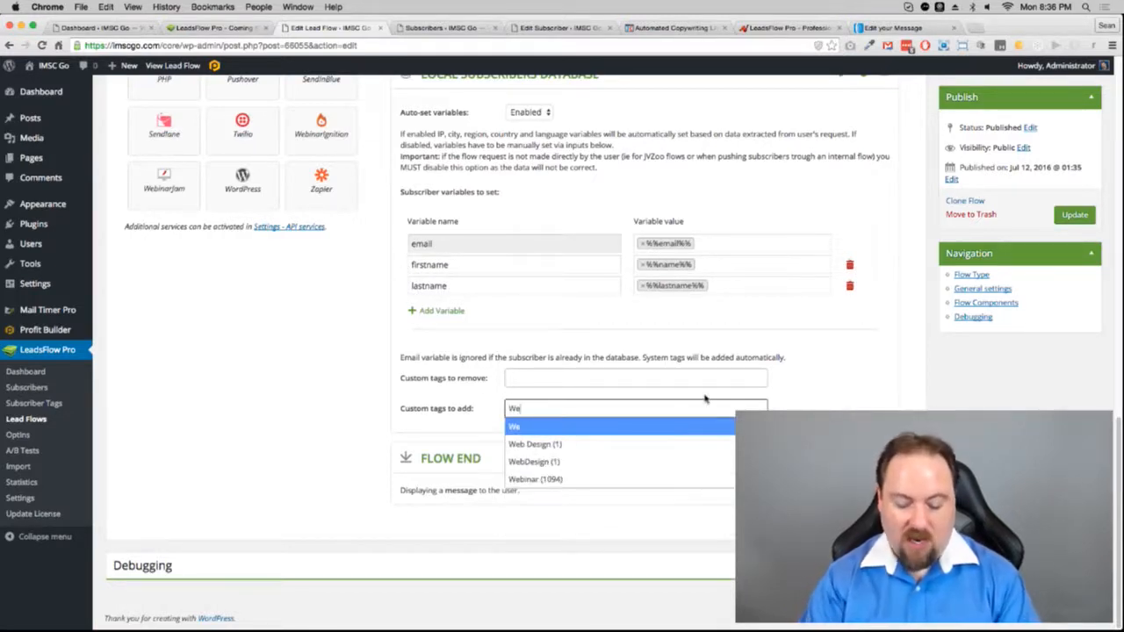
{"action": "type", "text": "binar"}
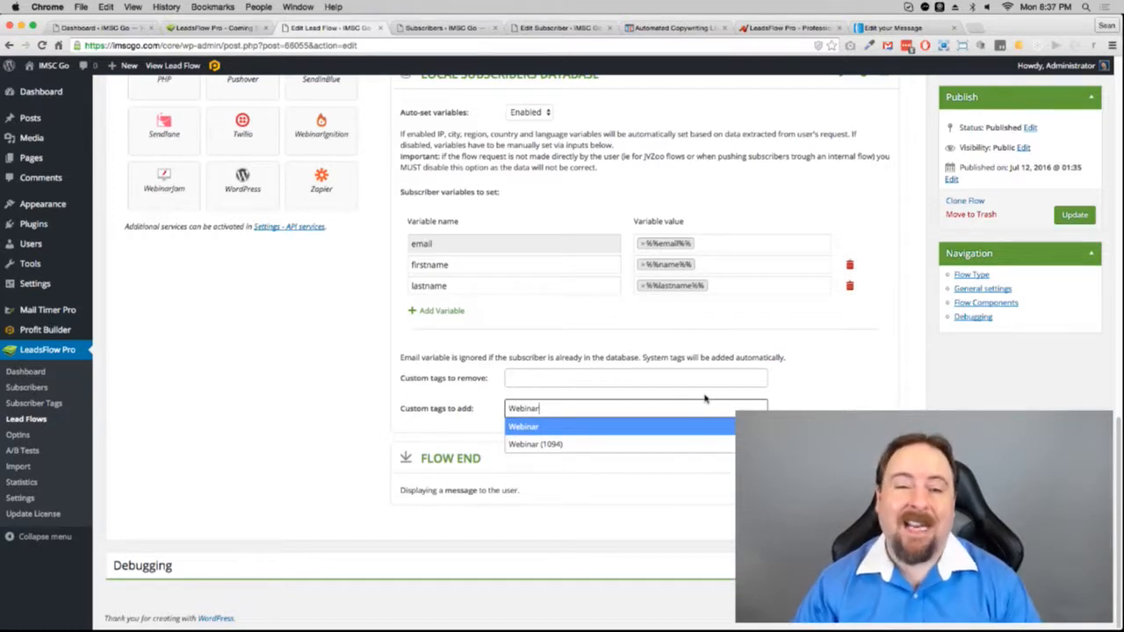
{"action": "key", "text": "Return"}
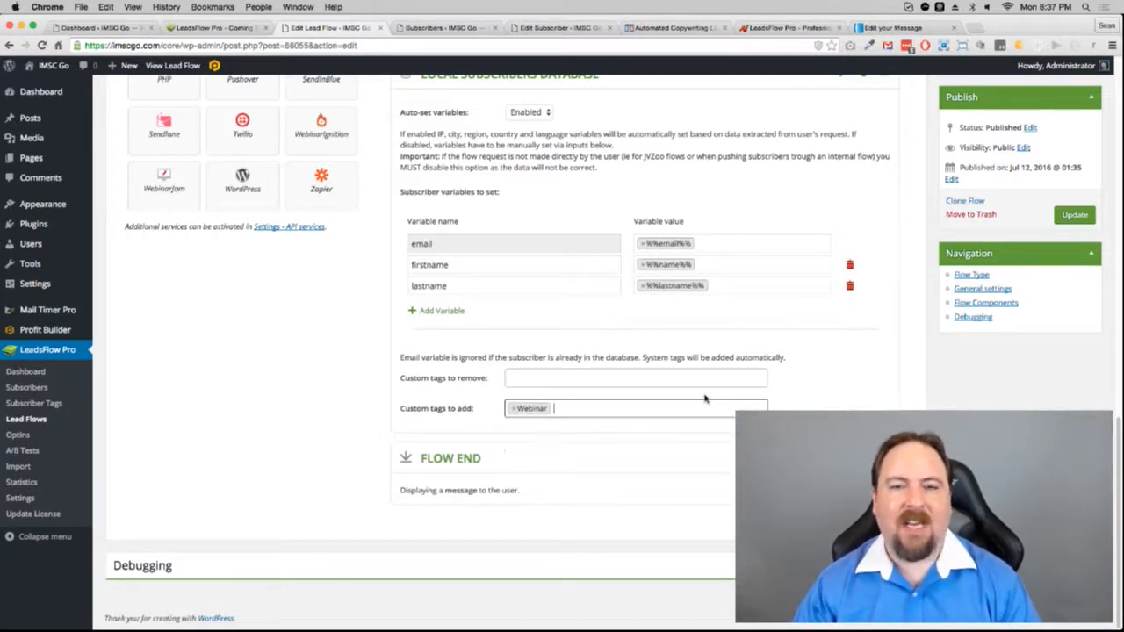
{"action": "type", "text": "Seo"}
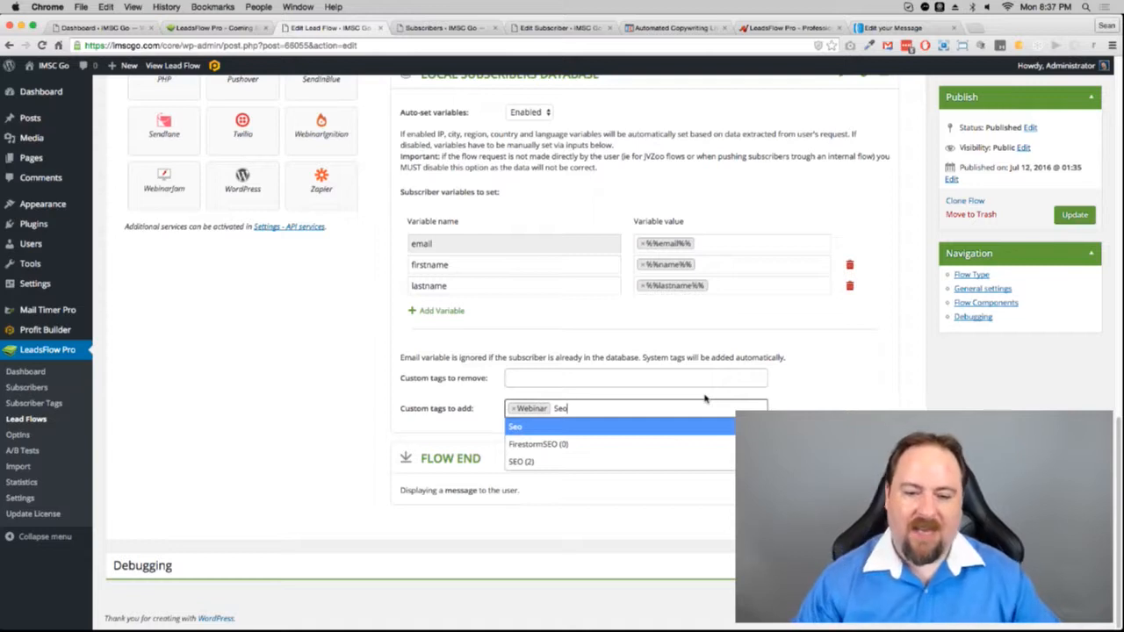
{"action": "key", "text": "Return"}
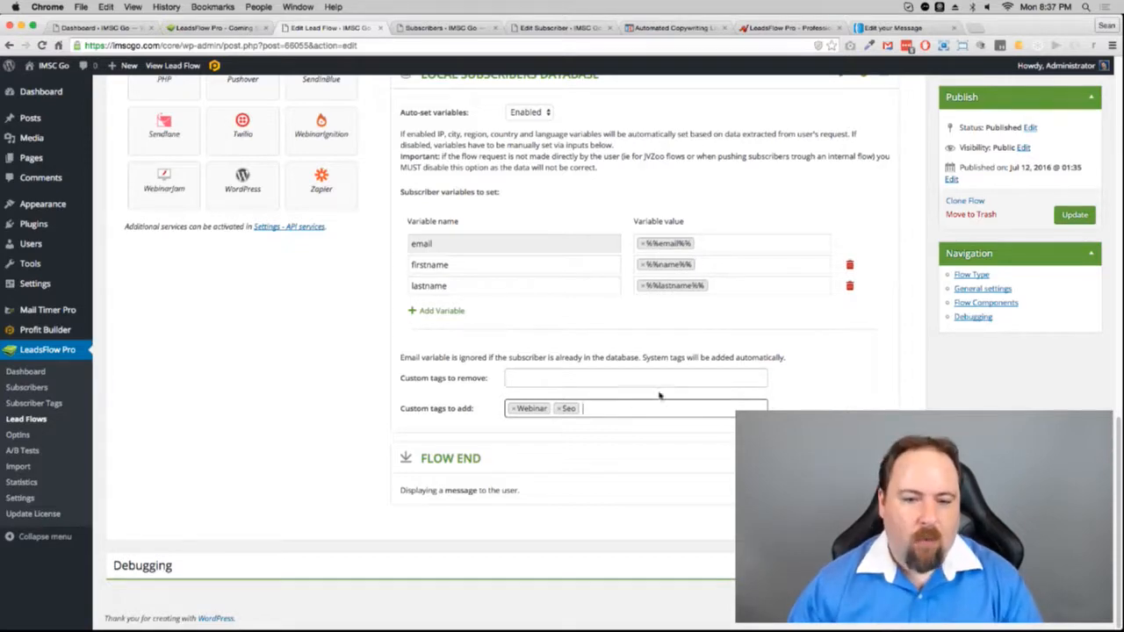
{"action": "scroll", "coordinate": [819, 357], "scroll_direction": "up", "scroll_amount": 5}
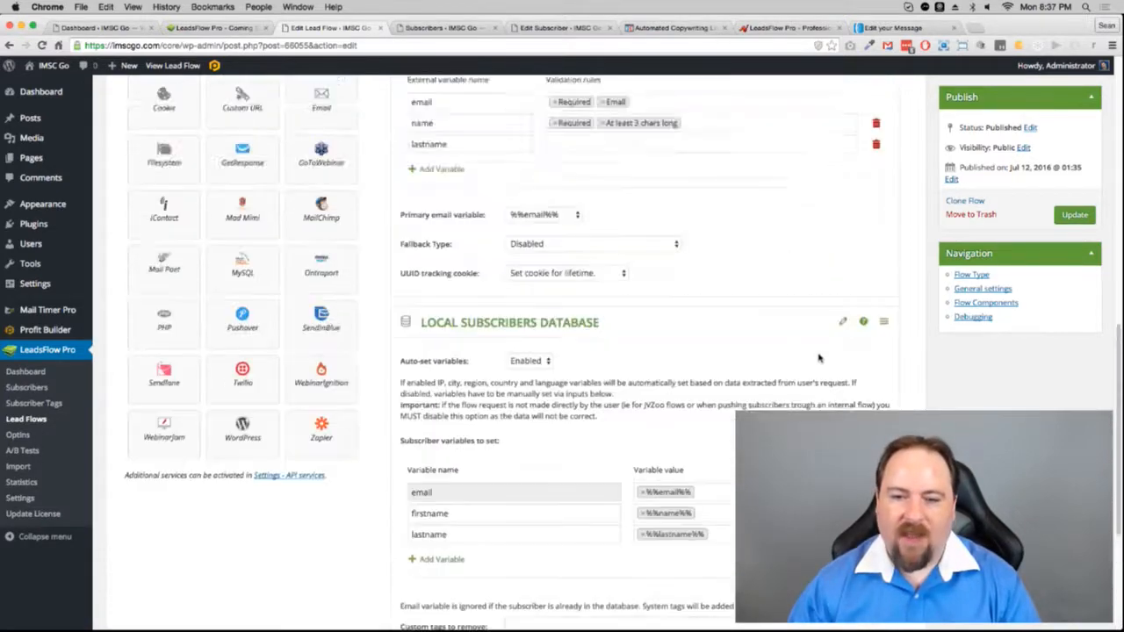
{"action": "left_click", "coordinate": [839, 323]}
{"action": "scroll", "coordinate": [872, 325], "scroll_direction": "up", "scroll_amount": 8}
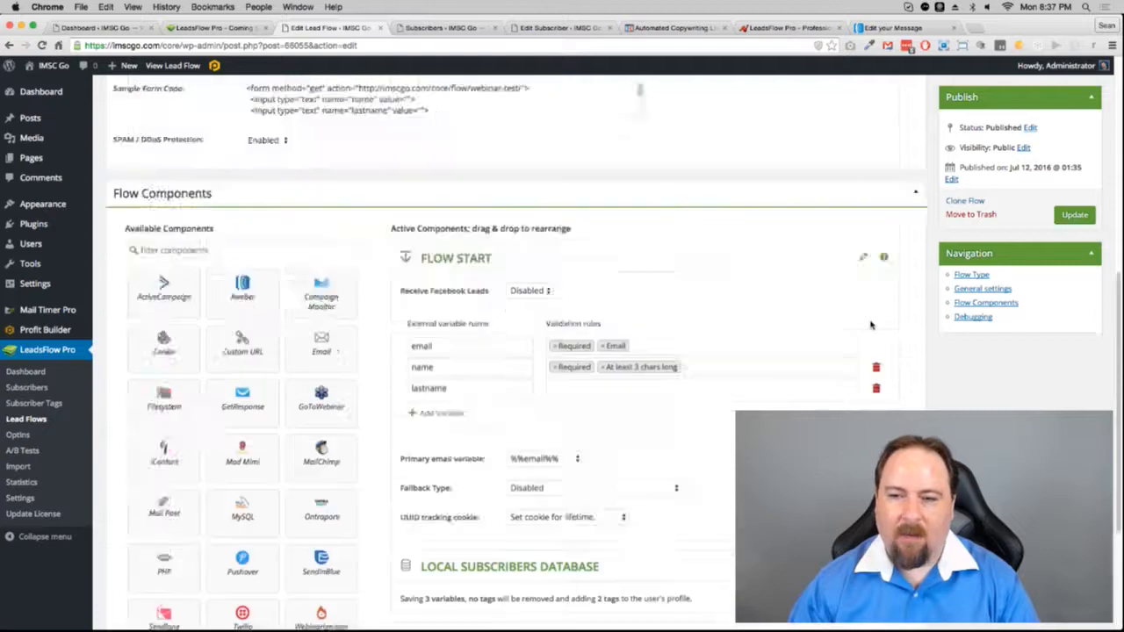
{"action": "scroll", "coordinate": [850, 413], "scroll_direction": "down", "scroll_amount": 6}
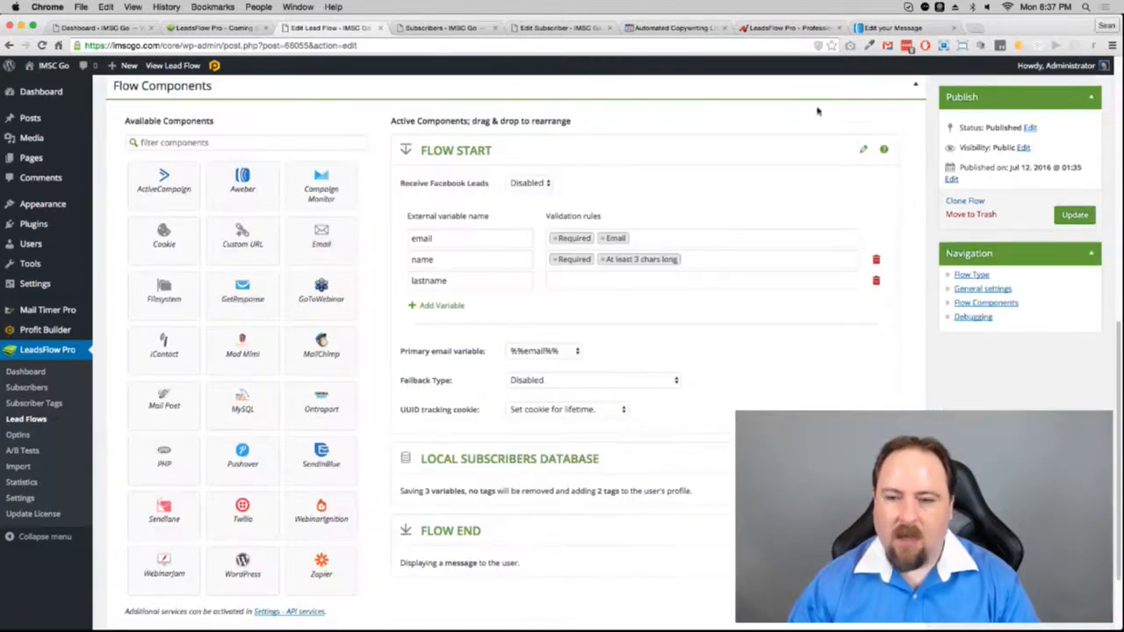
Step: Choose the Product Creation Empire webinar in WebinarJam, collapsing the Flow Start, WebinarJam and AWeber panels
{"action": "left_click", "coordinate": [862, 151]}
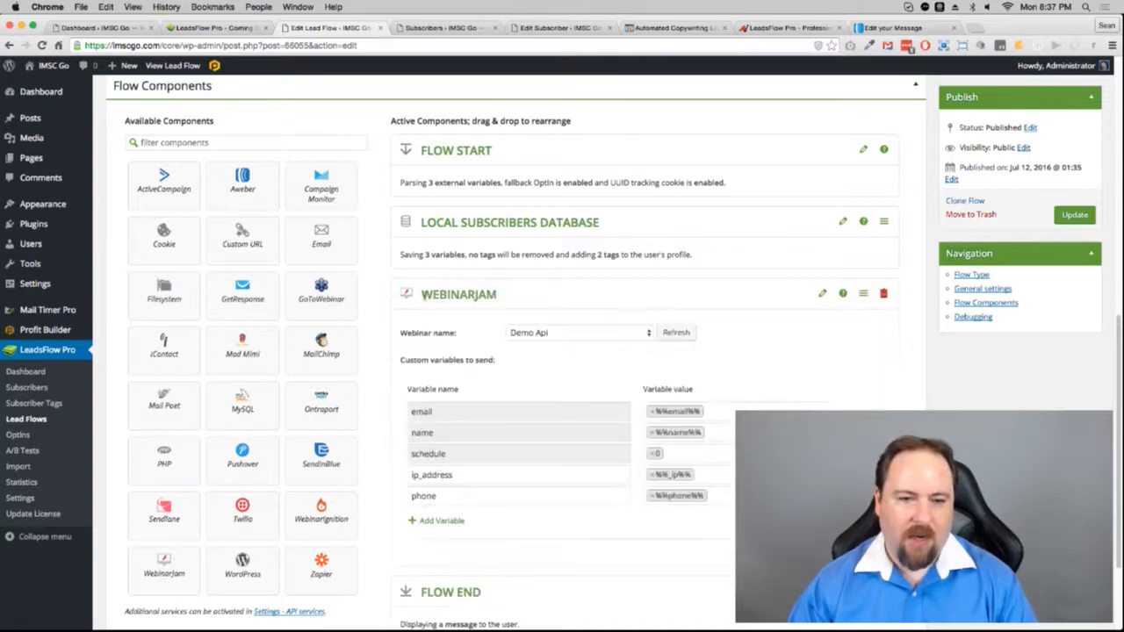
{"action": "left_click", "coordinate": [575, 333]}
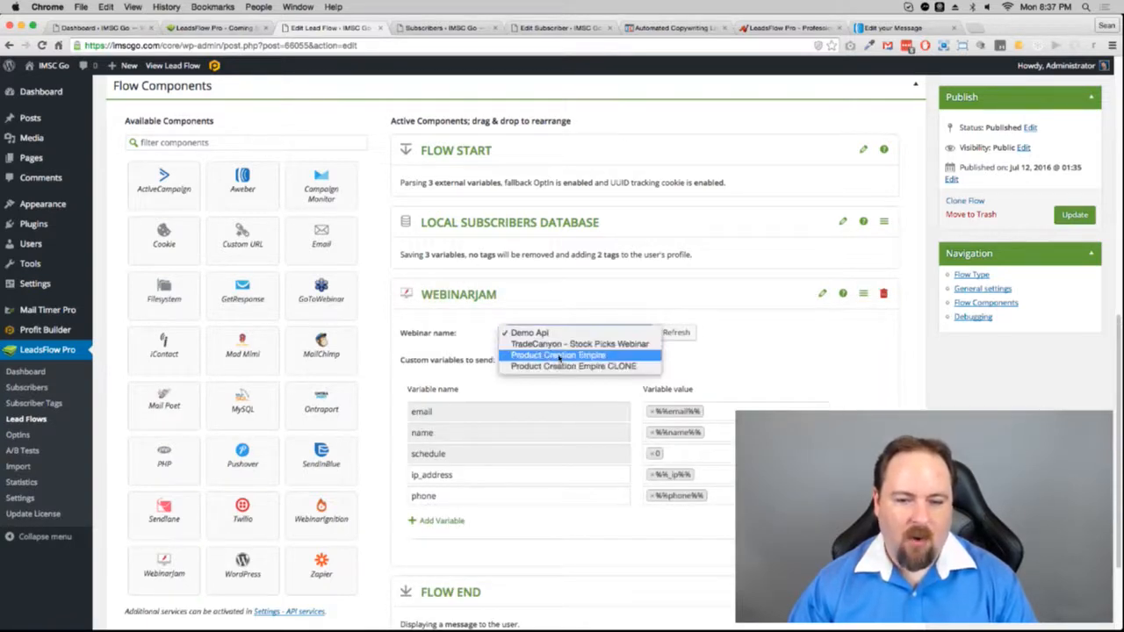
{"action": "left_click", "coordinate": [555, 355]}
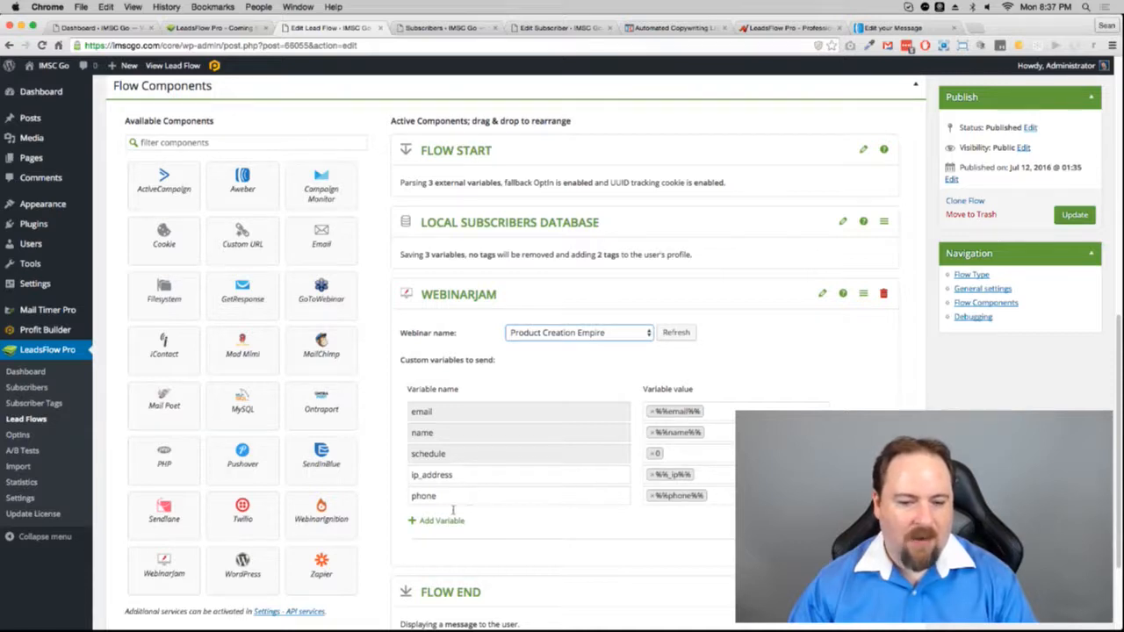
{"action": "left_click", "coordinate": [823, 295]}
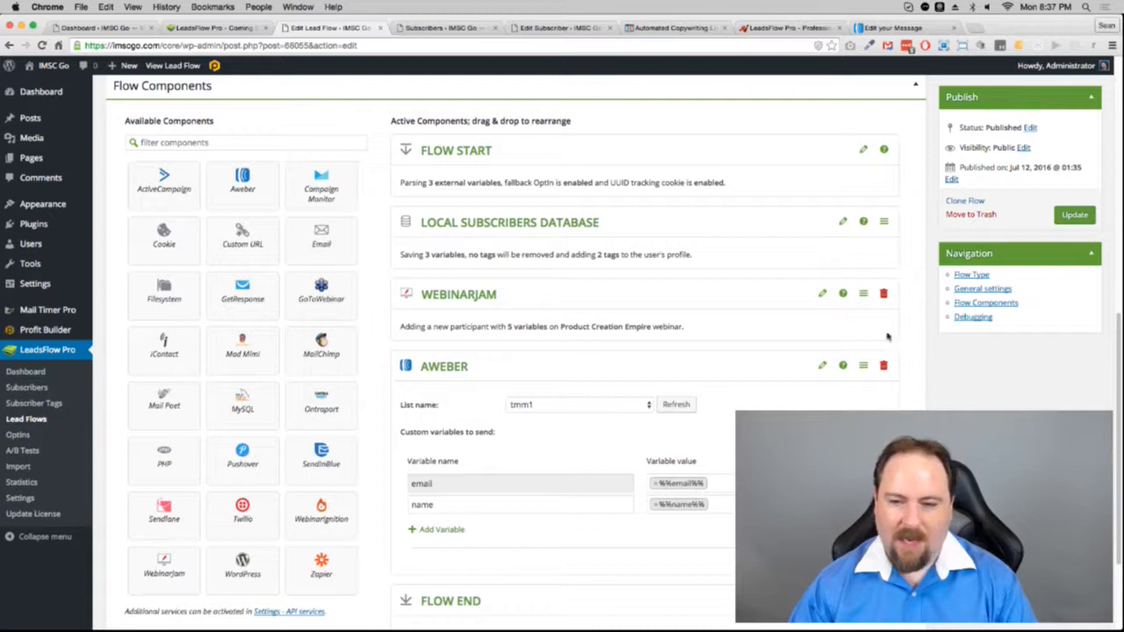
{"action": "left_click", "coordinate": [823, 367]}
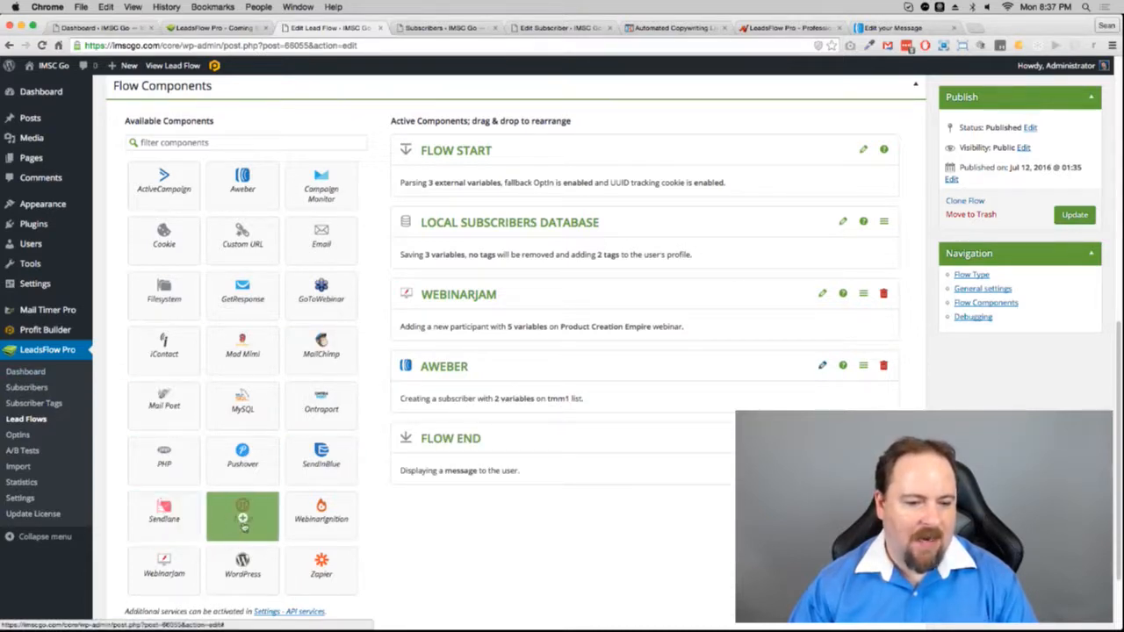
Step: Add a Pushover step after AWeber, removing a mistakenly added Twilio step first
{"action": "left_click", "coordinate": [254, 524]}
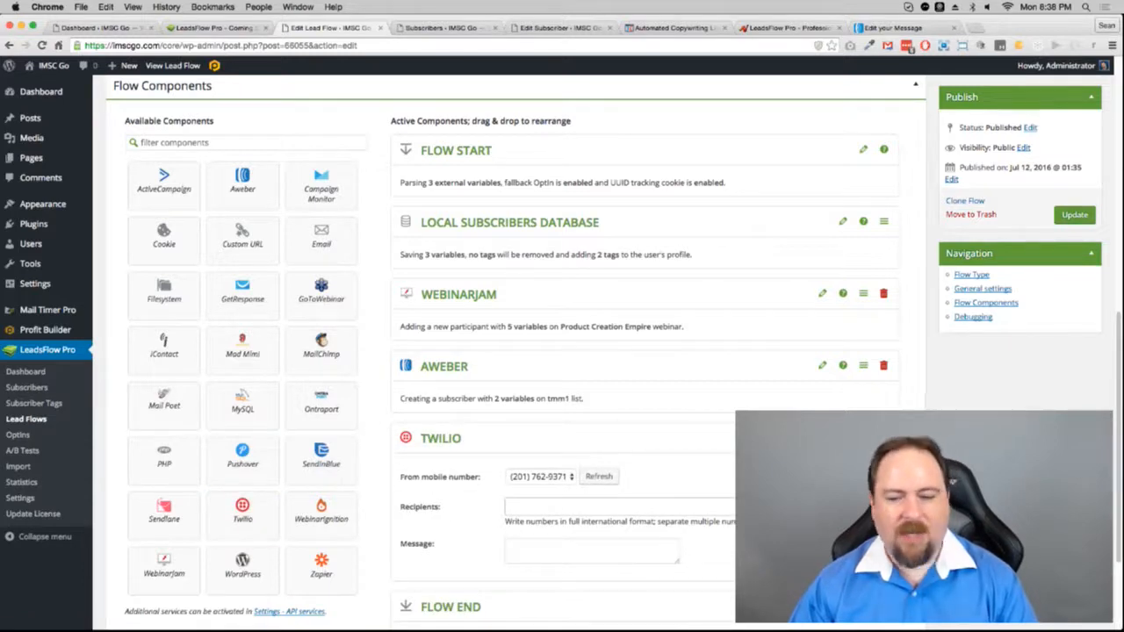
{"action": "left_click", "coordinate": [883, 437]}
{"action": "left_click", "coordinate": [647, 217]}
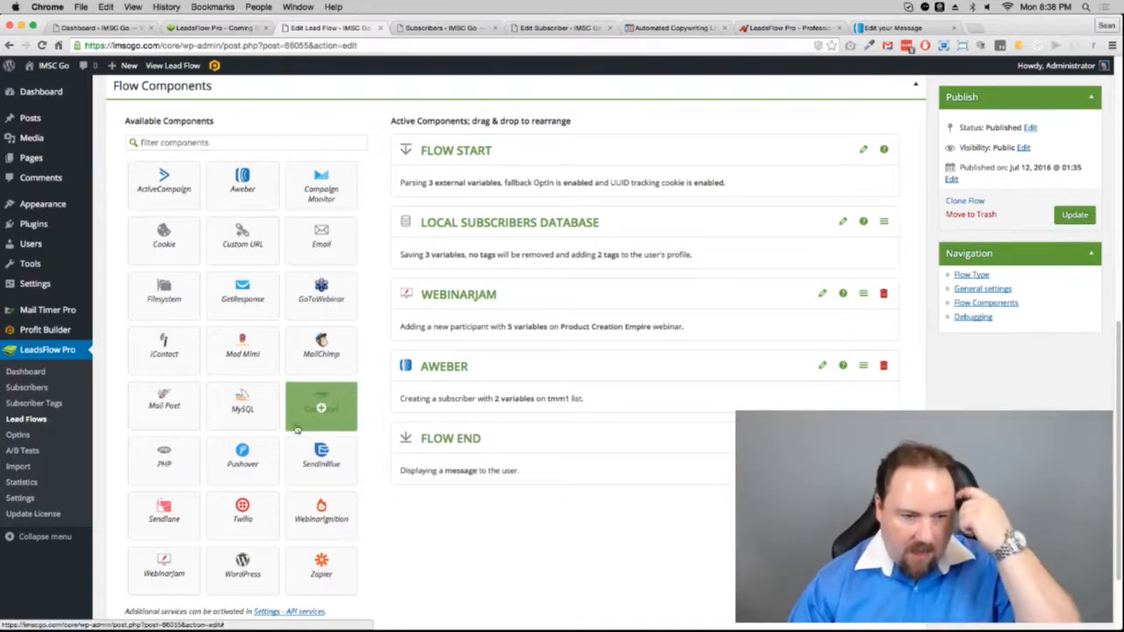
{"action": "left_click", "coordinate": [242, 465]}
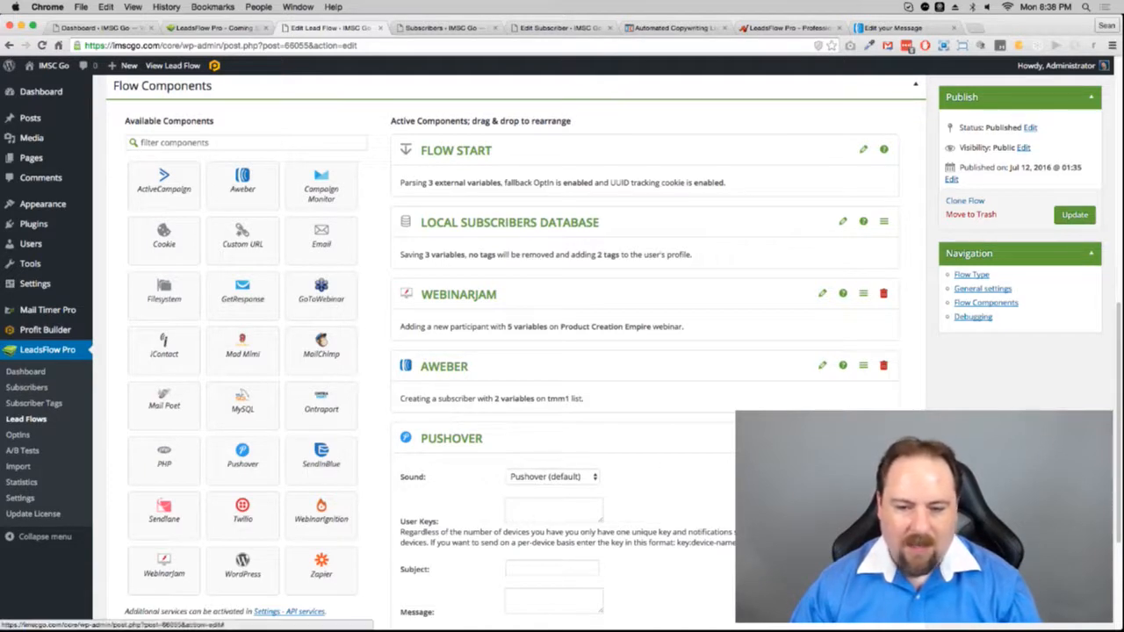
Step: Type the Pushover notification subject and start the message with the %%name variable
{"action": "left_click", "coordinate": [543, 570]}
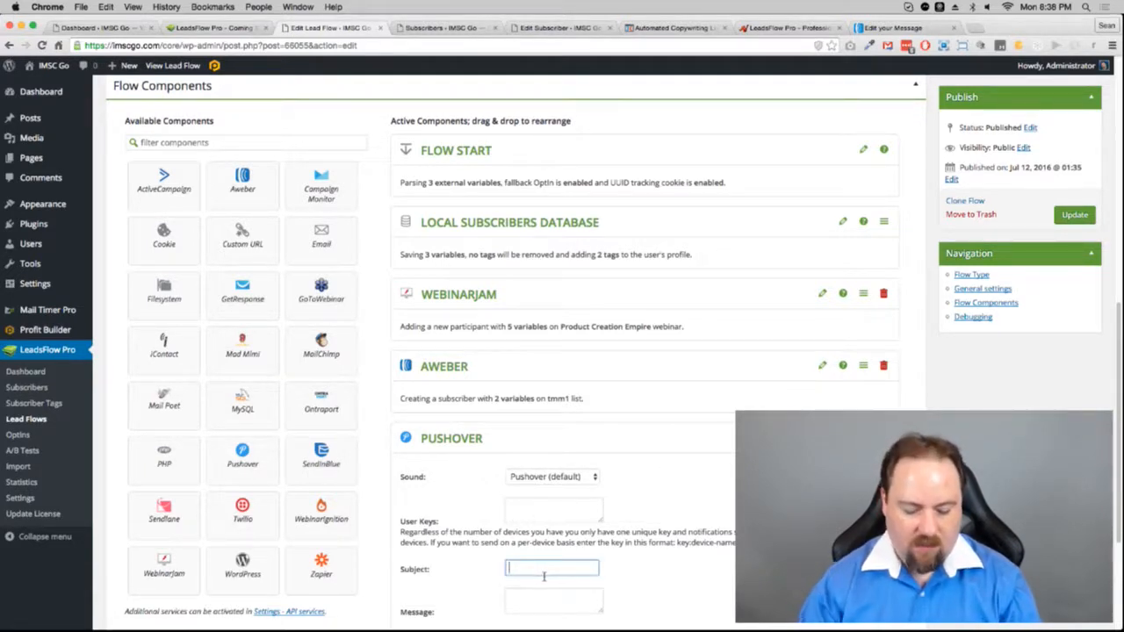
{"action": "type", "text": "Hey, New Signu"}
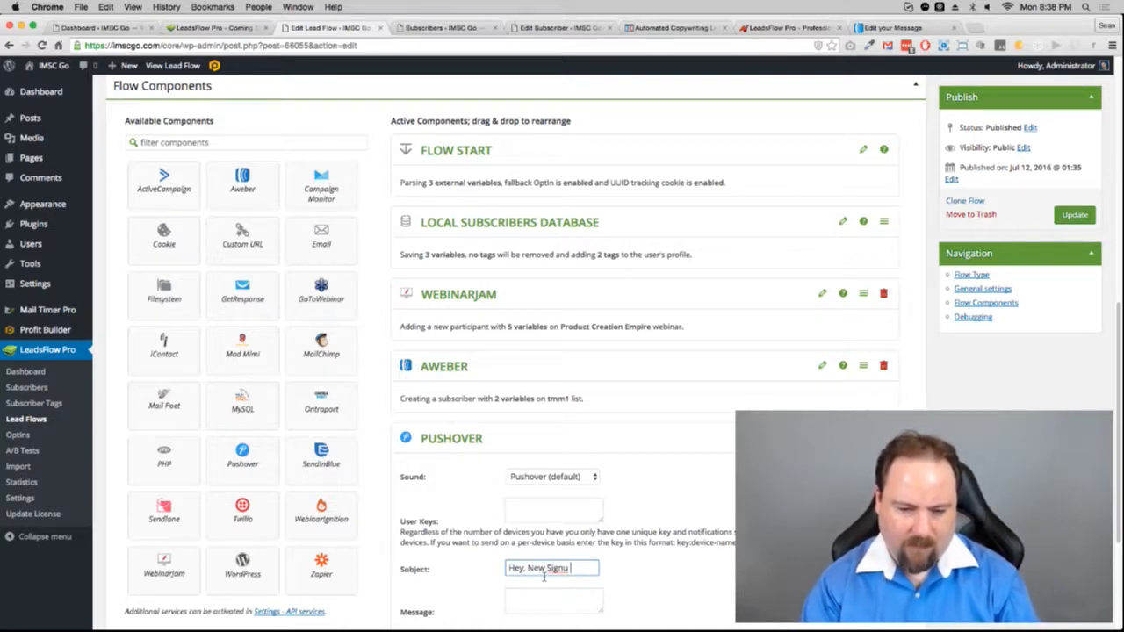
{"action": "key", "text": "BackSpace"}
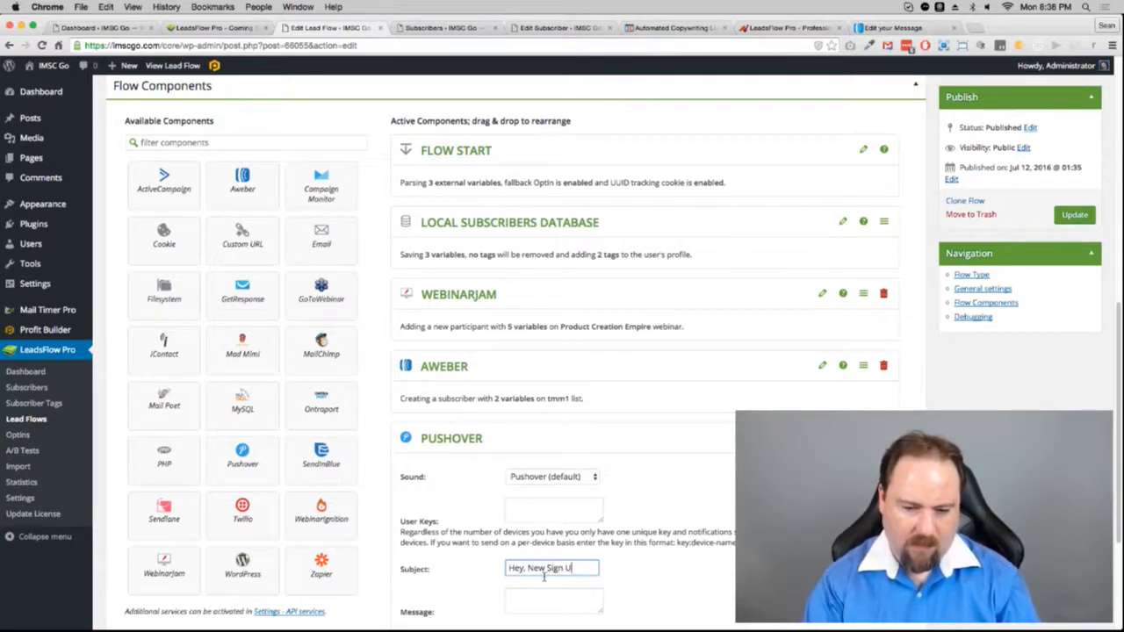
{"action": "left_click", "coordinate": [555, 605]}
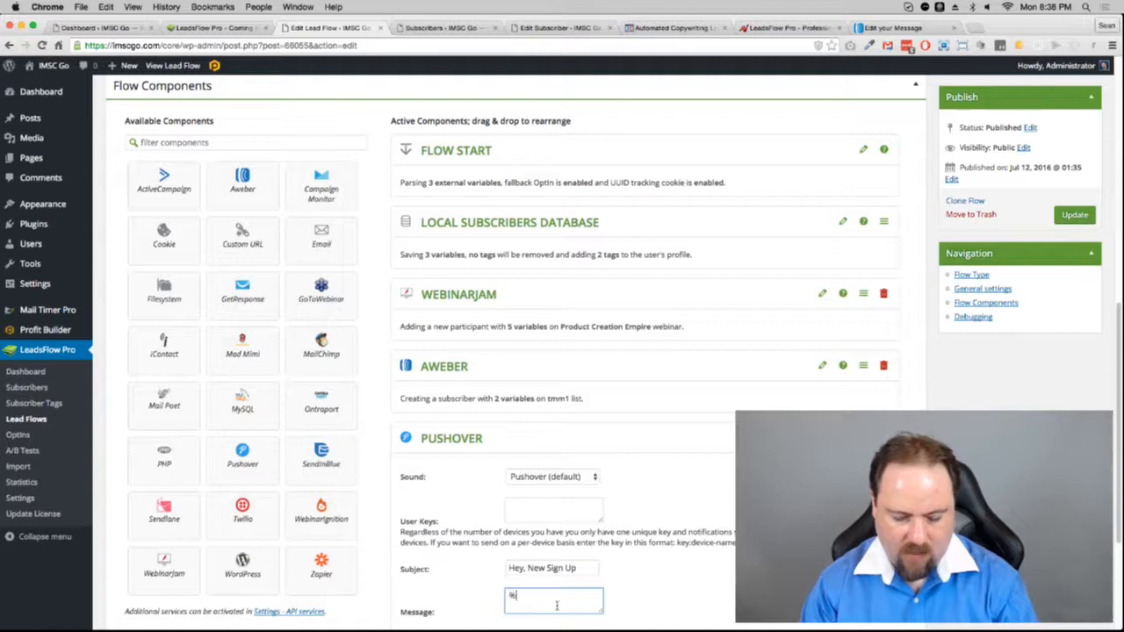
{"action": "type", "text": "%%name%%"}
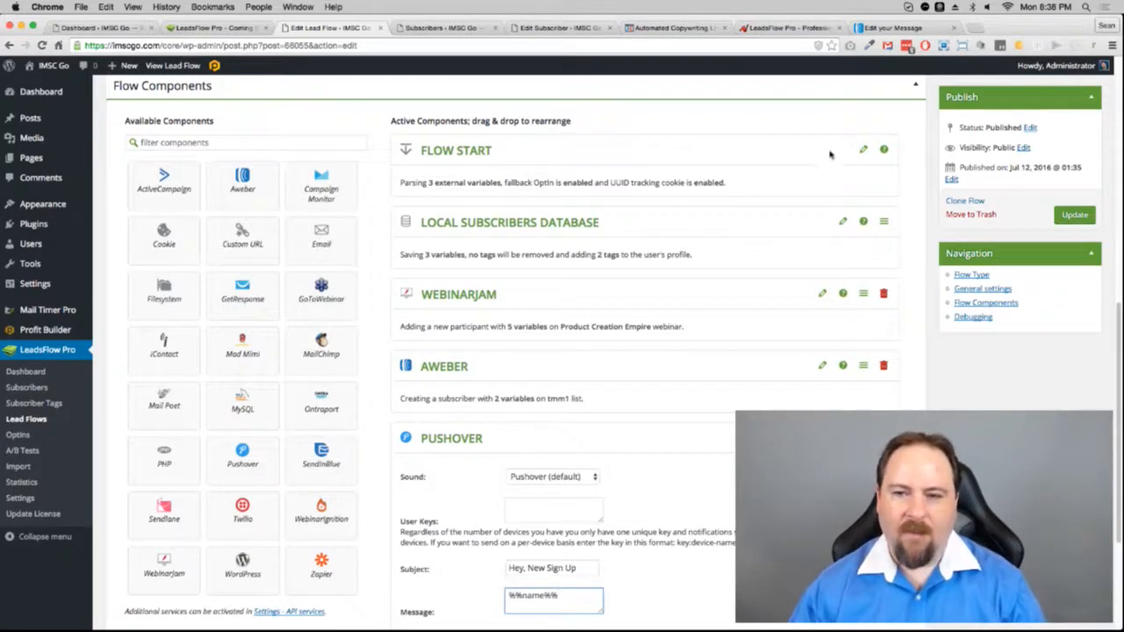
{"action": "left_click", "coordinate": [862, 150]}
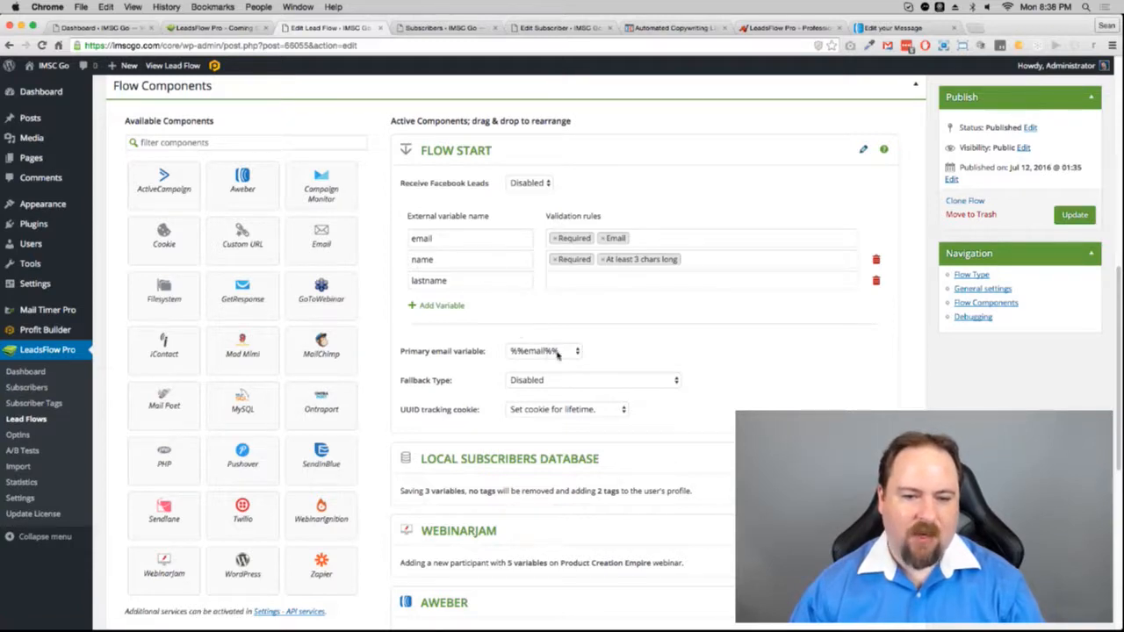
{"action": "left_click", "coordinate": [862, 150]}
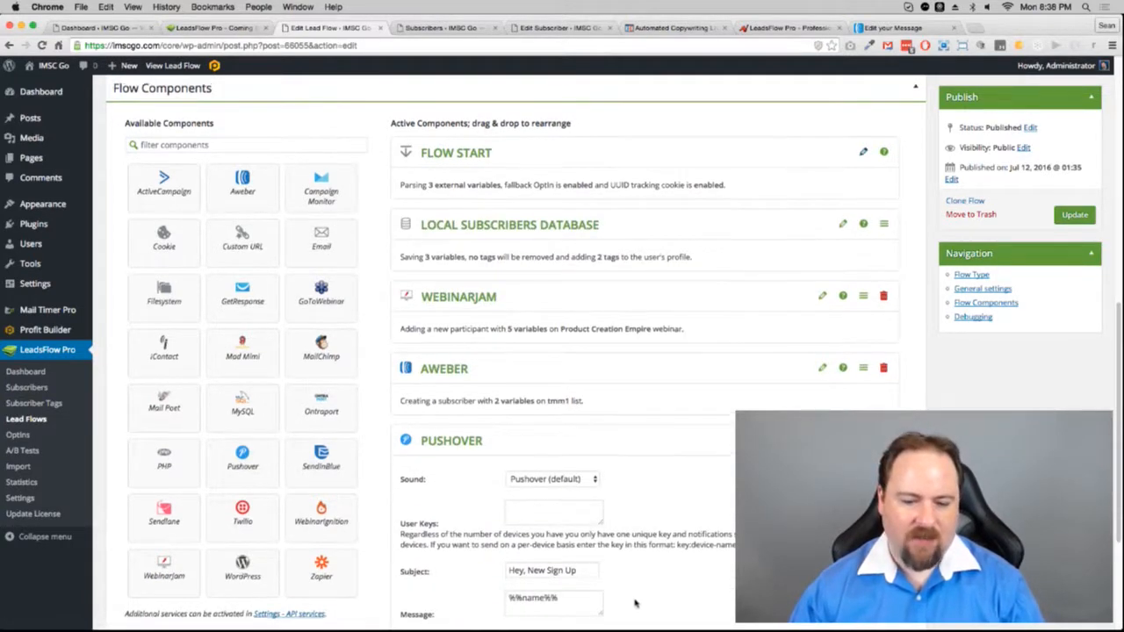
Step: Finish the notification message so it says the subscriber just signed up
{"action": "left_click", "coordinate": [588, 606]}
{"action": "type", "text": "just asigned"}
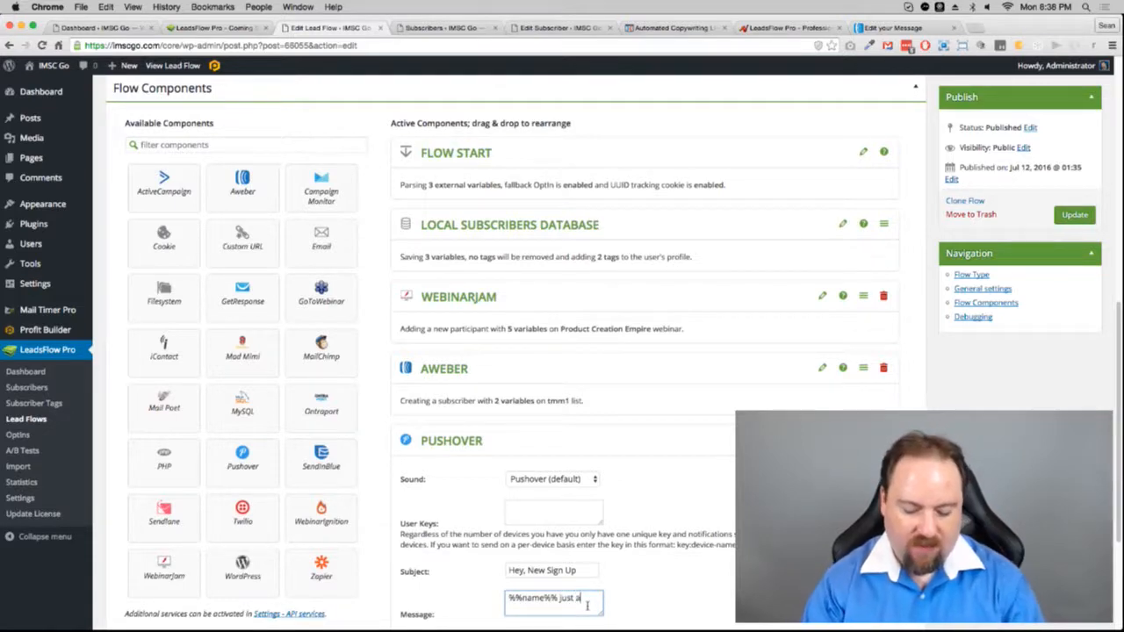
{"action": "key", "text": "BackSpace"}
{"action": "key", "text": "BackSpace"}
{"action": "key", "text": "BackSpace"}
{"action": "key", "text": "BackSpace"}
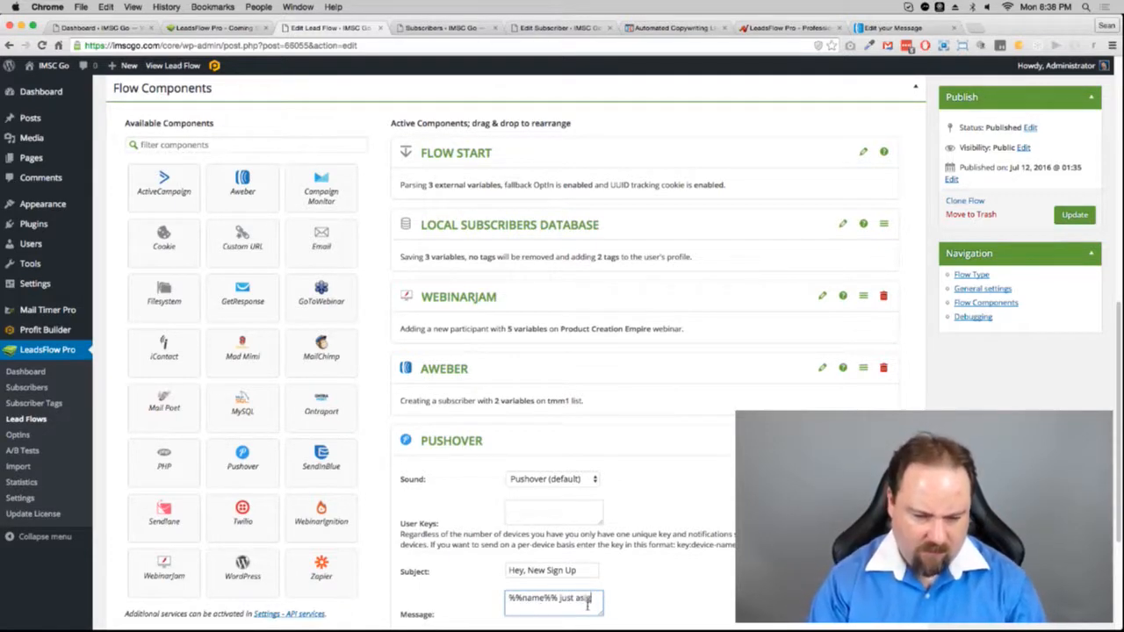
{"action": "key", "text": "BackSpace"}
{"action": "type", "text": "signed up!"}
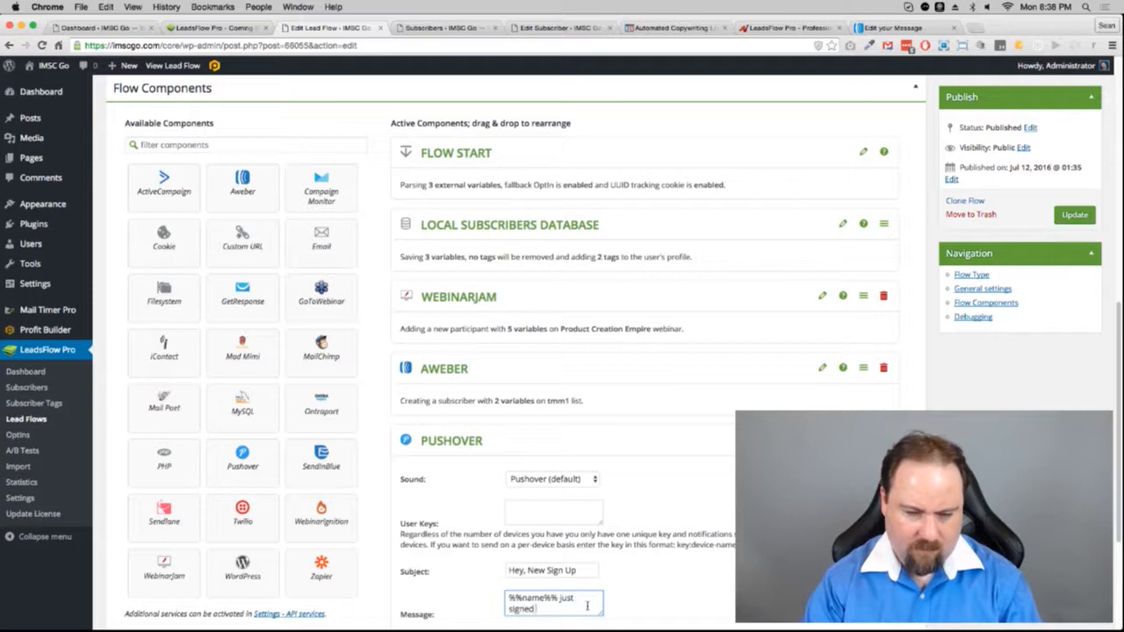
{"action": "left_click", "coordinate": [641, 497]}
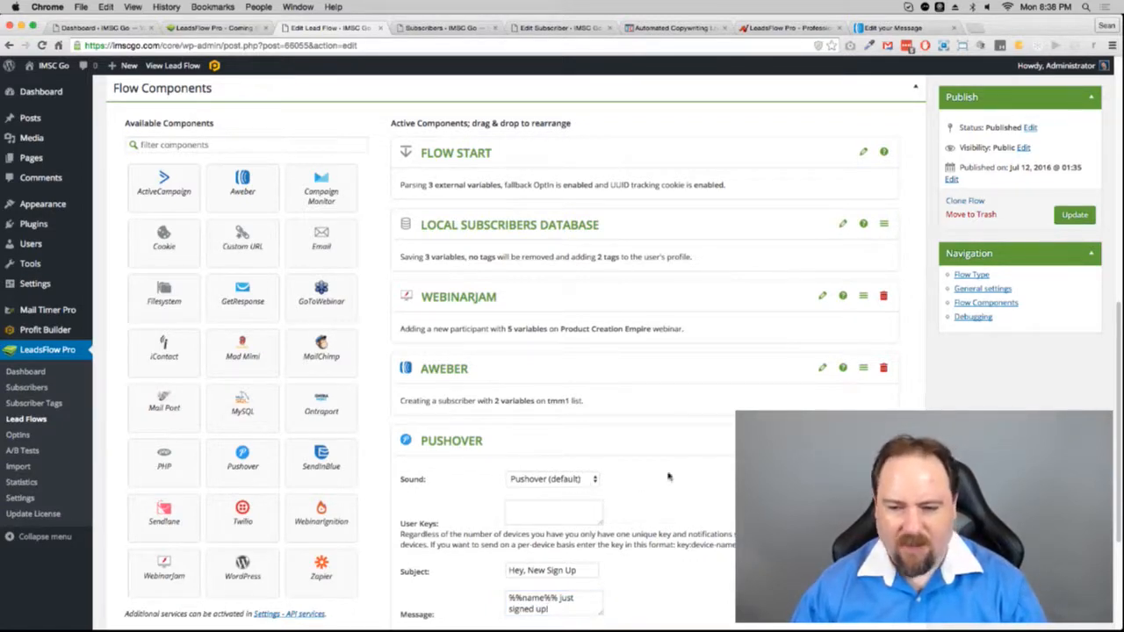
Step: Set the notification sound to Mechanical and close the Pushover panel
{"action": "left_click", "coordinate": [549, 480]}
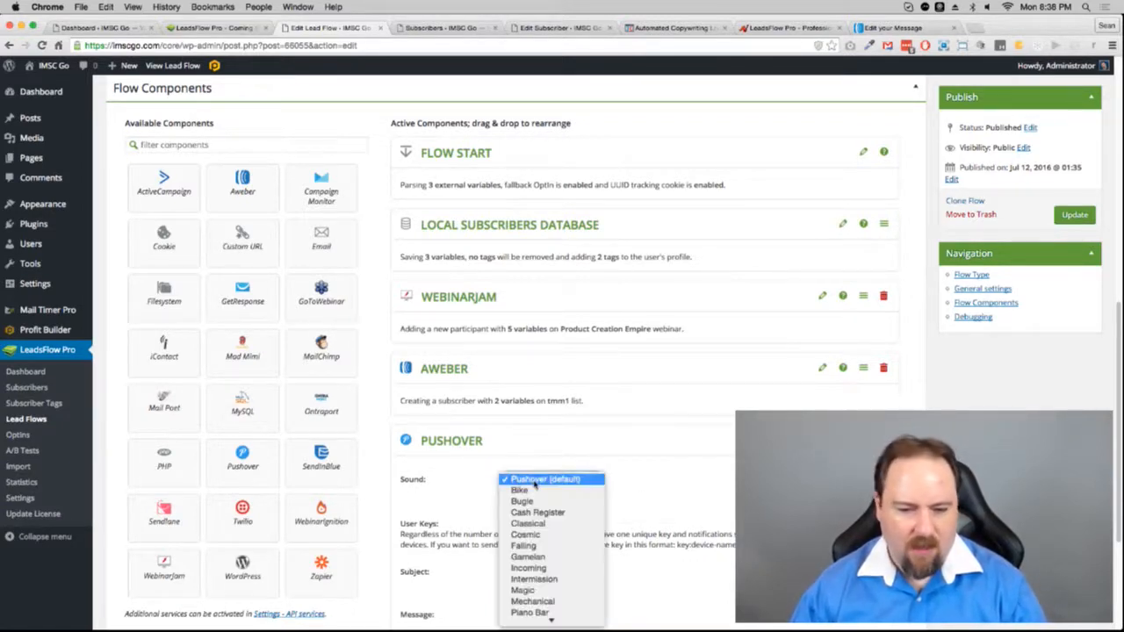
{"action": "left_click", "coordinate": [535, 602]}
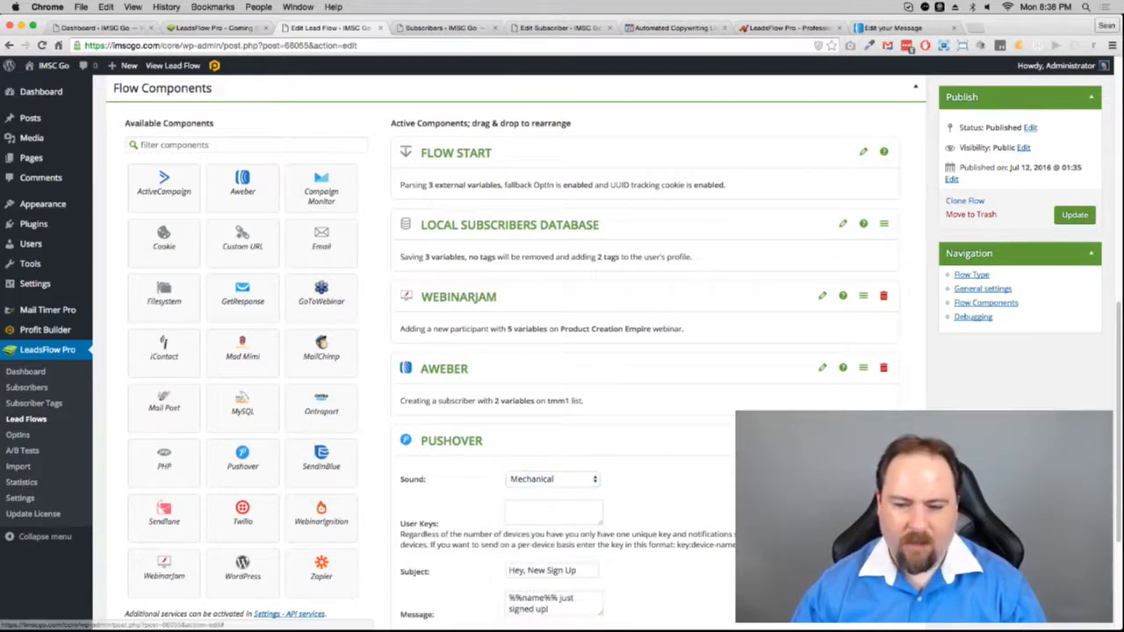
{"action": "left_click", "coordinate": [822, 440]}
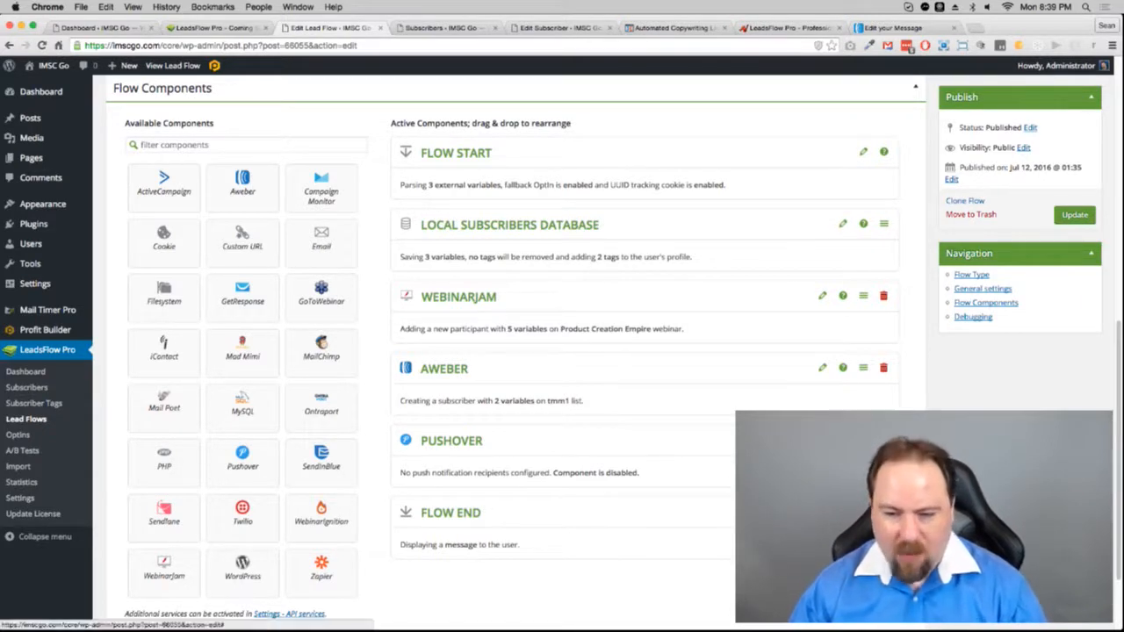
{"action": "left_click", "coordinate": [863, 512]}
{"action": "scroll", "coordinate": [722, 491], "scroll_direction": "up", "scroll_amount": 3}
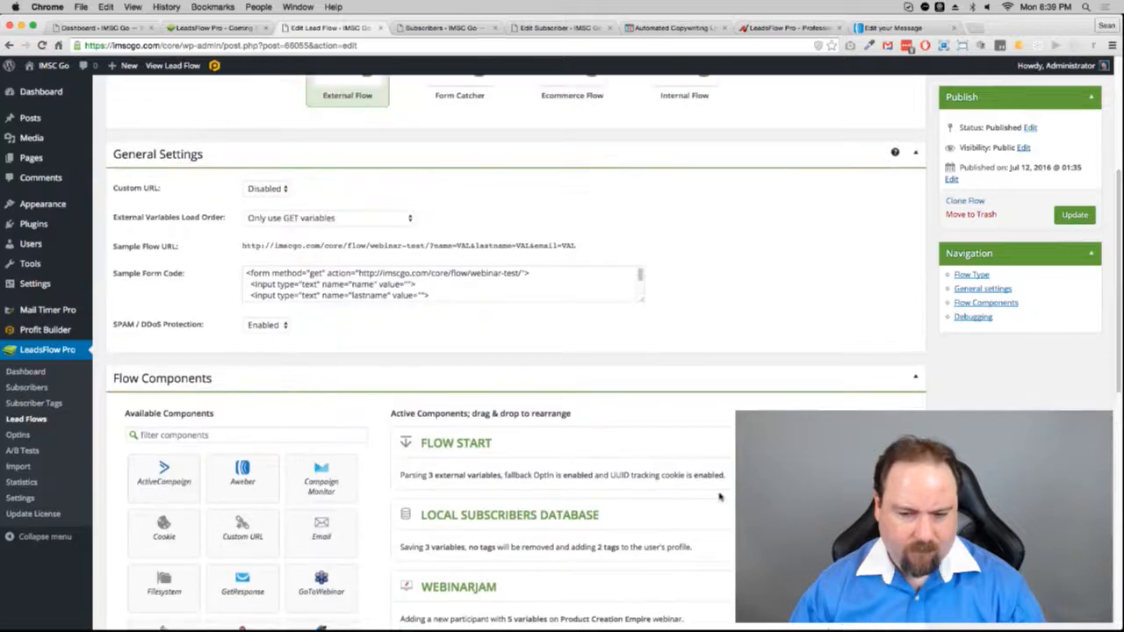
{"action": "scroll", "coordinate": [722, 494], "scroll_direction": "down", "scroll_amount": 7}
{"action": "left_click", "coordinate": [590, 250]}
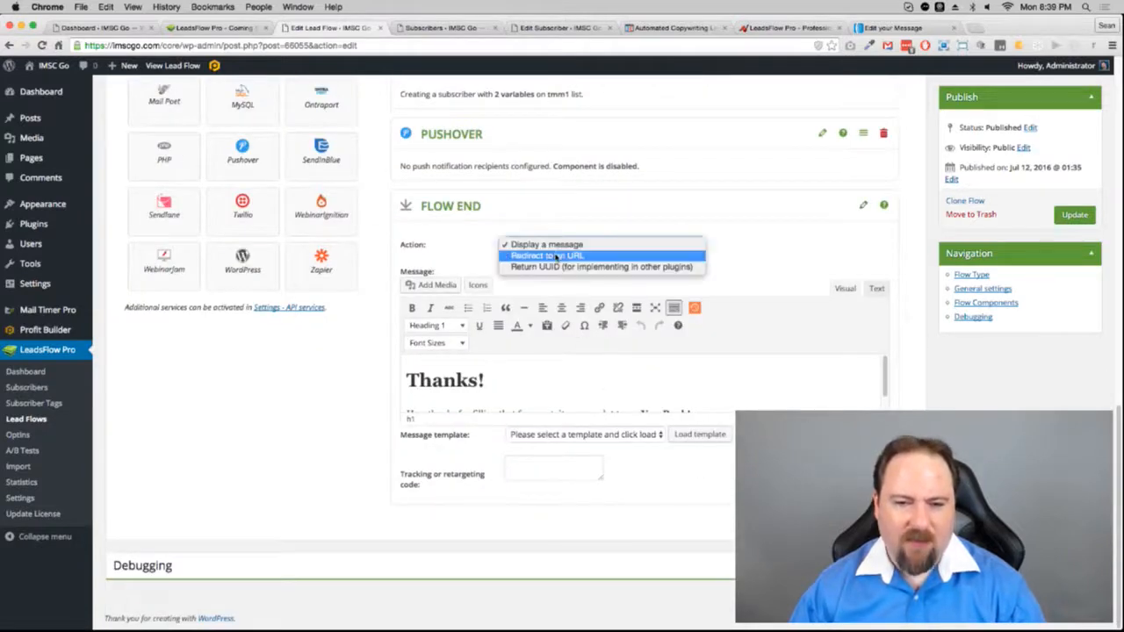
{"action": "left_click", "coordinate": [550, 256]}
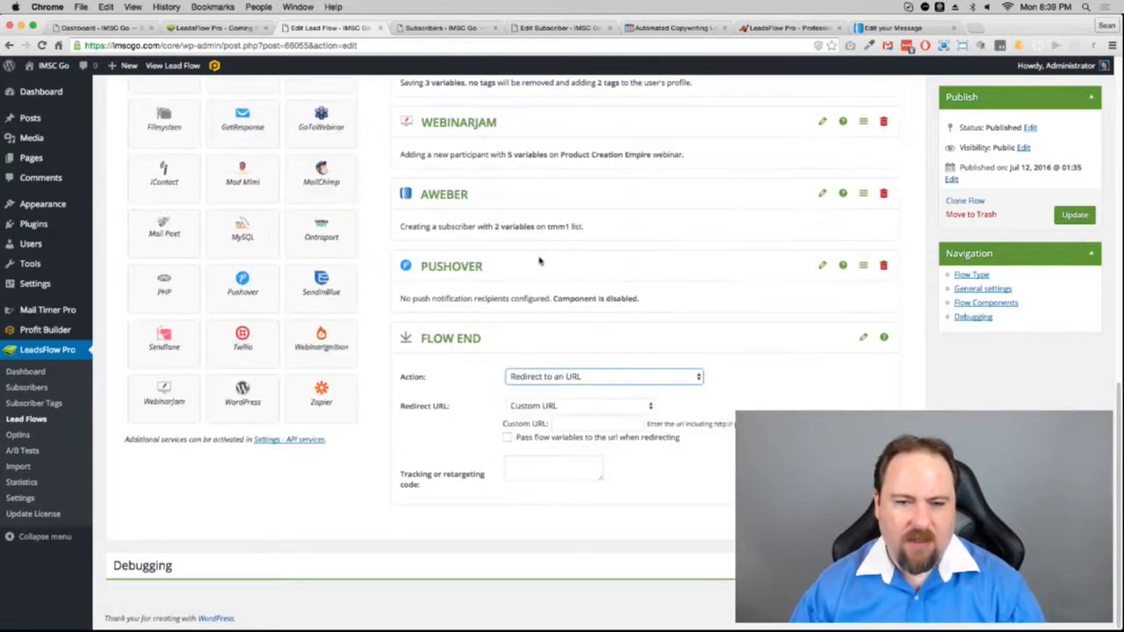
{"action": "left_click", "coordinate": [575, 424]}
{"action": "type", "text": "http"}
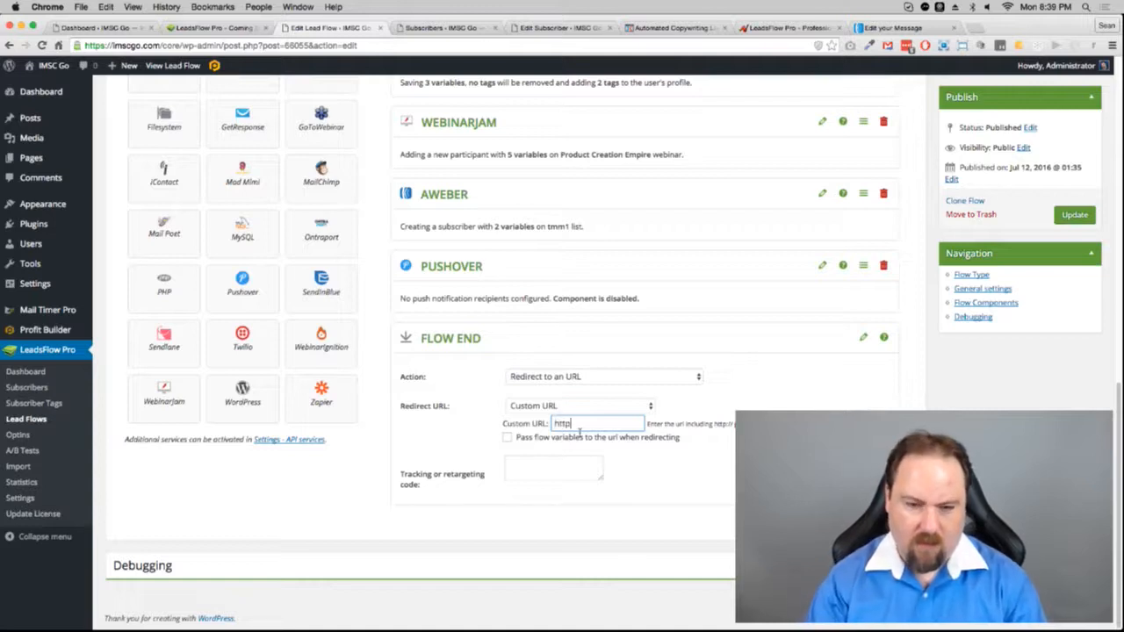
{"action": "type", "text": "://imsucces"}
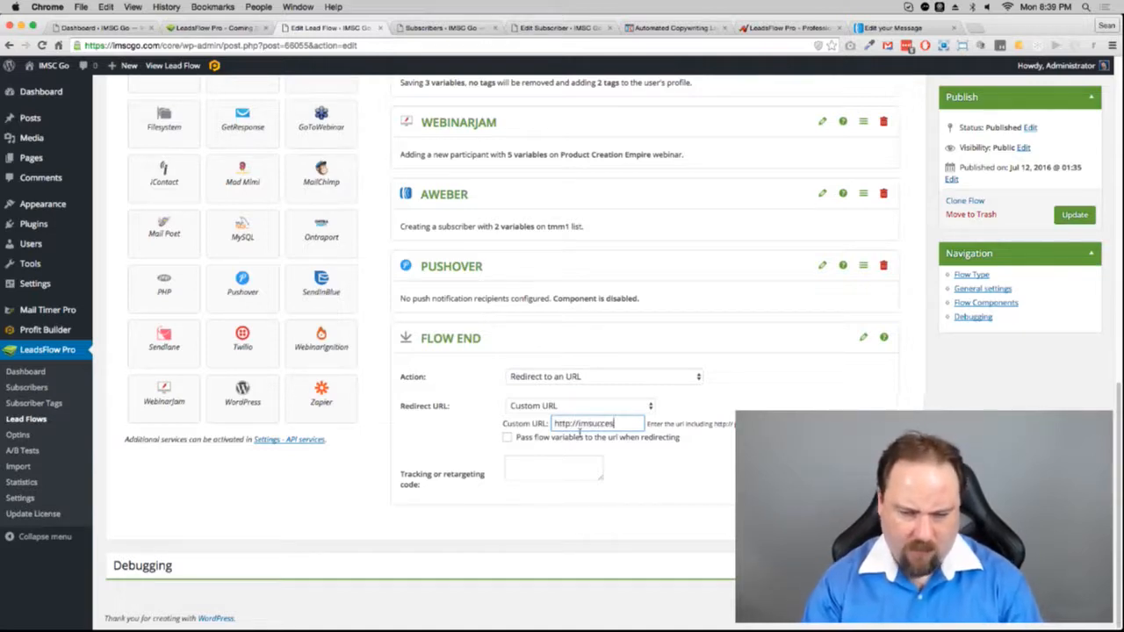
{"action": "type", "text": "scenter.com/thanks"}
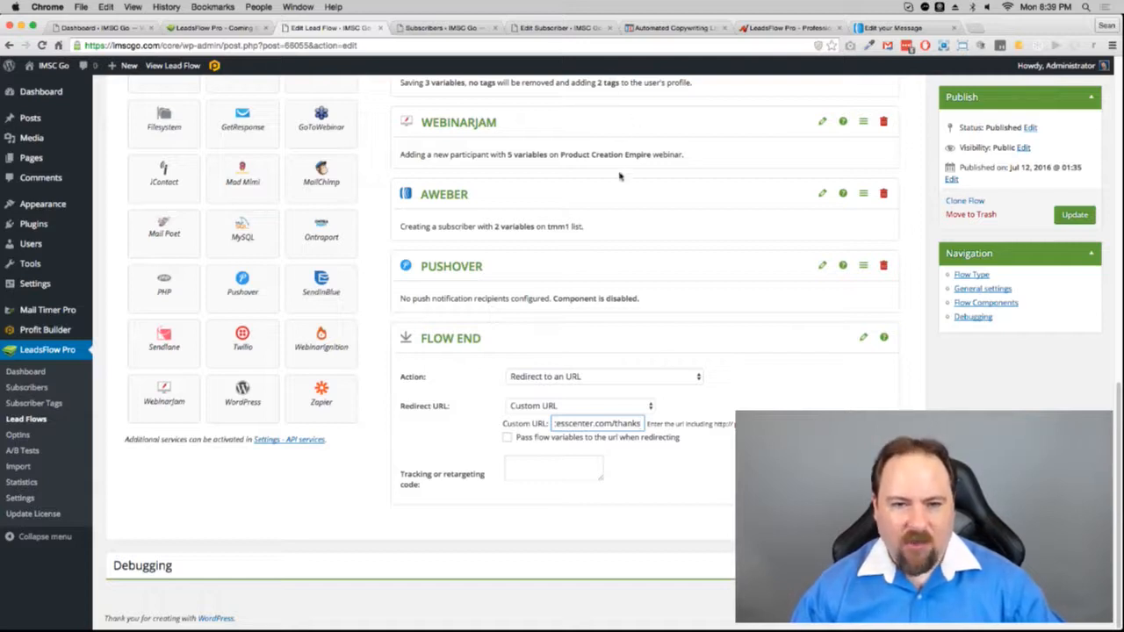
{"action": "left_click", "coordinate": [521, 474]}
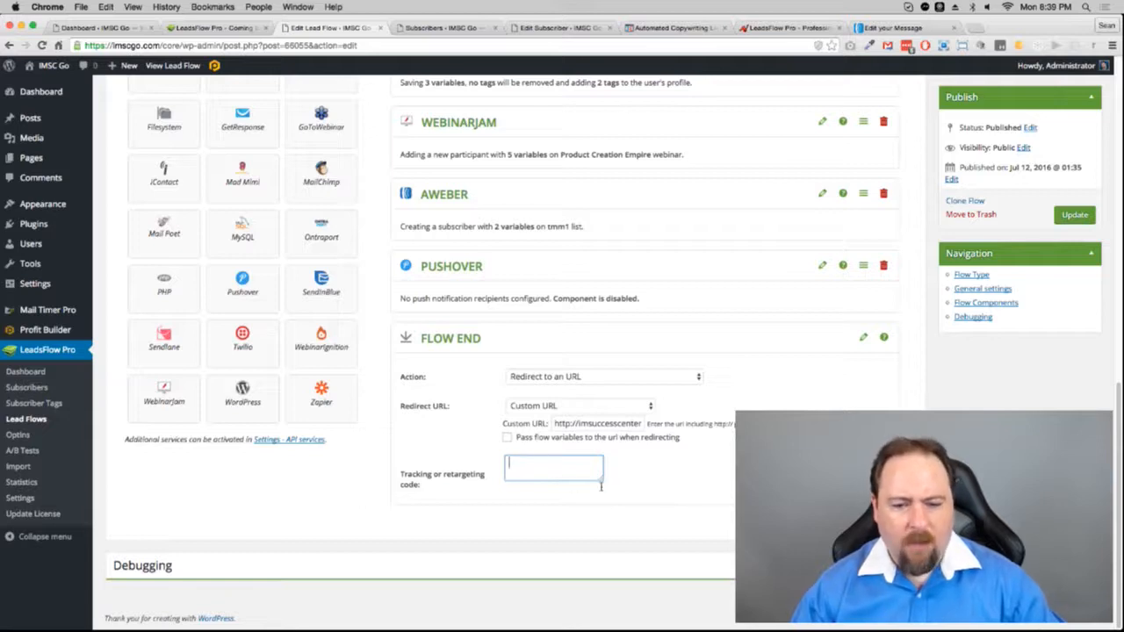
{"action": "left_click", "coordinate": [673, 476]}
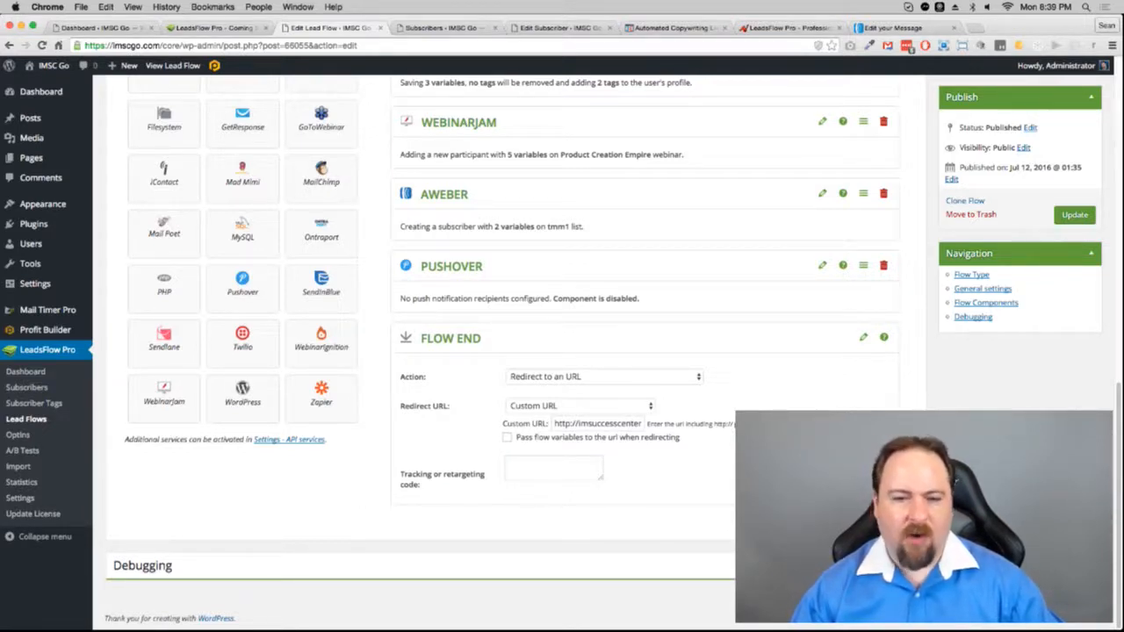
{"action": "scroll", "coordinate": [562, 351], "scroll_direction": "up", "scroll_amount": 10}
{"action": "scroll", "coordinate": [516, 352], "scroll_direction": "down", "scroll_amount": 5}
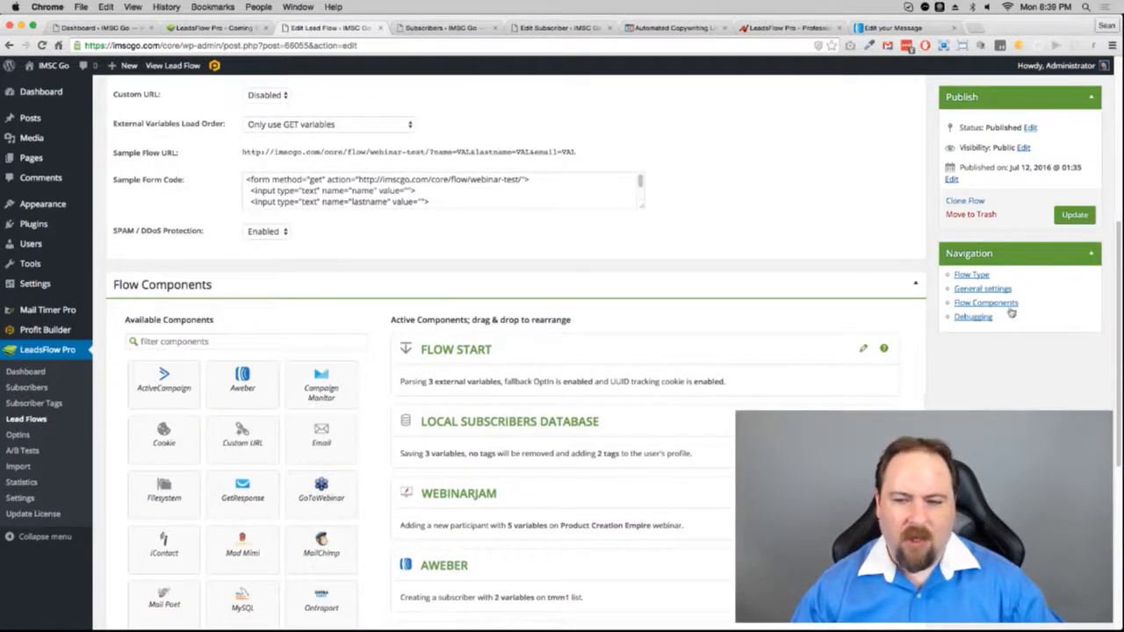
Step: Save the updated Webinar Test flow and select all of its sample form code
{"action": "left_click", "coordinate": [1075, 216]}
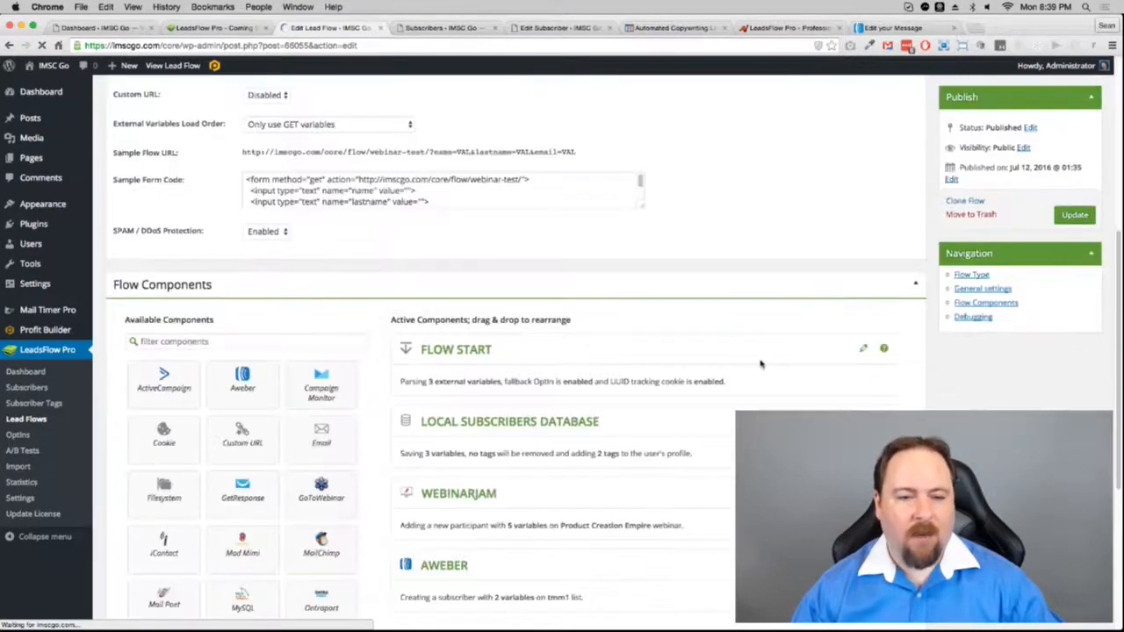
{"action": "left_click", "coordinate": [468, 192]}
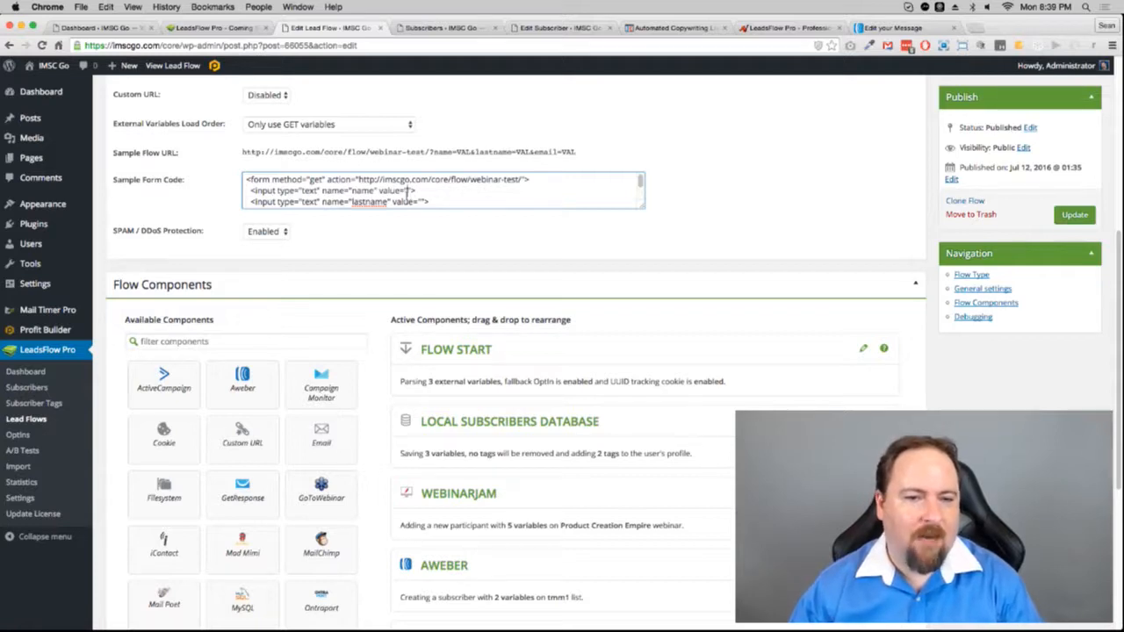
{"action": "key", "text": "super+a"}
{"action": "key", "text": "super+c"}
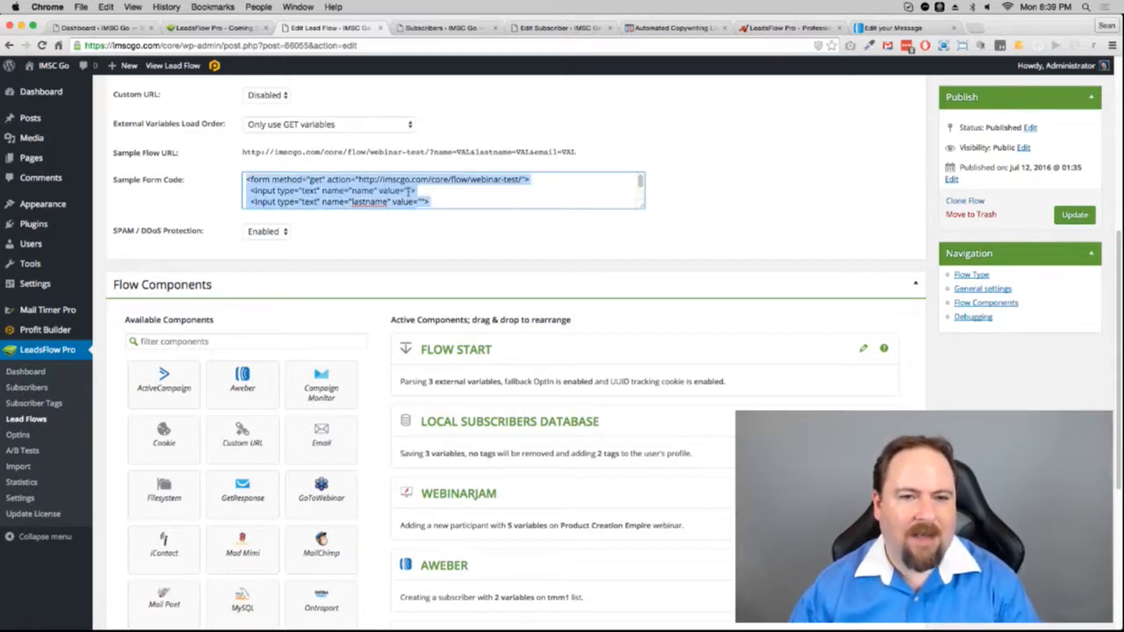
{"action": "left_click", "coordinate": [648, 29]}
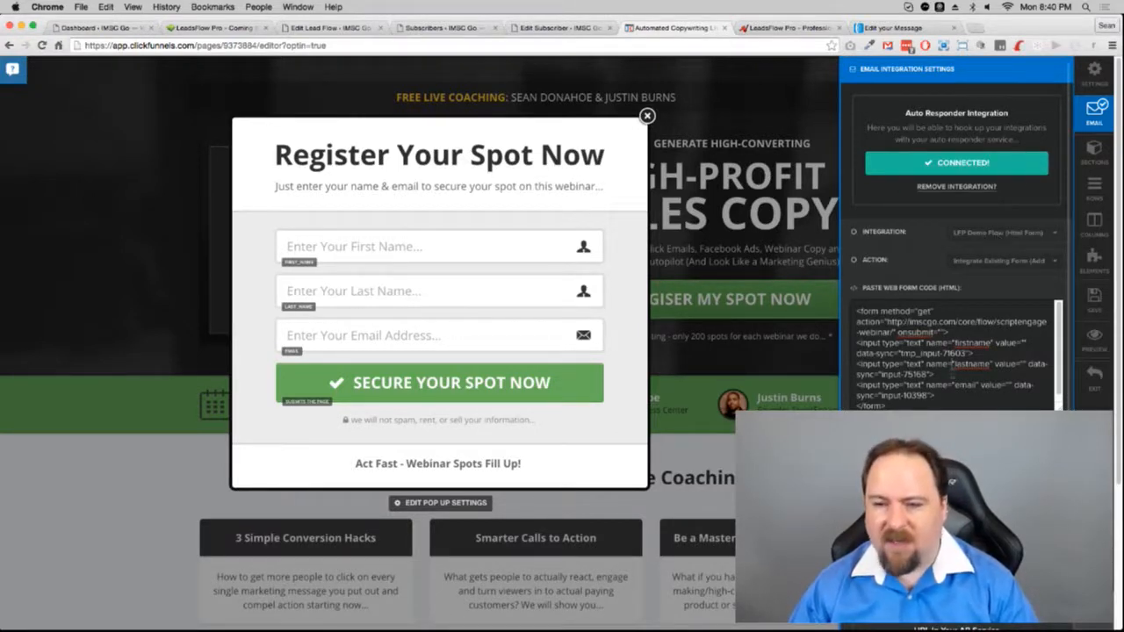
Step: Overwrite the popup's old web form code with the pasted LeadsFlow sample form code
{"action": "key", "text": "super+a"}
{"action": "key", "text": "super+v"}
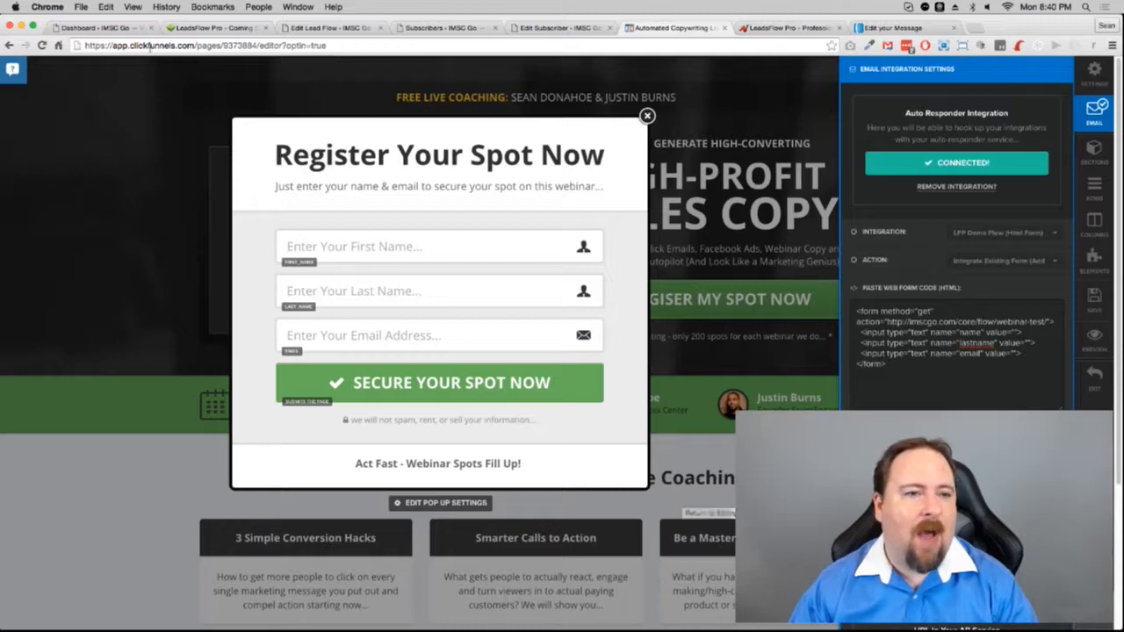
Step: Return to the Webinar Test flow editor and keep the current GoToWebinar webinar selected
{"action": "left_click", "coordinate": [213, 27]}
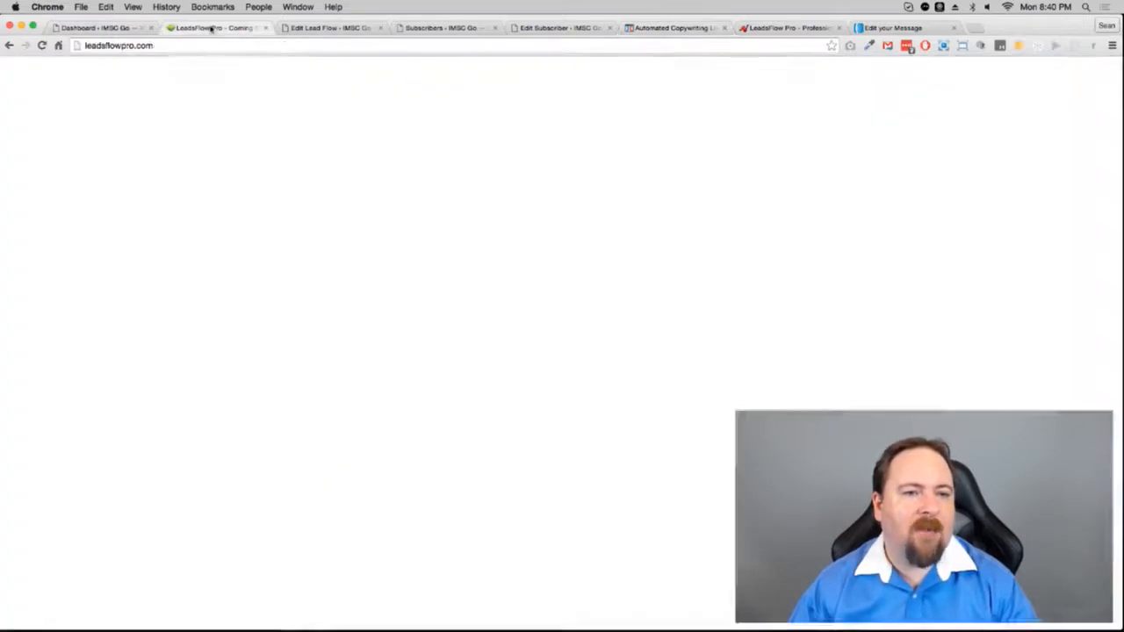
{"action": "left_click", "coordinate": [329, 27]}
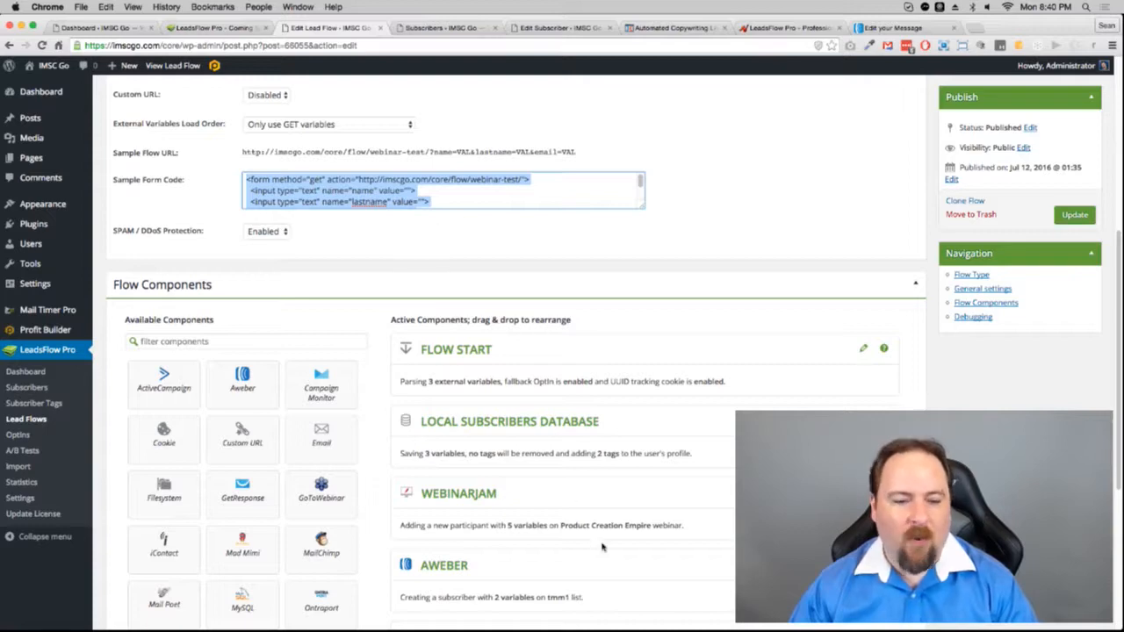
{"action": "scroll", "coordinate": [441, 545], "scroll_direction": "up", "scroll_amount": 2}
{"action": "scroll", "coordinate": [395, 439], "scroll_direction": "down", "scroll_amount": 5}
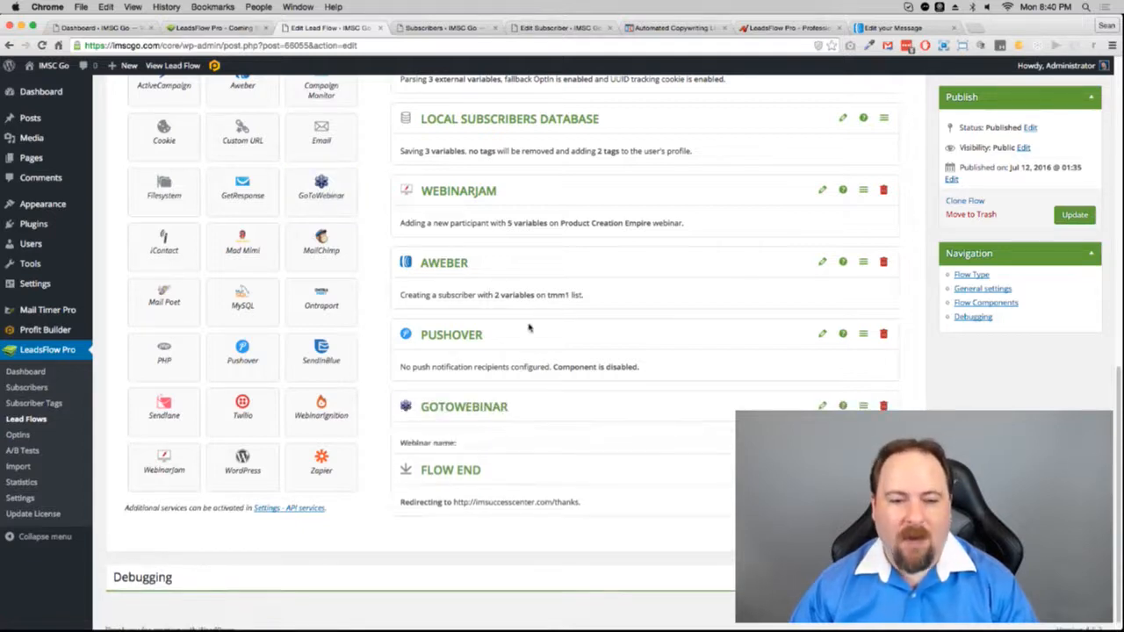
{"action": "left_click", "coordinate": [645, 456]}
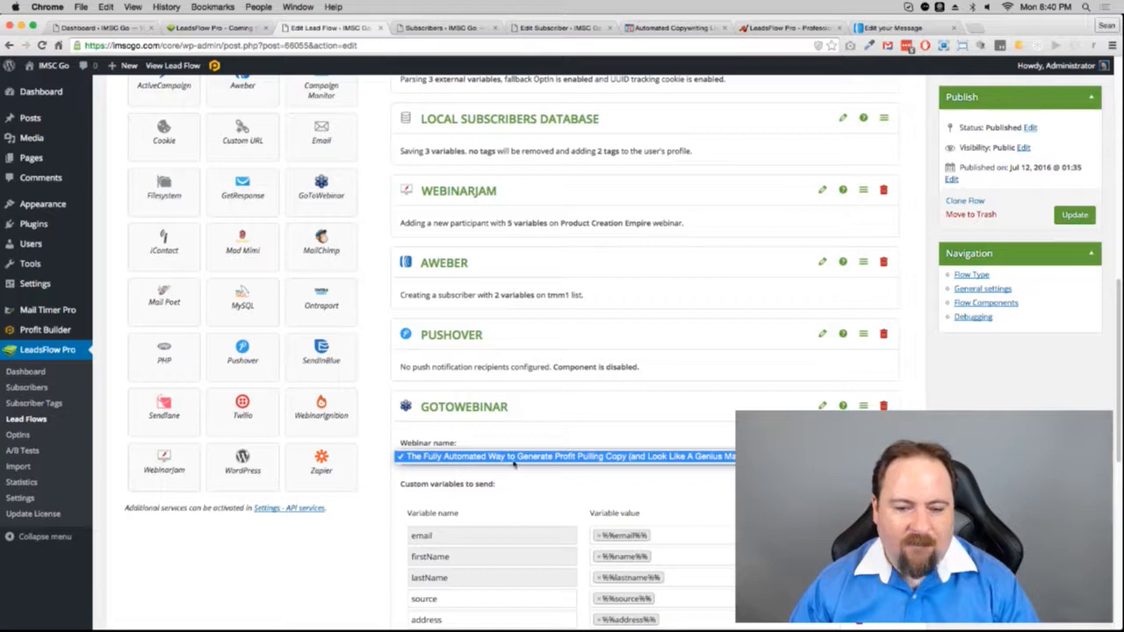
{"action": "left_click", "coordinate": [657, 458]}
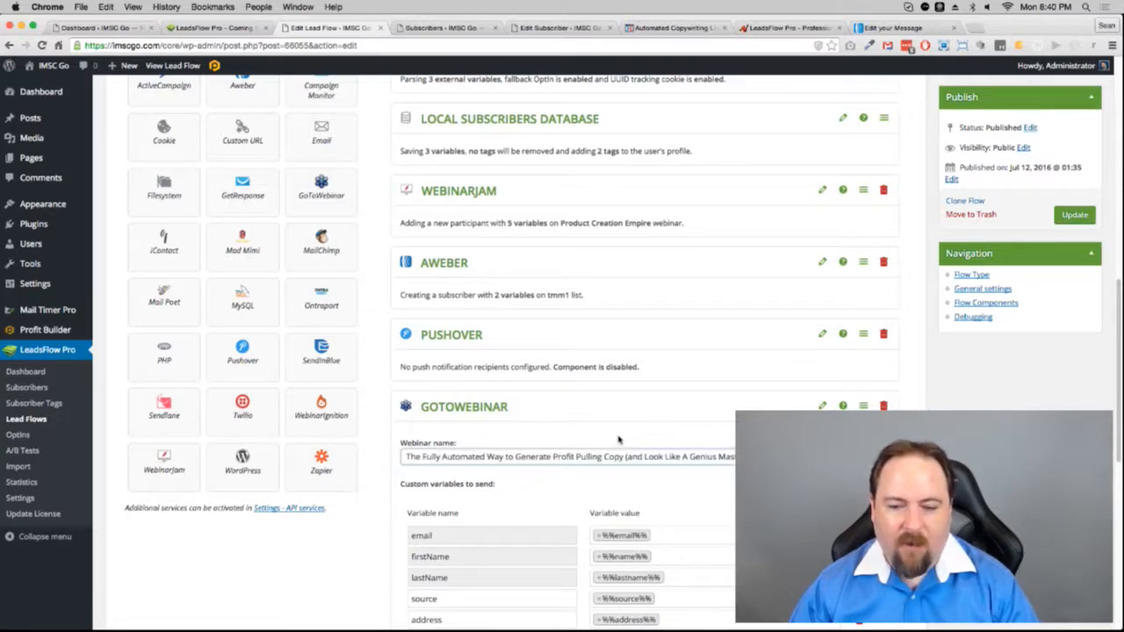
{"action": "scroll", "coordinate": [522, 392], "scroll_direction": "up", "scroll_amount": 1}
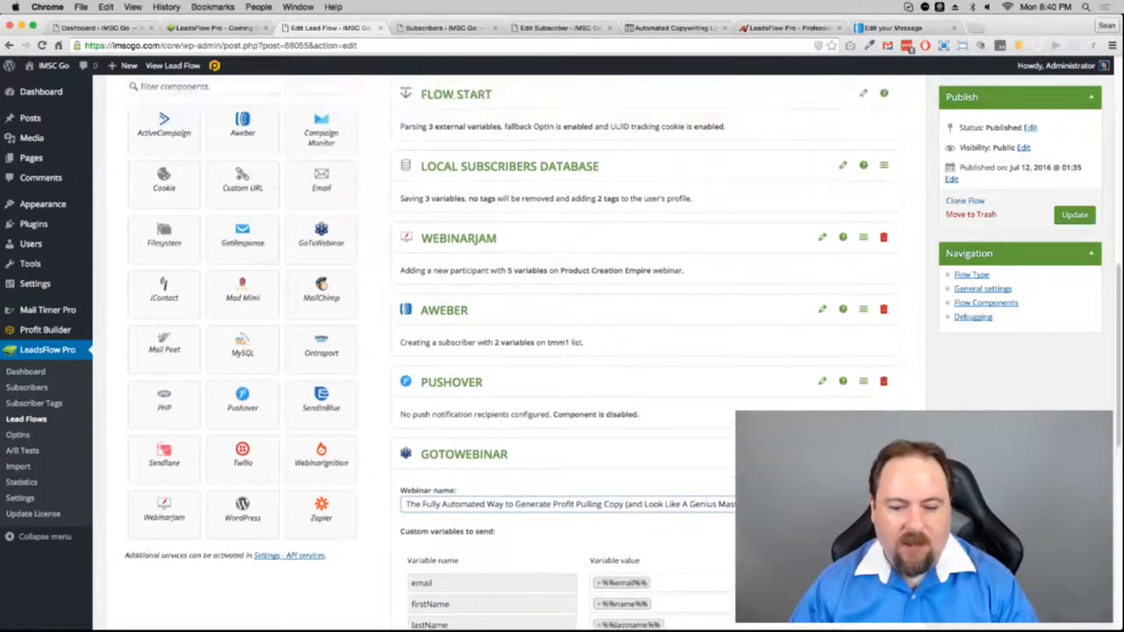
{"action": "scroll", "coordinate": [521, 391], "scroll_direction": "down", "scroll_amount": 3}
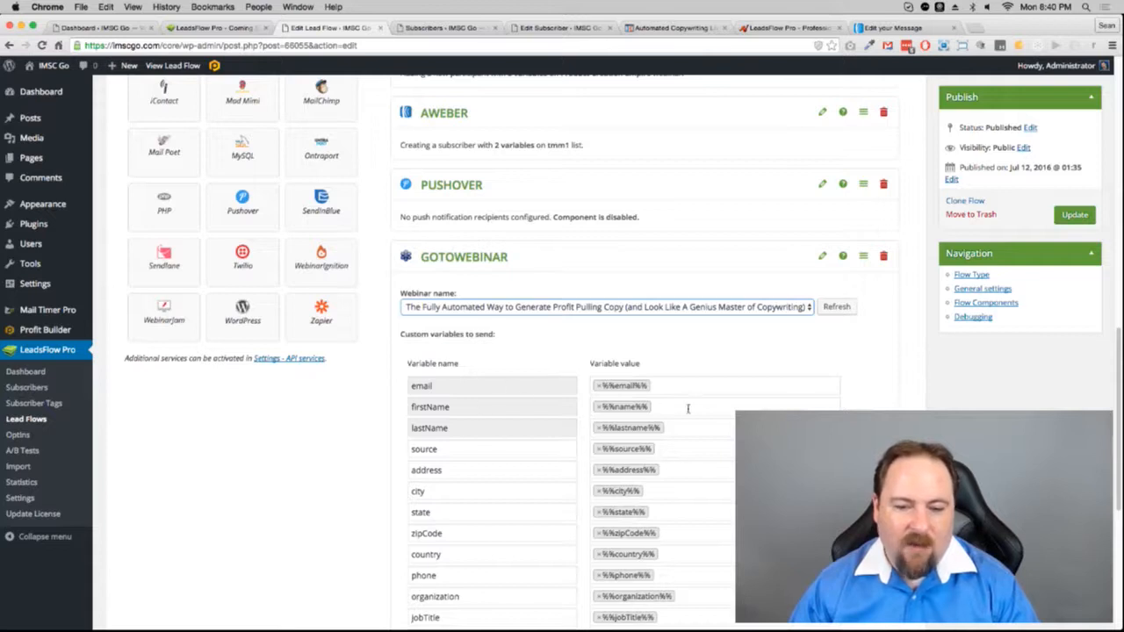
{"action": "scroll", "coordinate": [874, 184], "scroll_direction": "down", "scroll_amount": 5}
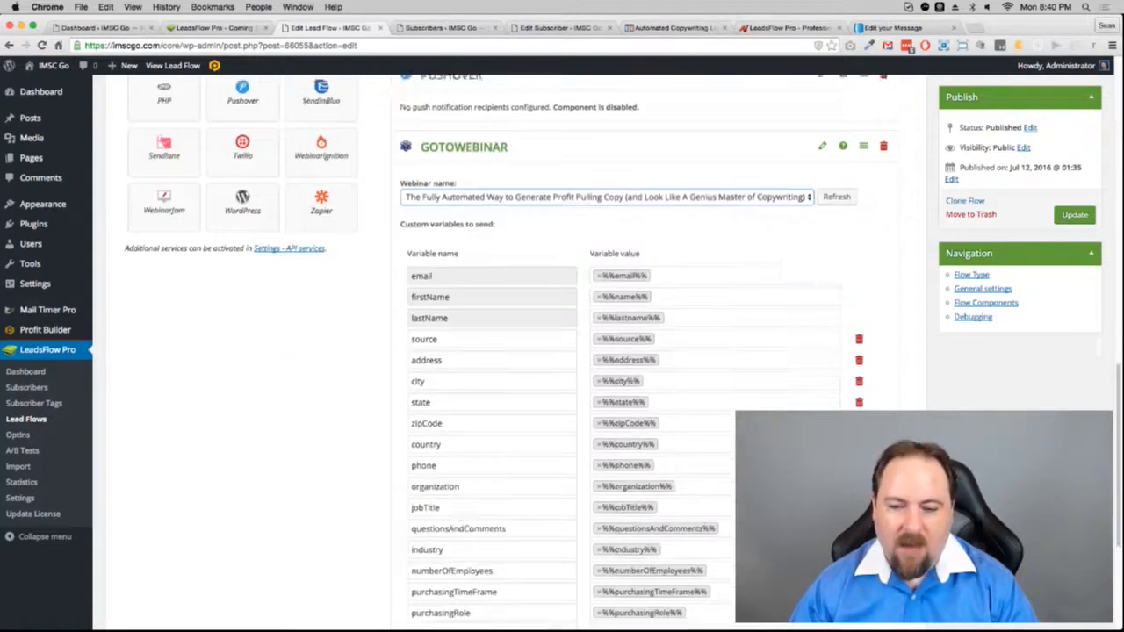
Step: Delete every GoToWebinar variable row except email, firstName and lastName, then save the flow
{"action": "left_click", "coordinate": [859, 130]}
{"action": "left_click", "coordinate": [859, 130]}
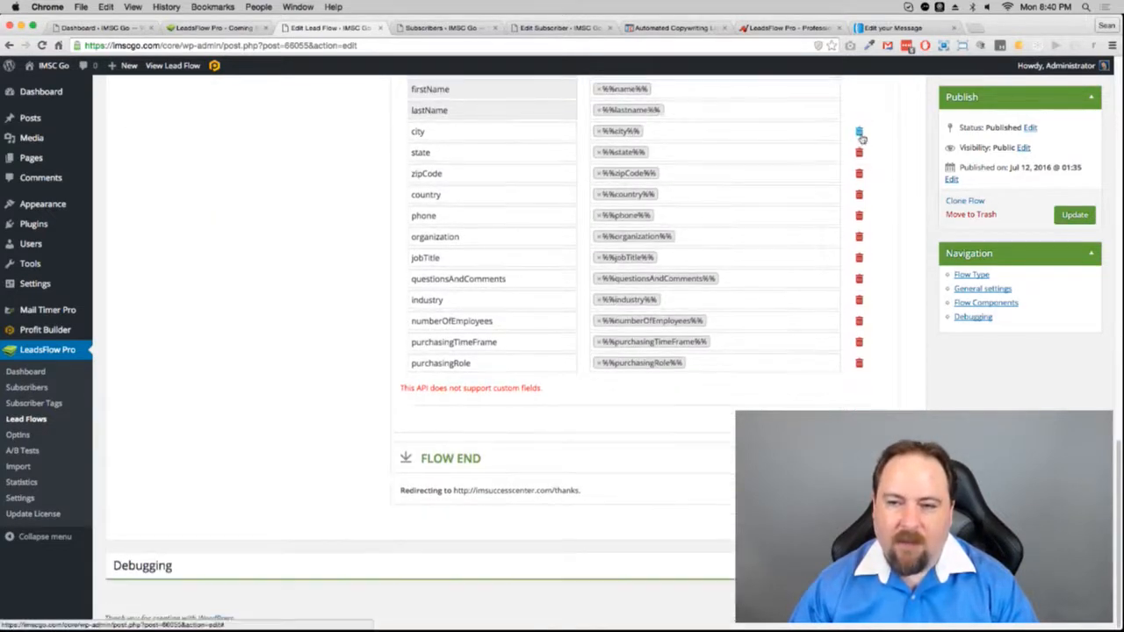
{"action": "left_click", "coordinate": [859, 131]}
{"action": "left_click", "coordinate": [859, 155]}
{"action": "left_click", "coordinate": [858, 174]}
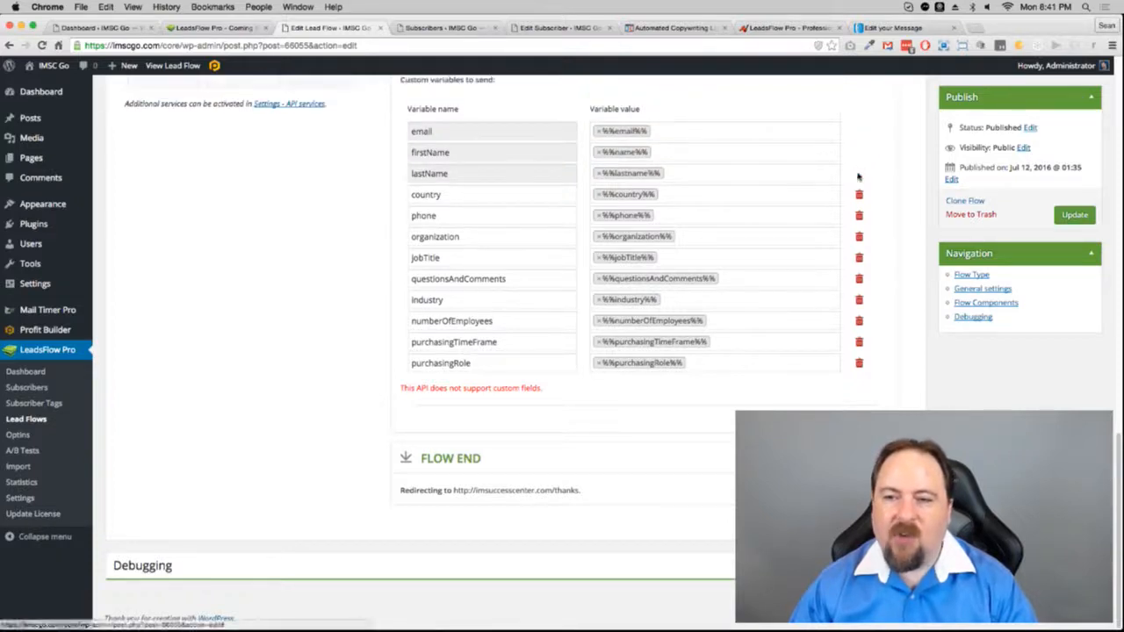
{"action": "left_click", "coordinate": [859, 195]}
{"action": "left_click", "coordinate": [859, 216]}
{"action": "left_click", "coordinate": [859, 237]}
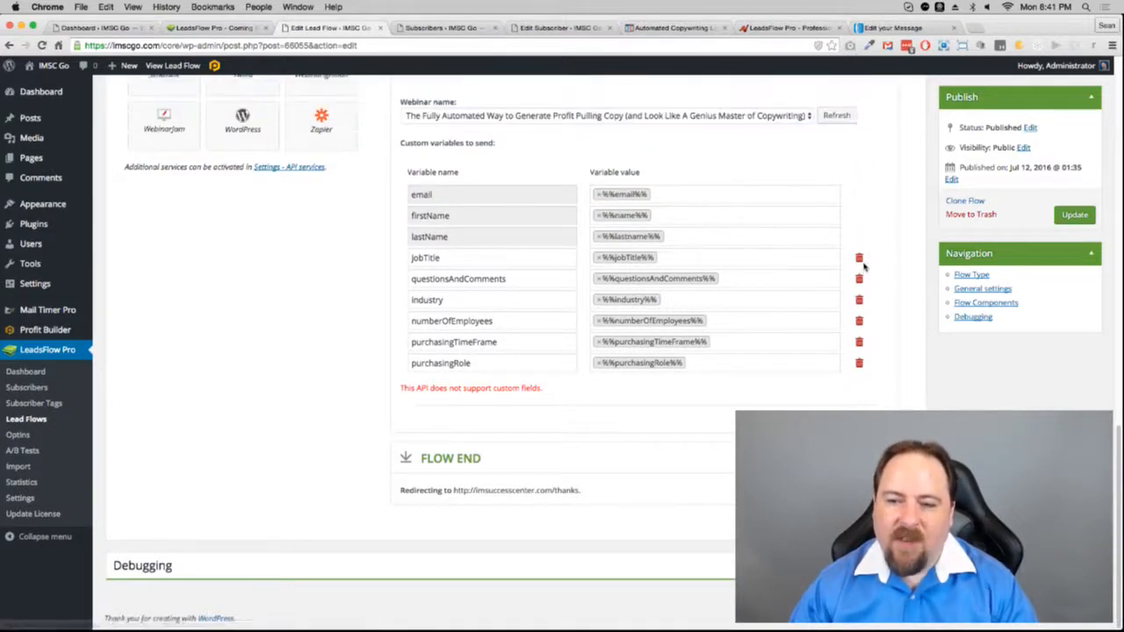
{"action": "left_click", "coordinate": [861, 259]}
{"action": "left_click", "coordinate": [860, 279]}
{"action": "left_click", "coordinate": [858, 300]}
{"action": "left_click", "coordinate": [859, 321]}
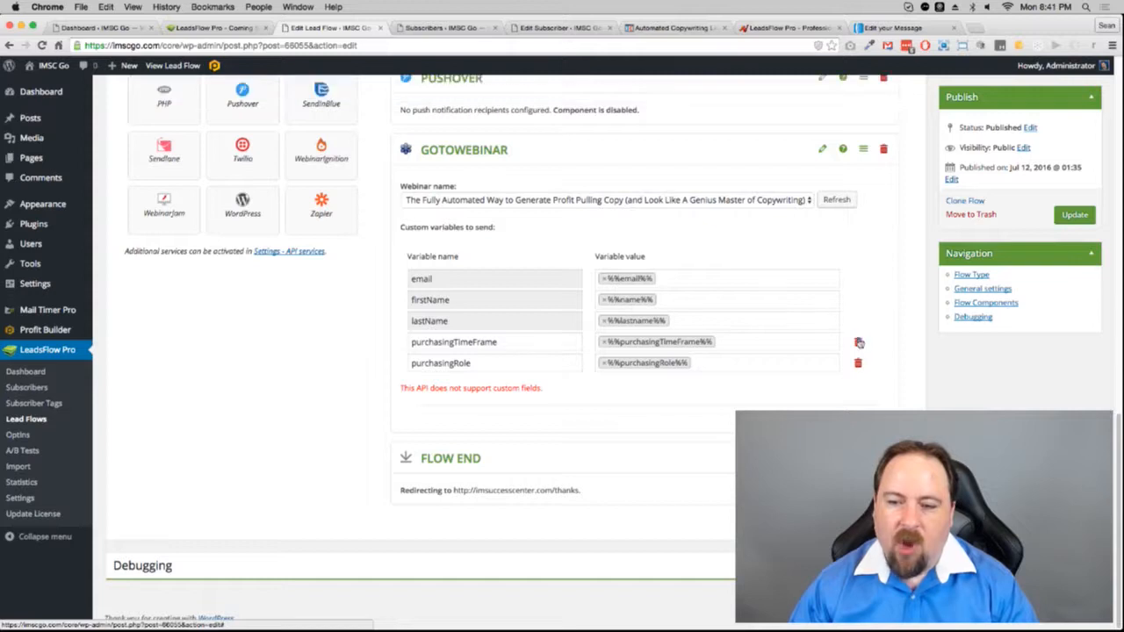
{"action": "left_click", "coordinate": [859, 341]}
{"action": "left_click", "coordinate": [859, 363]}
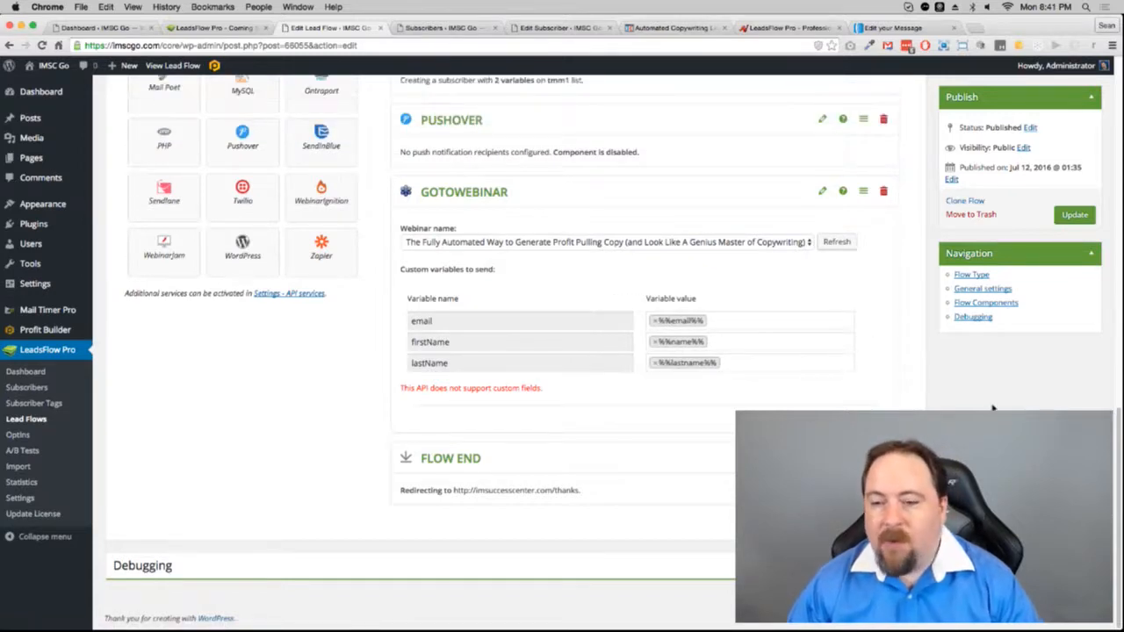
{"action": "left_click", "coordinate": [1075, 214]}
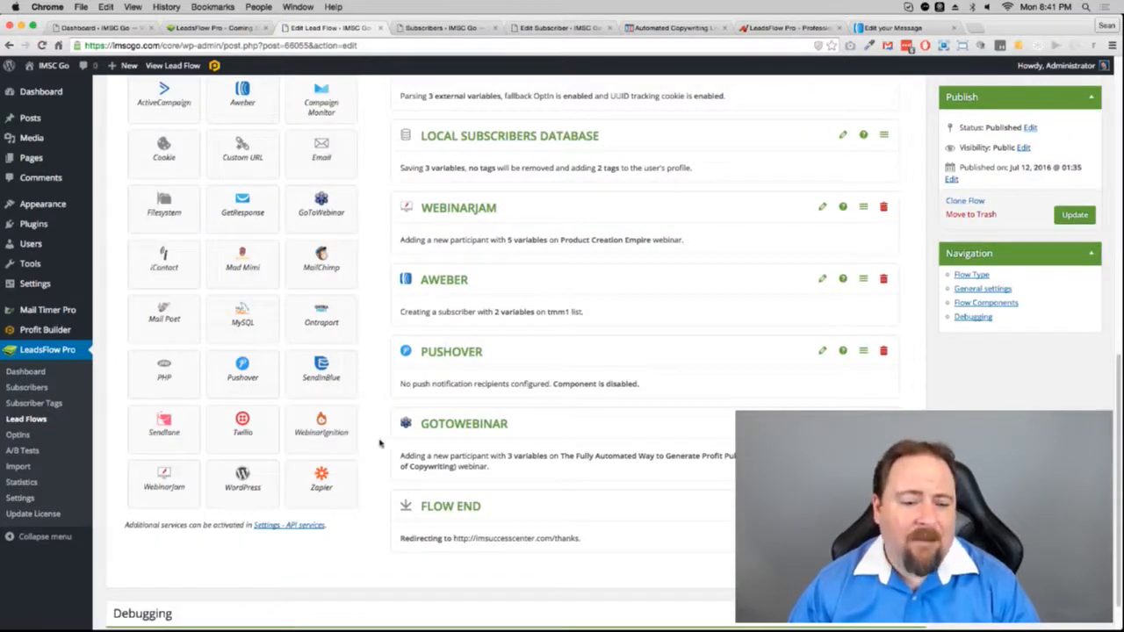
Step: Scroll through the Webinar Test flow components and select its Sample Flow URL
{"action": "scroll", "coordinate": [380, 444], "scroll_direction": "down", "scroll_amount": 1}
{"action": "scroll", "coordinate": [379, 446], "scroll_direction": "up", "scroll_amount": 8}
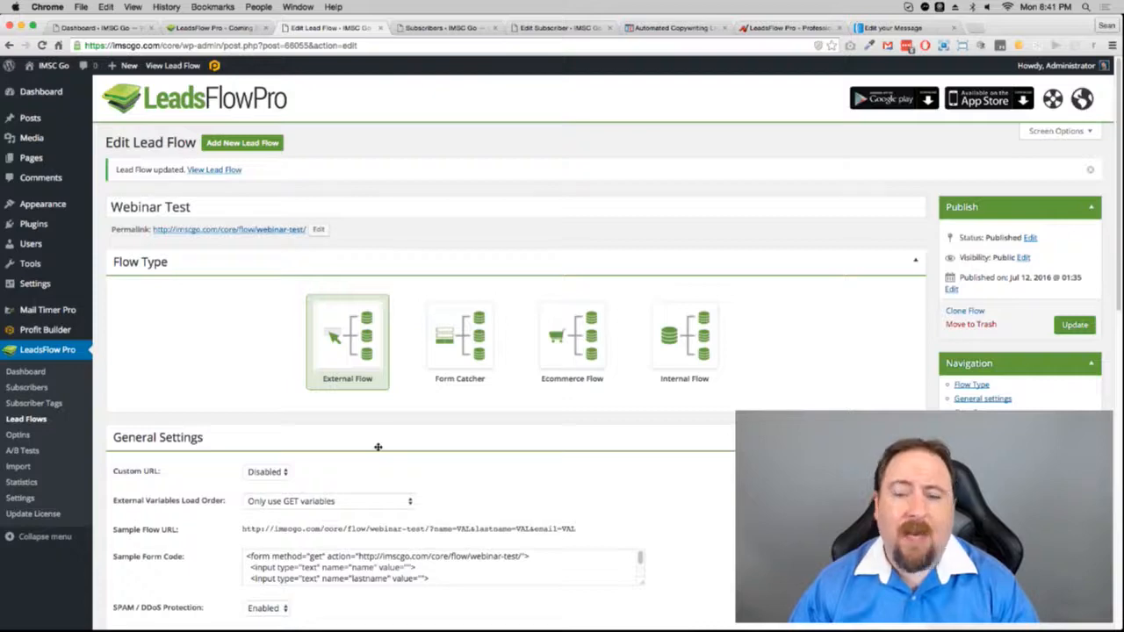
{"action": "scroll", "coordinate": [378, 447], "scroll_direction": "down", "scroll_amount": 10}
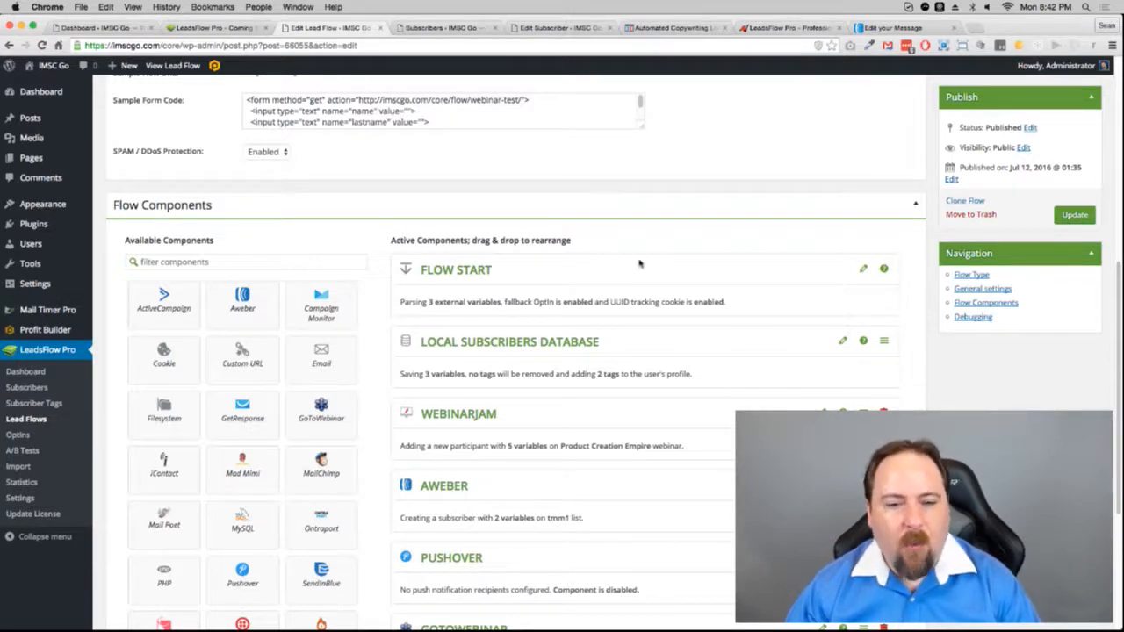
{"action": "scroll", "coordinate": [790, 246], "scroll_direction": "up", "scroll_amount": 1}
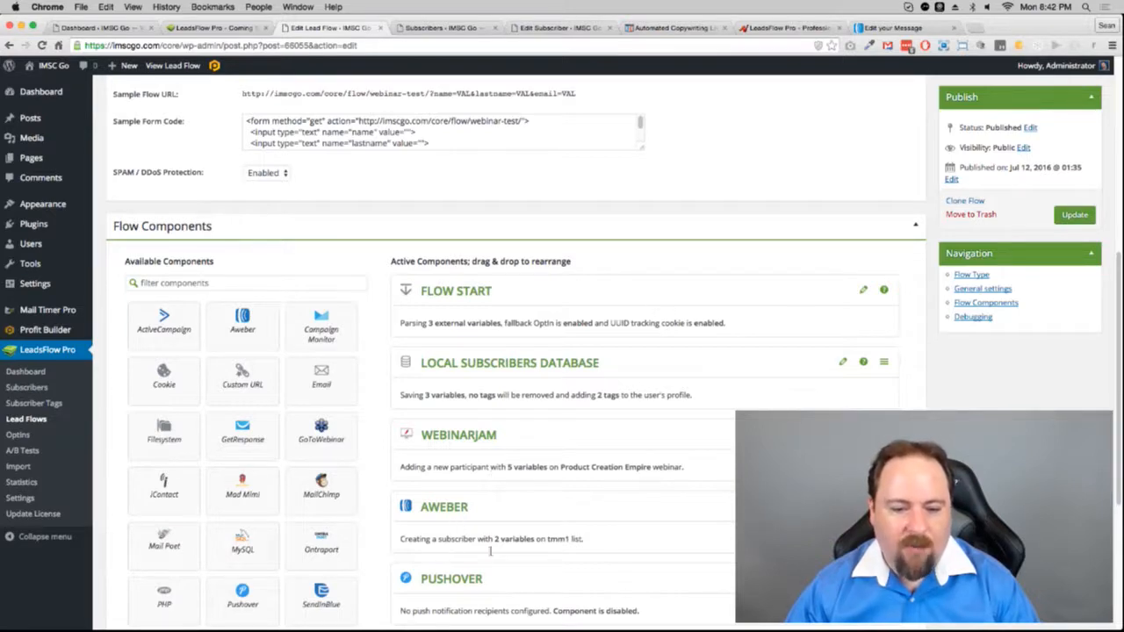
{"action": "scroll", "coordinate": [640, 565], "scroll_direction": "down", "scroll_amount": 1}
{"action": "scroll", "coordinate": [640, 564], "scroll_direction": "down", "scroll_amount": 5}
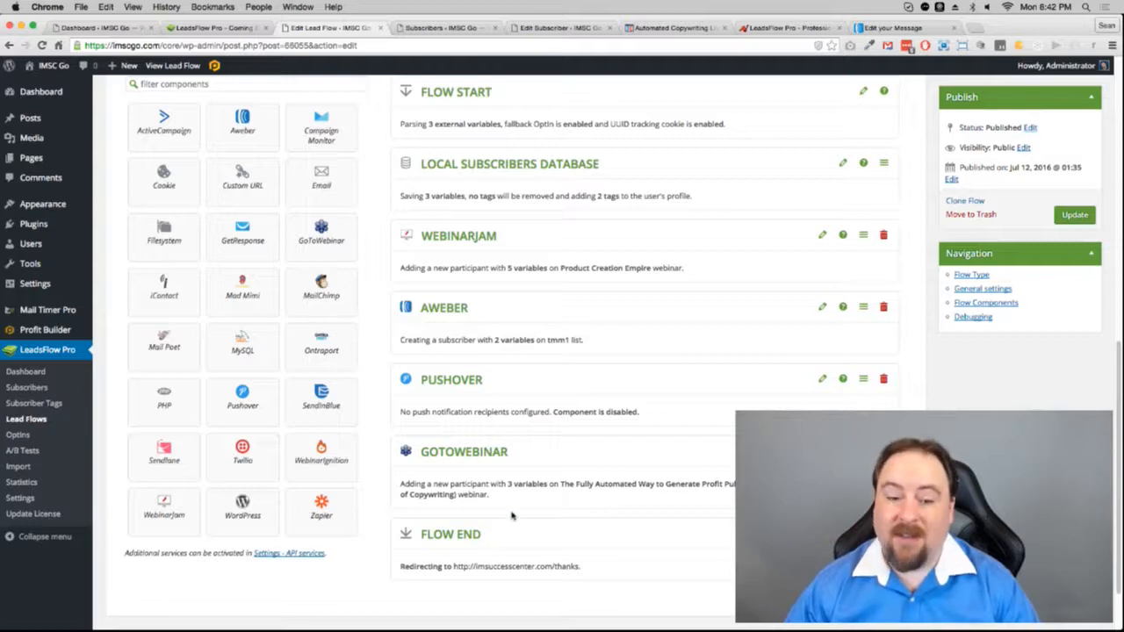
{"action": "scroll", "coordinate": [512, 516], "scroll_direction": "up", "scroll_amount": 15}
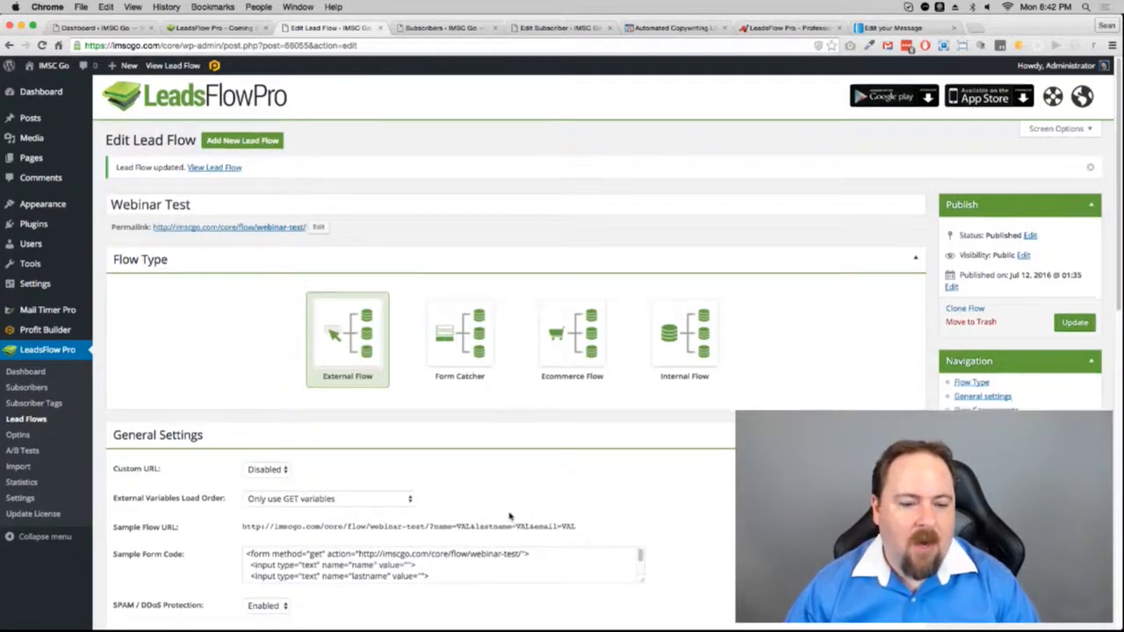
{"action": "scroll", "coordinate": [512, 517], "scroll_direction": "down", "scroll_amount": 4}
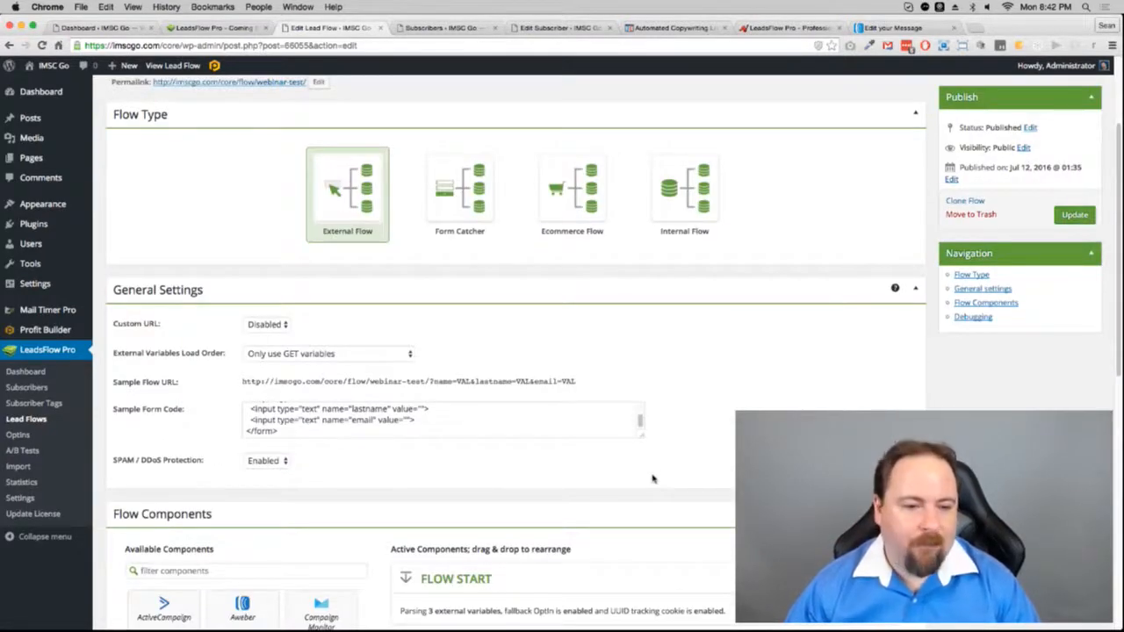
{"action": "left_click_drag", "start_coordinate": [576, 384], "coordinate": [241, 385]}
{"action": "key", "text": "super+c"}
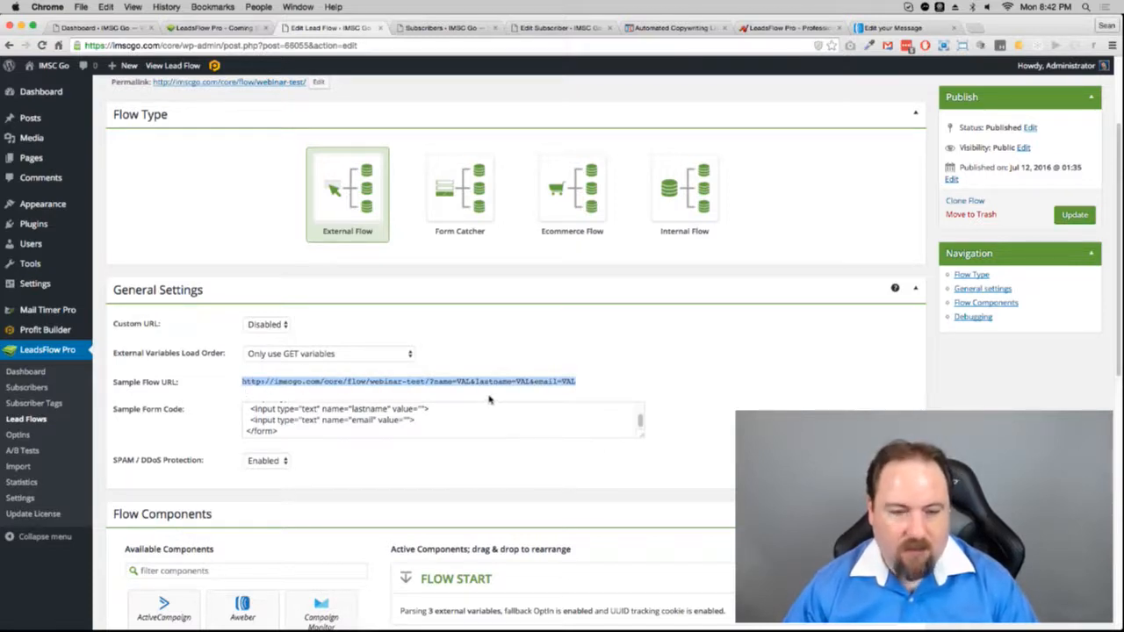
{"action": "left_click", "coordinate": [906, 32]}
Step: Replace the demo link line in the email with the copied flow URL
{"action": "left_click_drag", "start_coordinate": [212, 287], "coordinate": [87, 293]}
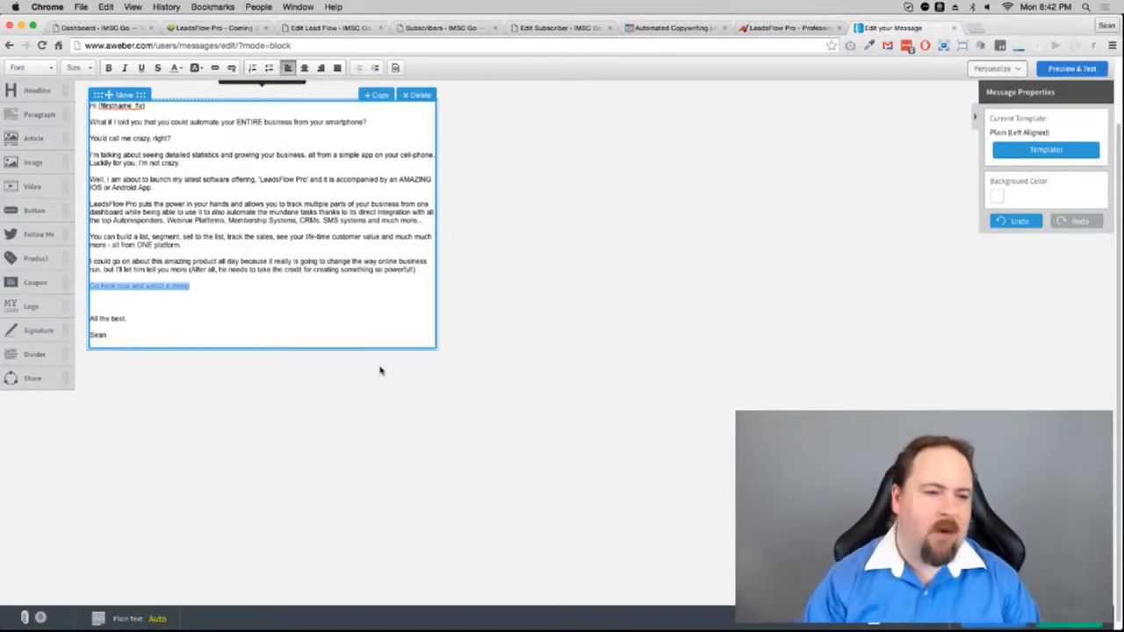
{"action": "key", "text": "BackSpace"}
{"action": "key", "text": "super+v"}
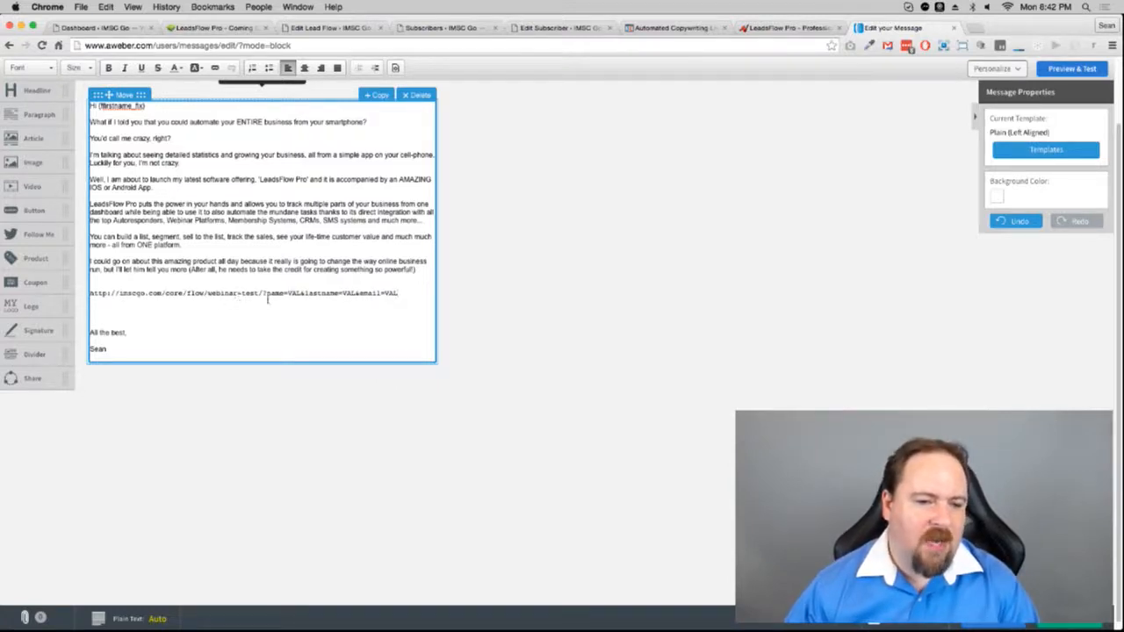
Step: Remove core/flow/ from the URL path and clear the VAL after name=
{"action": "double_click", "coordinate": [173, 298]}
{"action": "key", "text": "Delete"}
{"action": "key", "text": "Delete"}
{"action": "key", "text": "Delete"}
{"action": "key", "text": "Delete"}
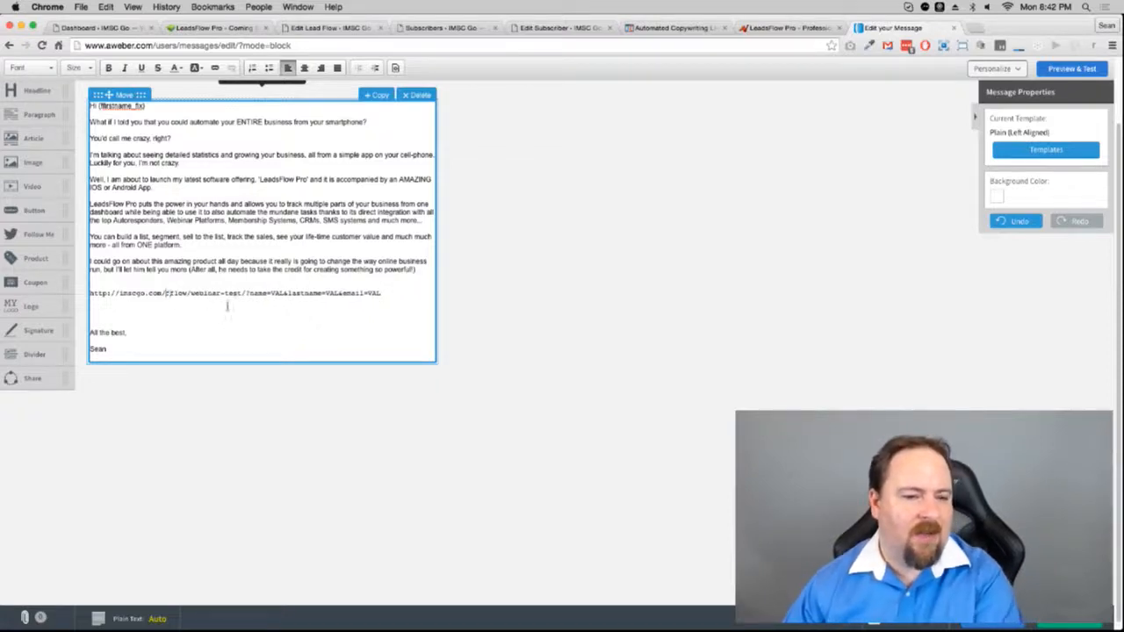
{"action": "key", "text": "Delete"}
{"action": "key", "text": "Delete"}
{"action": "key", "text": "Delete"}
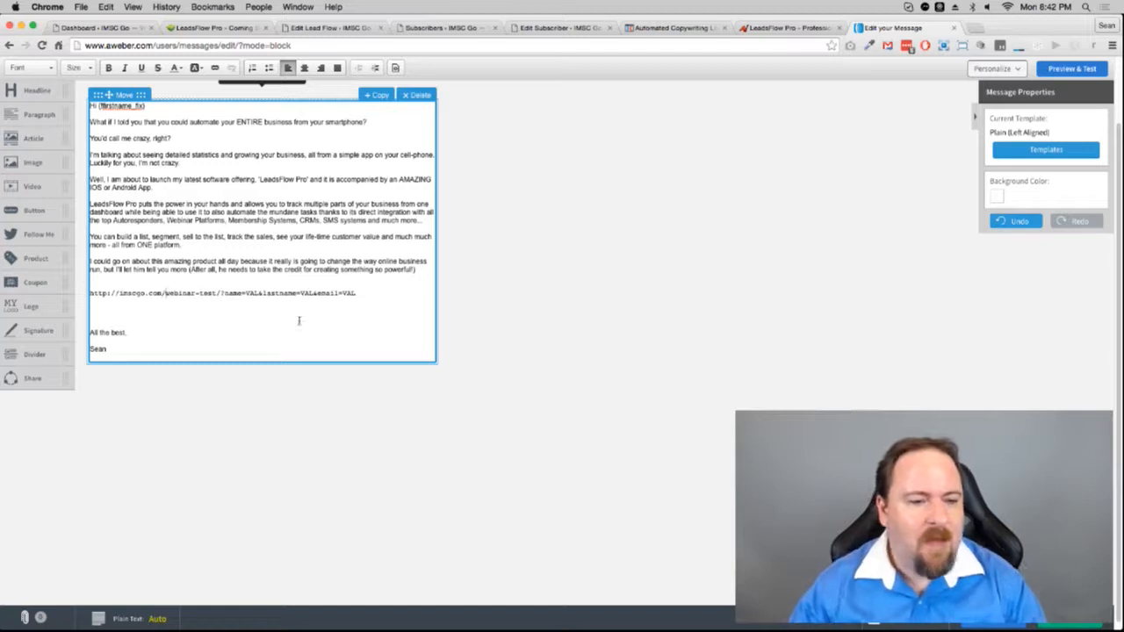
{"action": "double_click", "coordinate": [256, 298]}
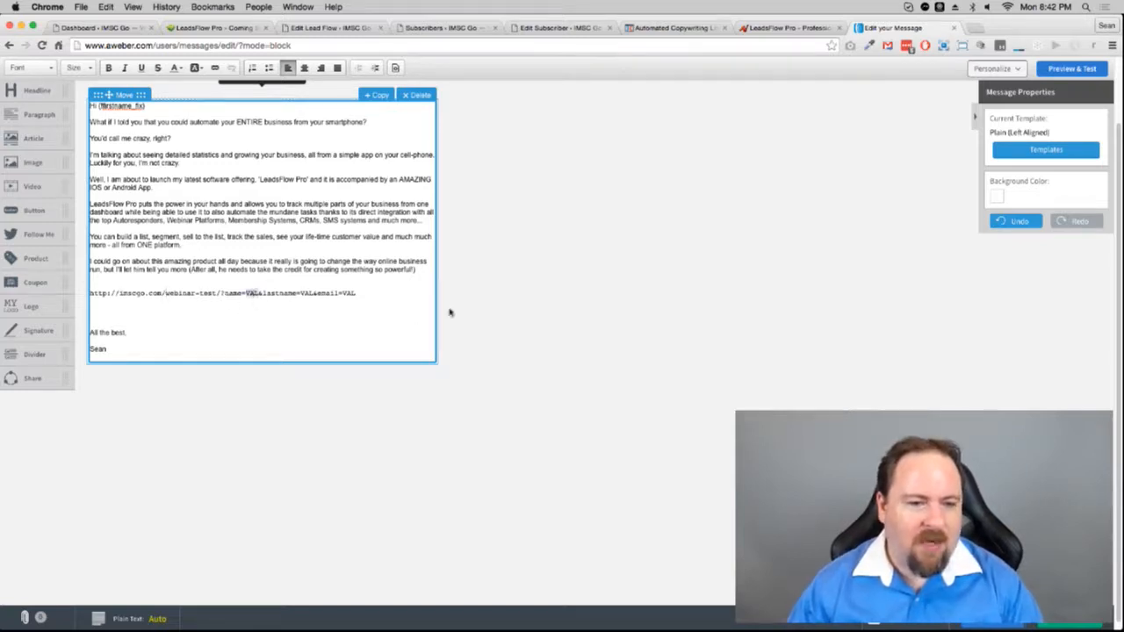
{"action": "key", "text": "BackSpace"}
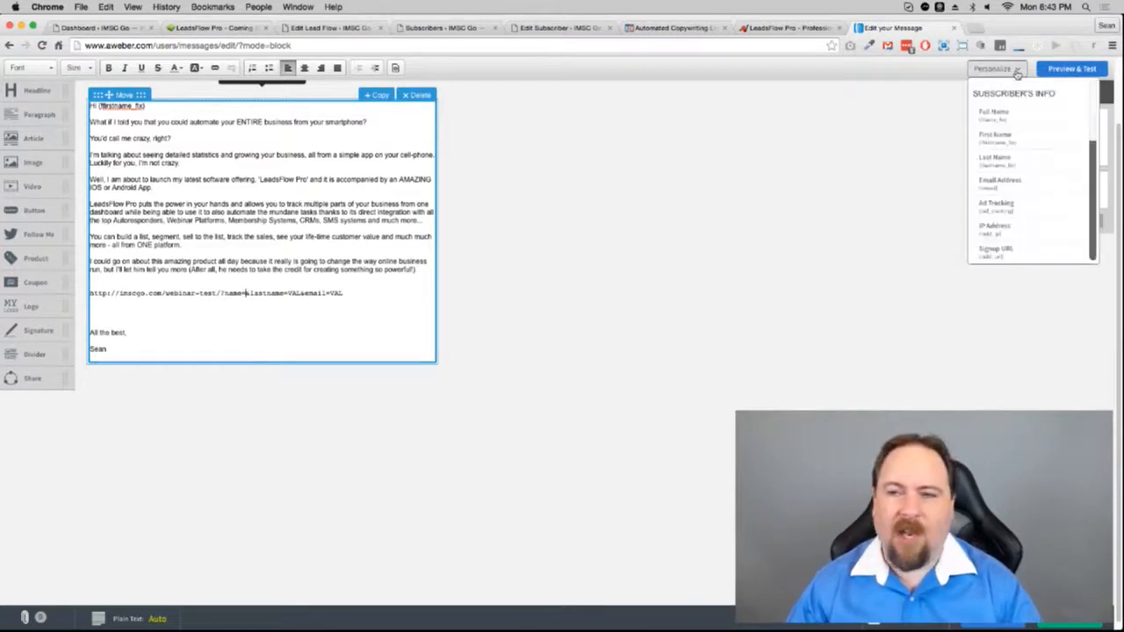
Step: Insert the First Name, Last Name and Email Address merge fields into name=, lastname= and email=
{"action": "left_click", "coordinate": [1017, 70]}
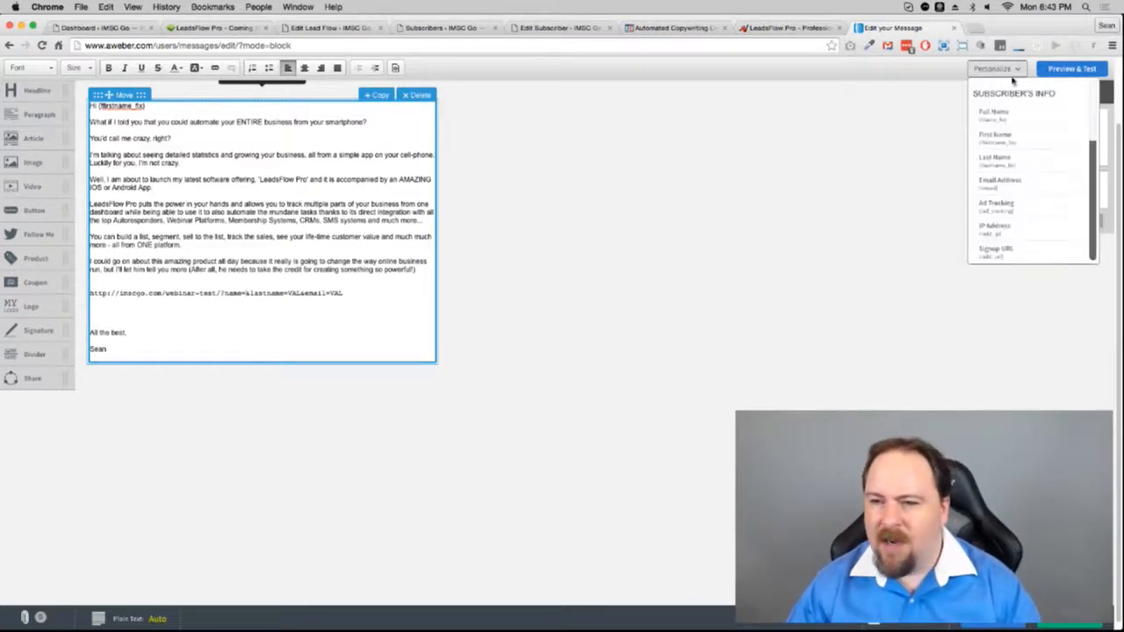
{"action": "left_click", "coordinate": [1010, 140]}
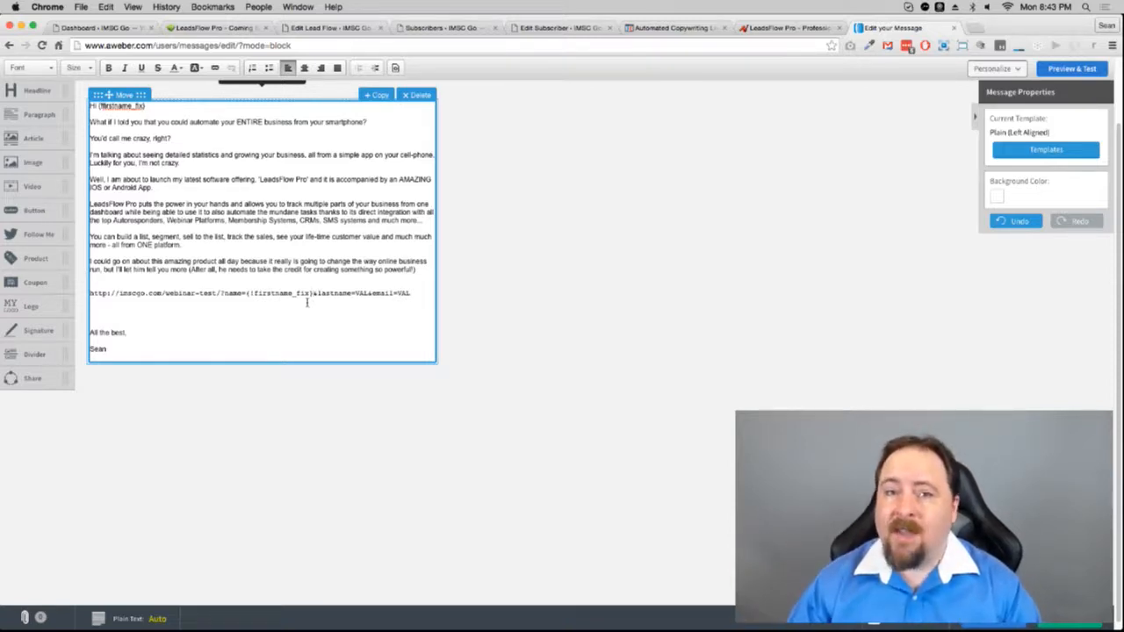
{"action": "double_click", "coordinate": [362, 296]}
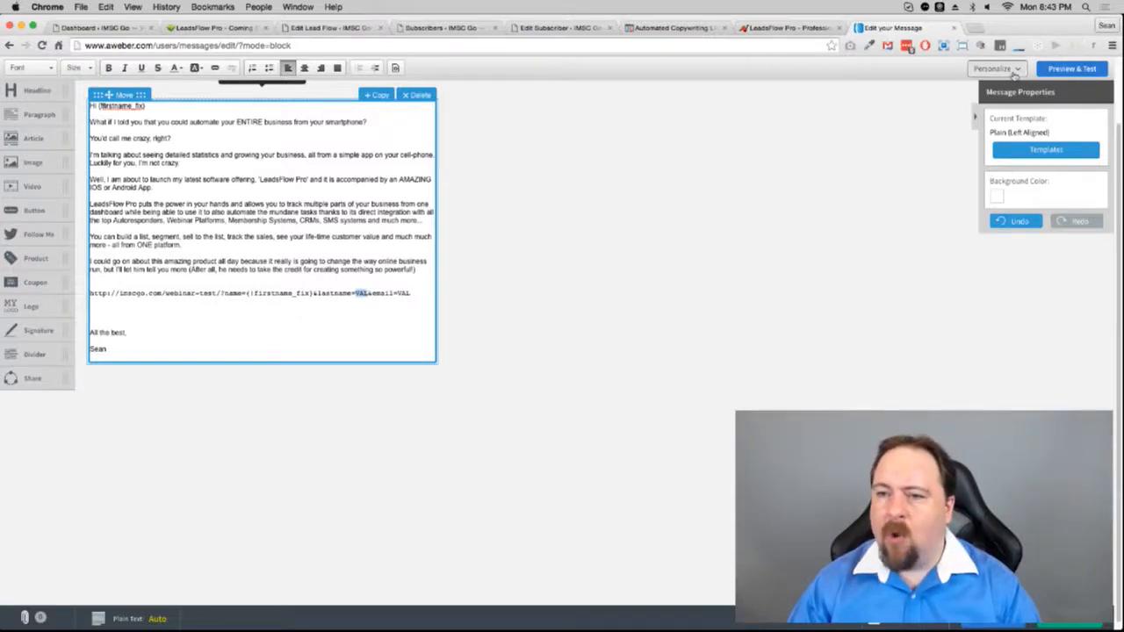
{"action": "left_click", "coordinate": [1014, 70]}
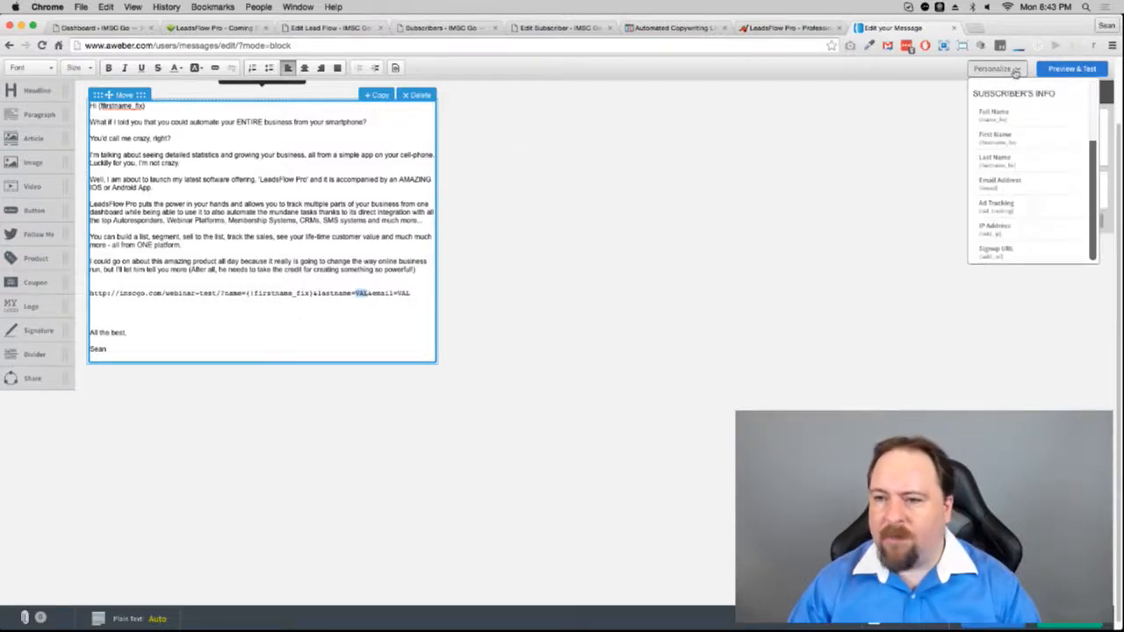
{"action": "left_click", "coordinate": [1022, 159]}
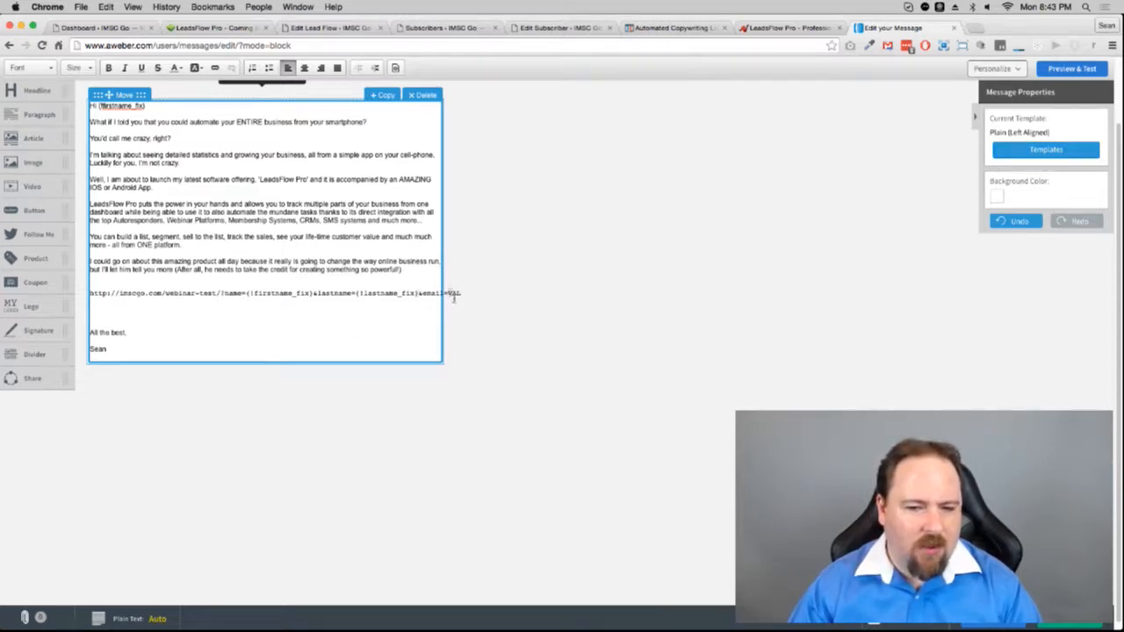
{"action": "double_click", "coordinate": [454, 293]}
{"action": "left_click", "coordinate": [1017, 69]}
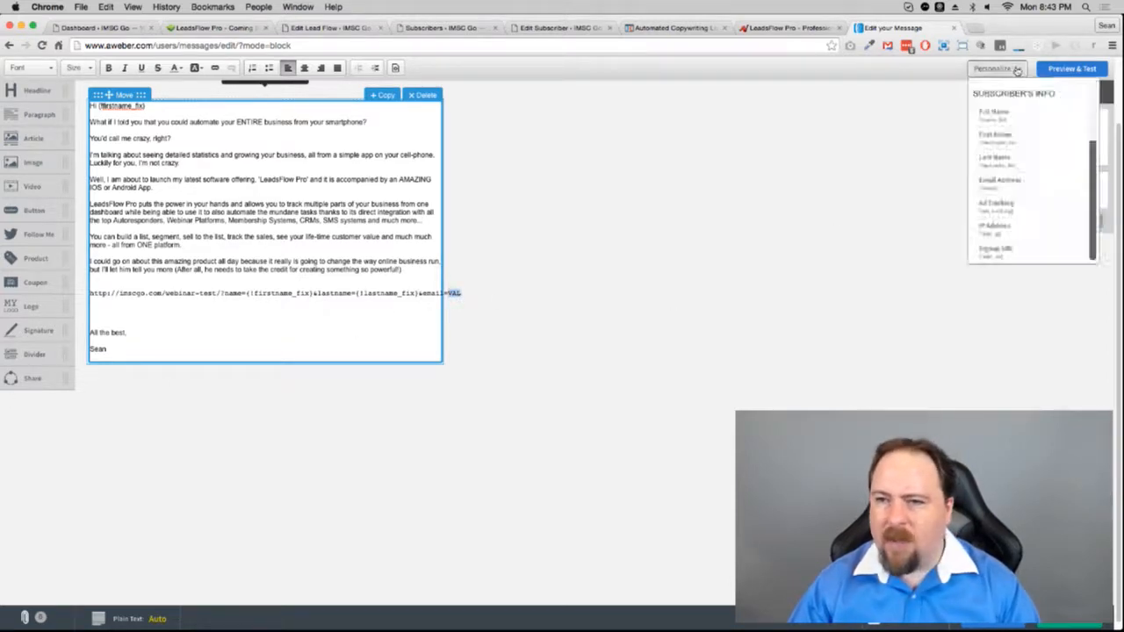
{"action": "left_click", "coordinate": [1001, 181]}
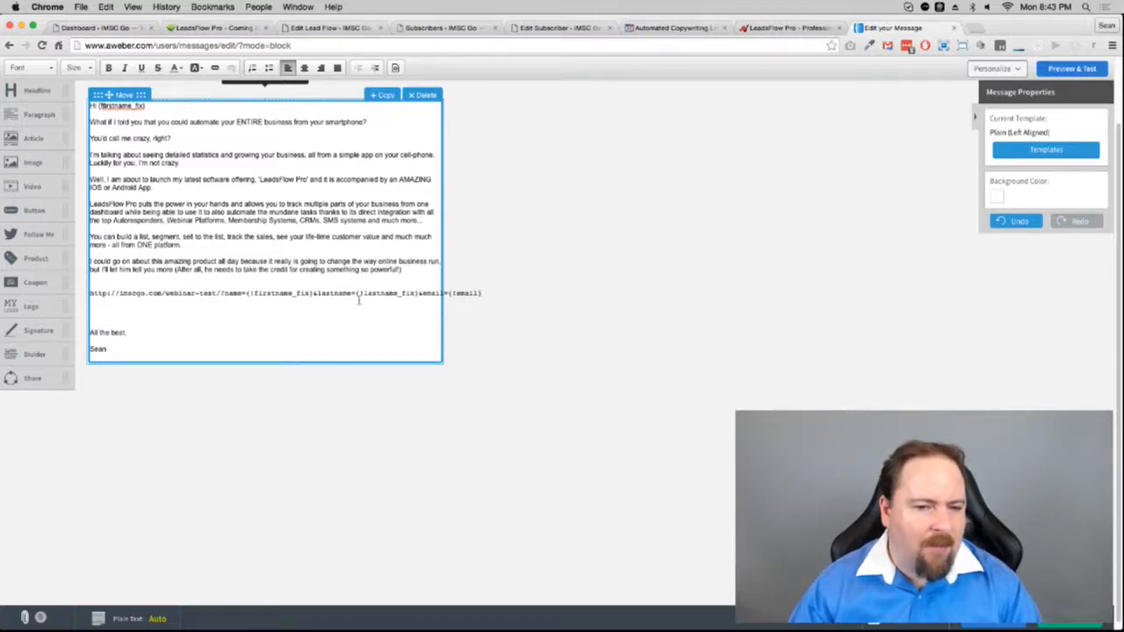
Step: Cut the URL line and replace it with the text 'Click here to go check it out now'
{"action": "triple_click", "coordinate": [121, 297]}
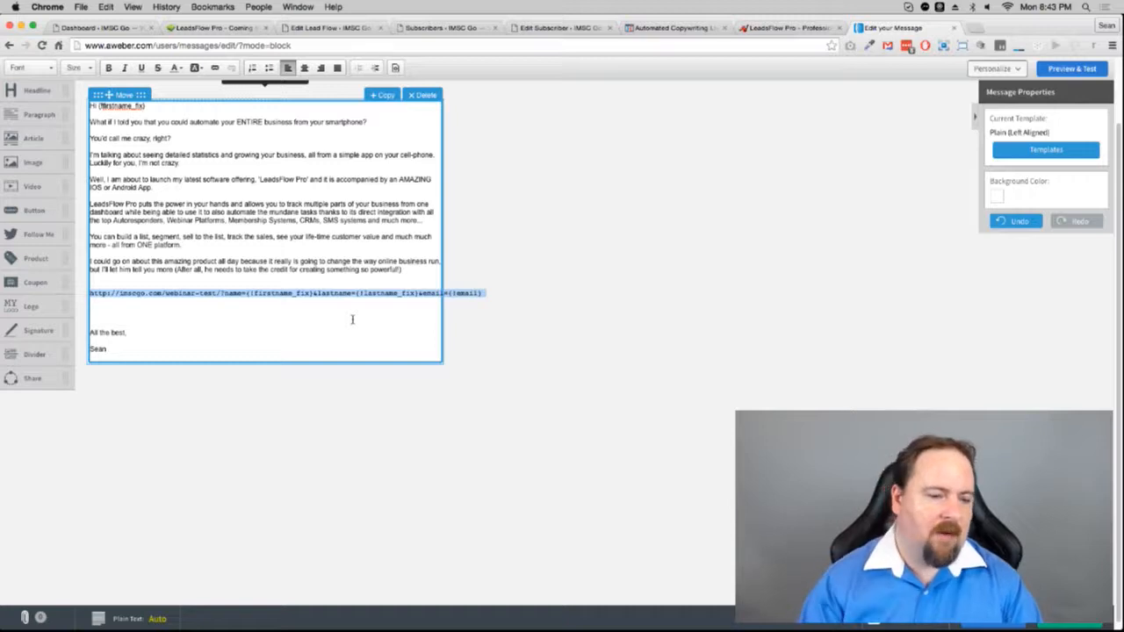
{"action": "key", "text": "super+x"}
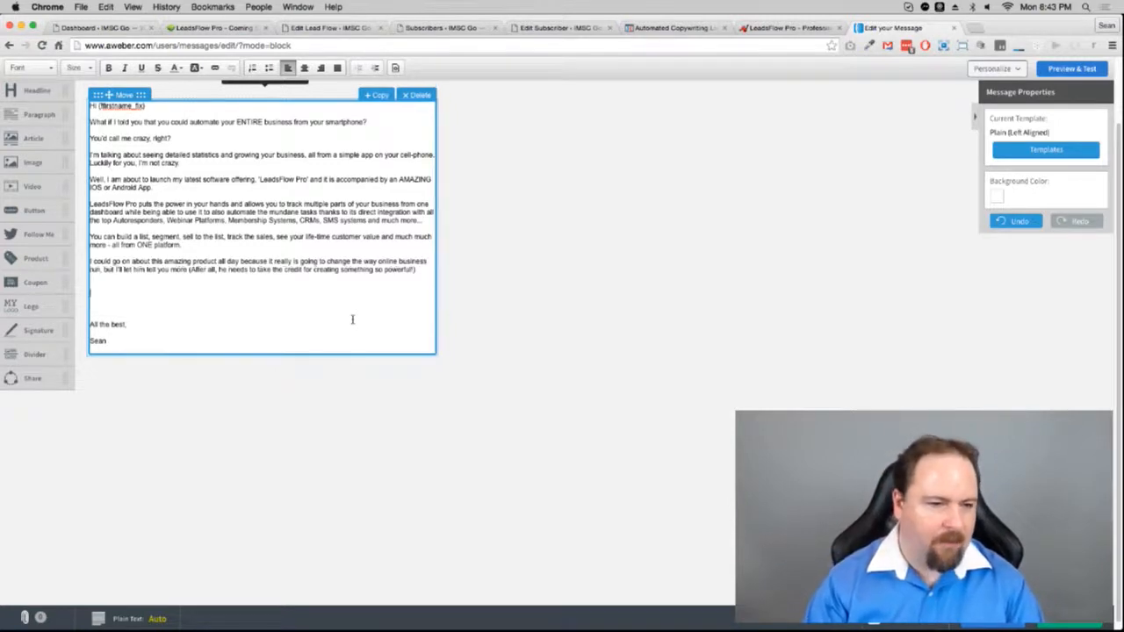
{"action": "type", "text": "Clic"}
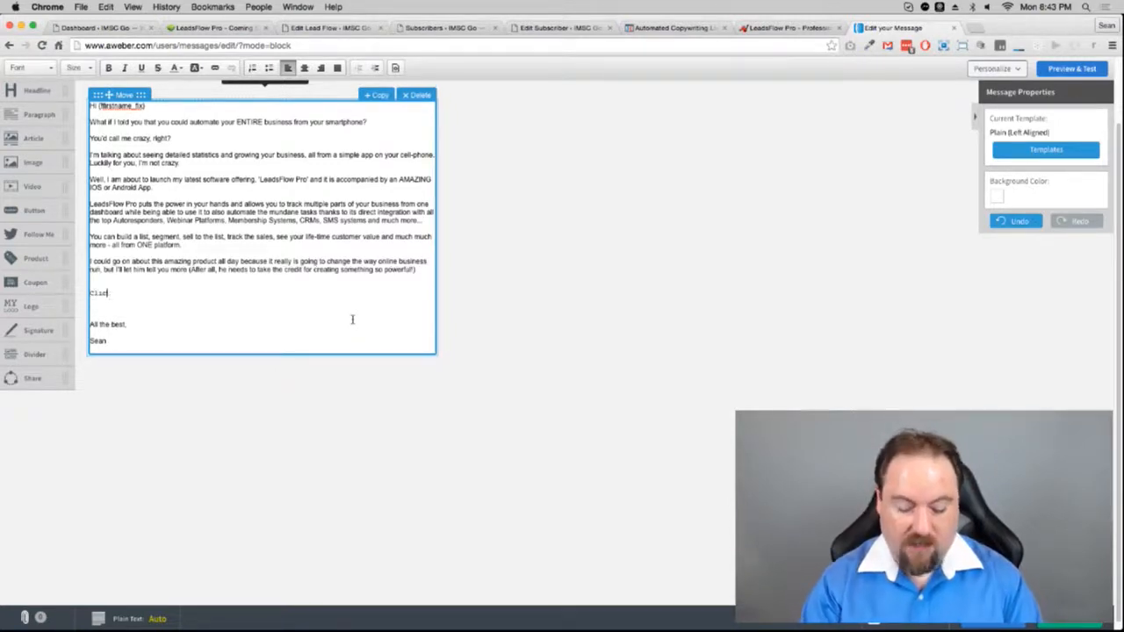
{"action": "type", "text": "k here to"}
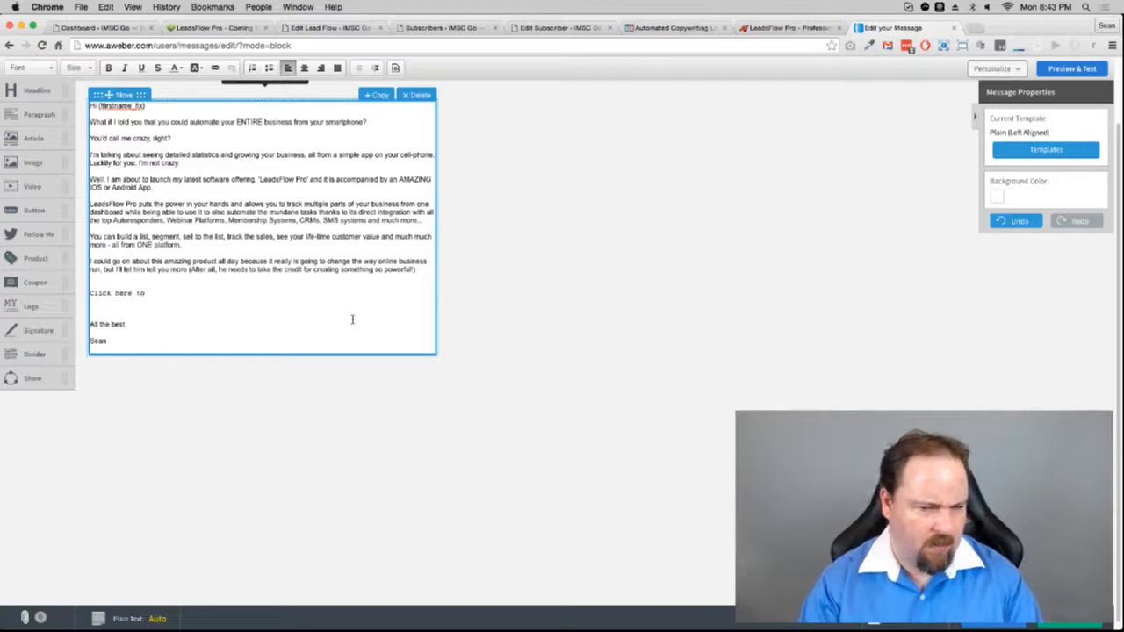
{"action": "type", "text": " go check "}
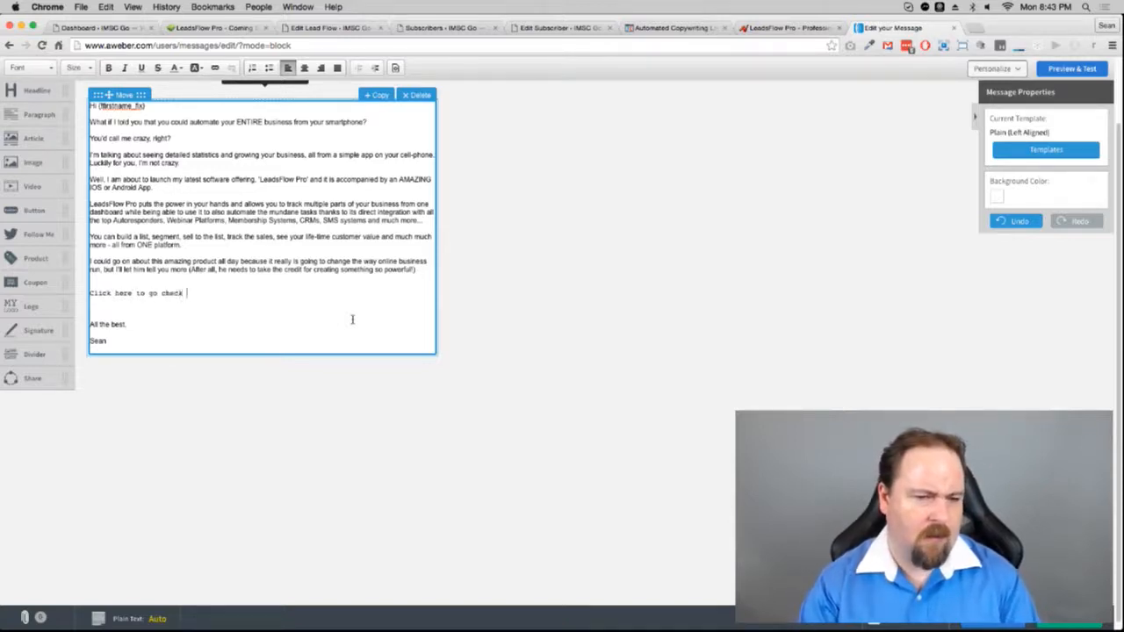
{"action": "type", "text": "it out now"}
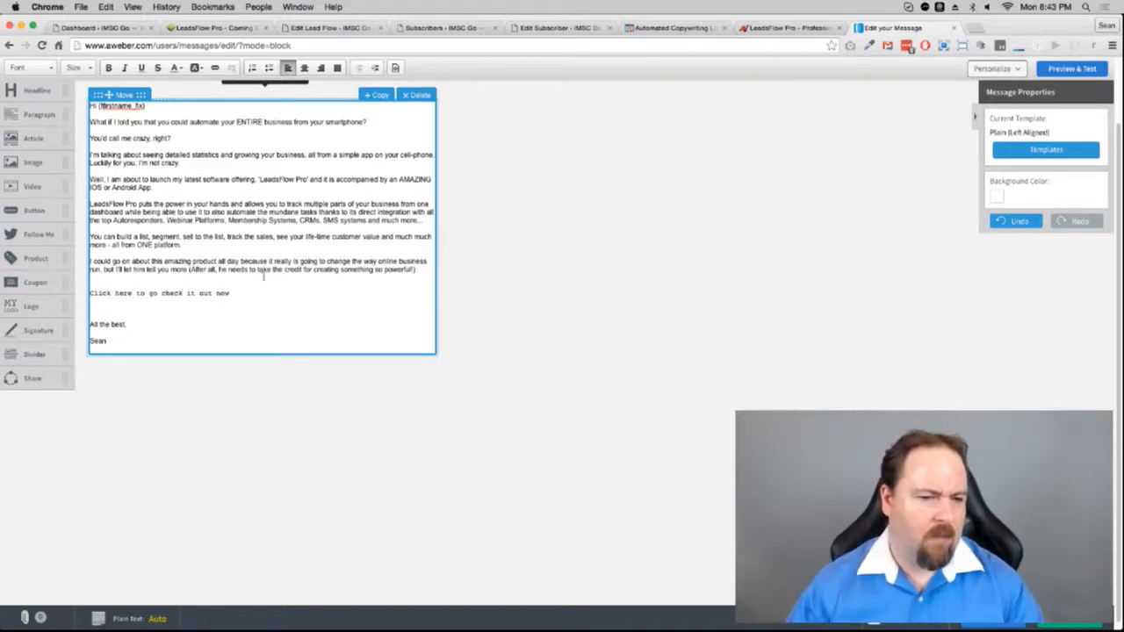
{"action": "left_click_drag", "start_coordinate": [247, 299], "coordinate": [86, 302]}
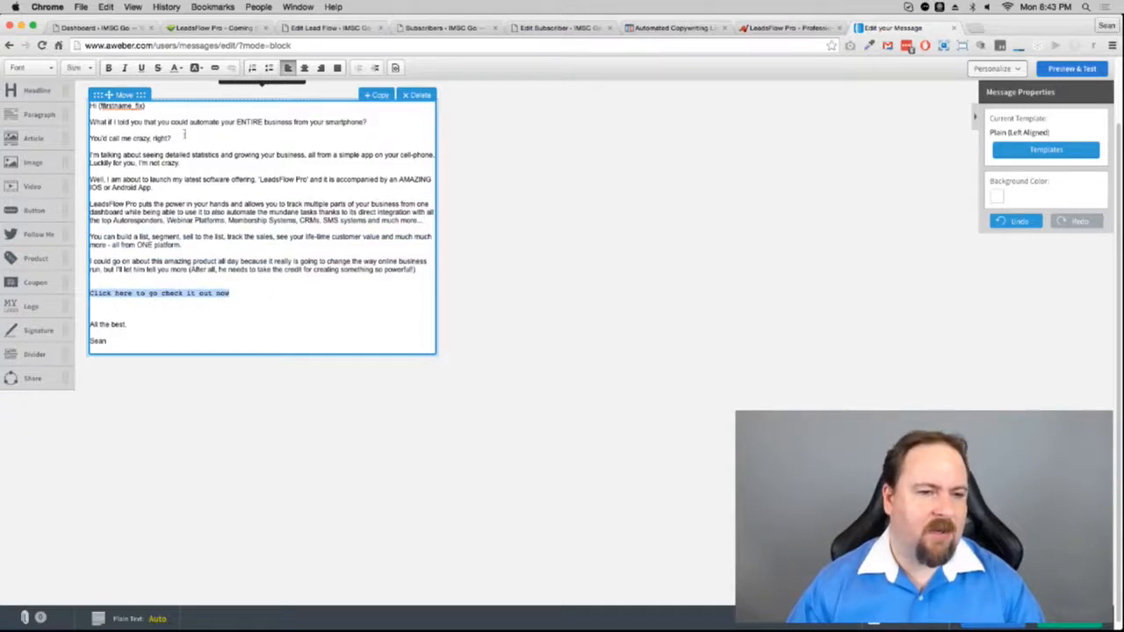
{"action": "scroll", "coordinate": [193, 133], "scroll_direction": "up", "scroll_amount": 2}
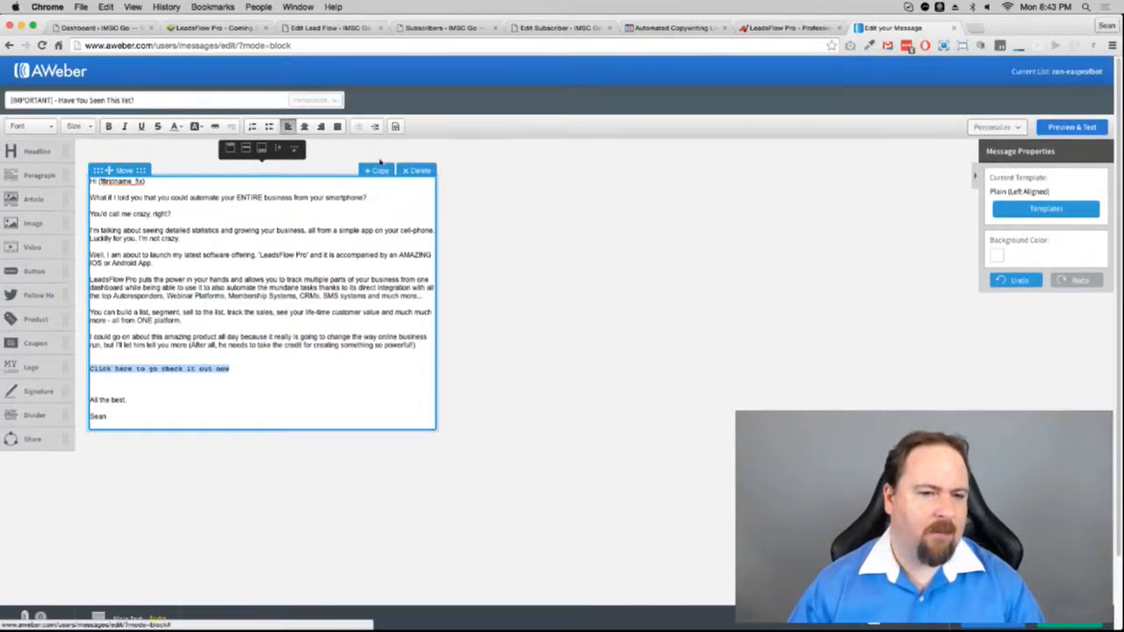
{"action": "left_click", "coordinate": [214, 126]}
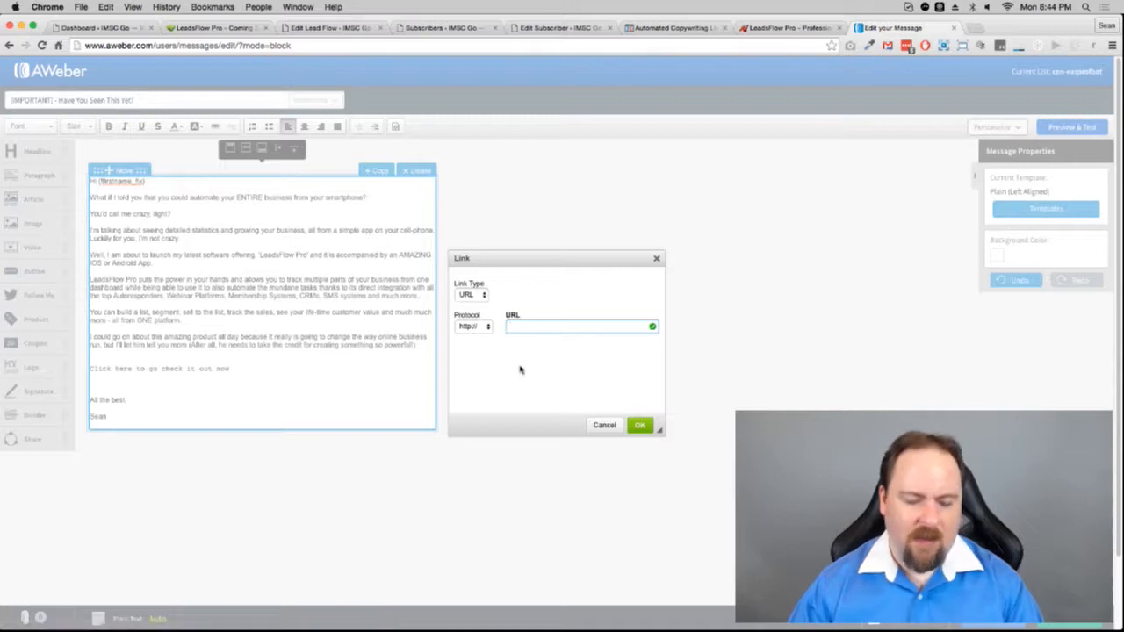
{"action": "key", "text": "super+v"}
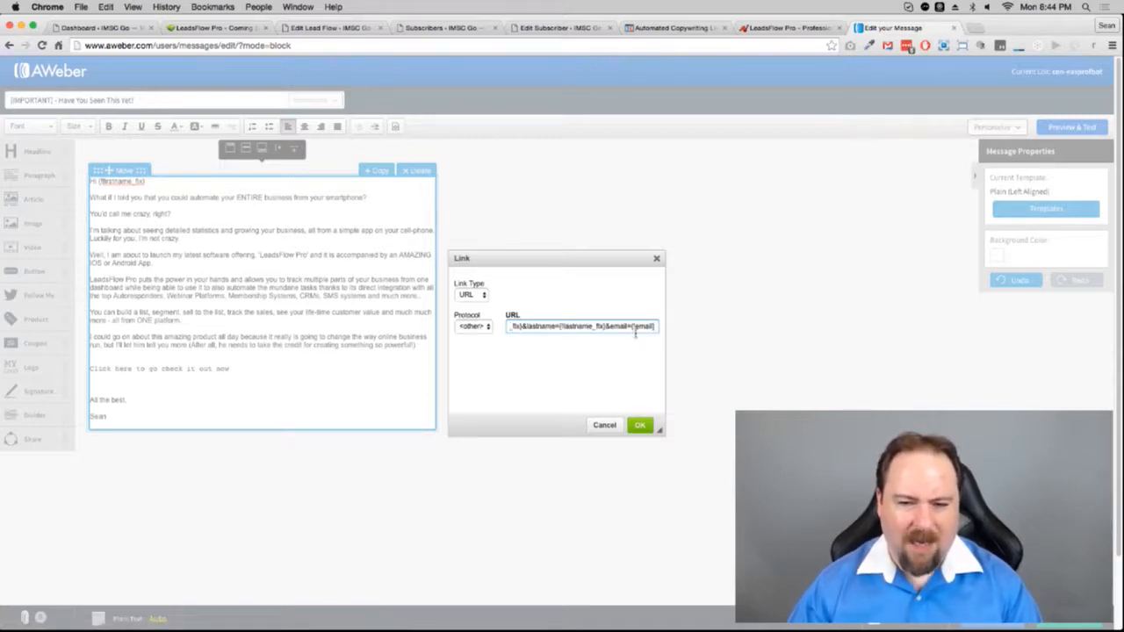
{"action": "left_click", "coordinate": [472, 326]}
{"action": "left_click", "coordinate": [473, 287]}
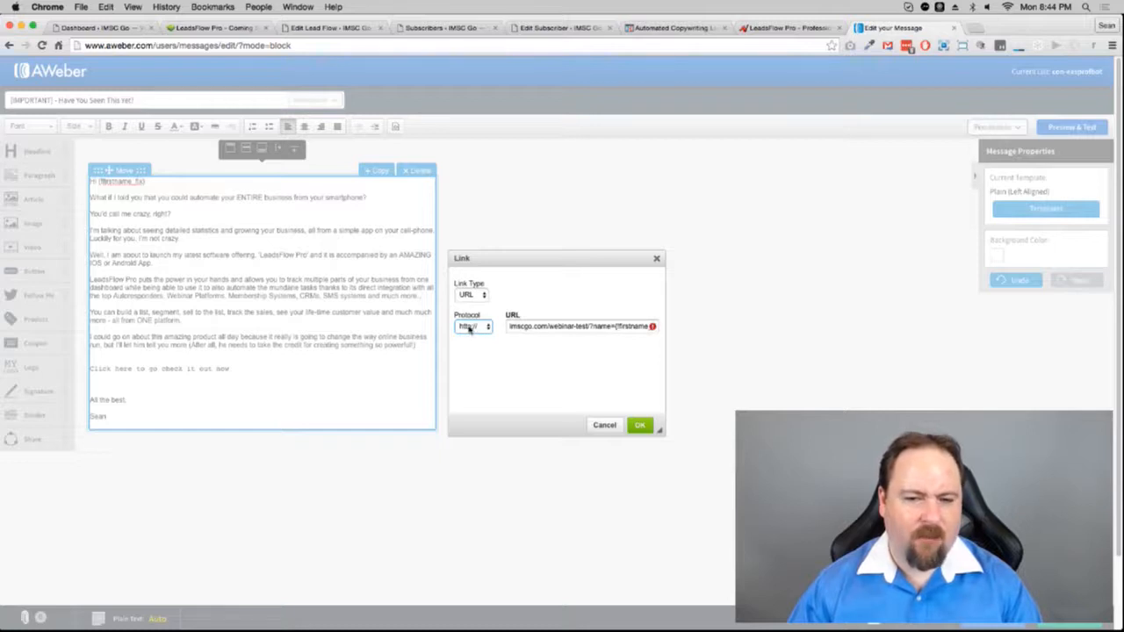
{"action": "left_click_drag", "start_coordinate": [558, 327], "coordinate": [499, 332]}
{"action": "left_click", "coordinate": [562, 330]}
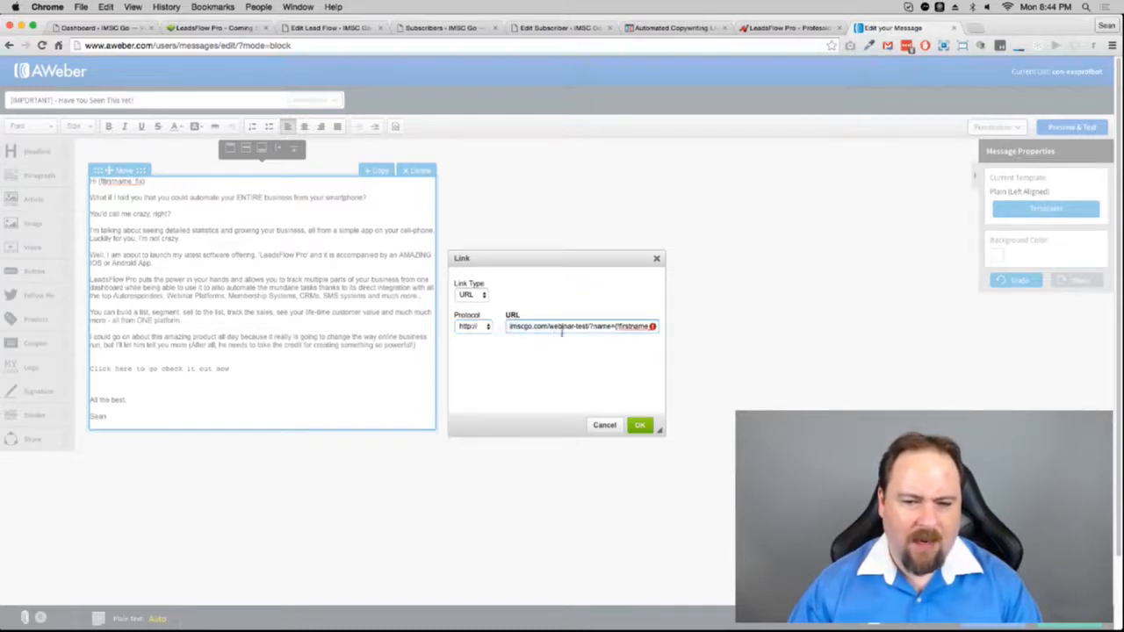
{"action": "type", "text": "core/"}
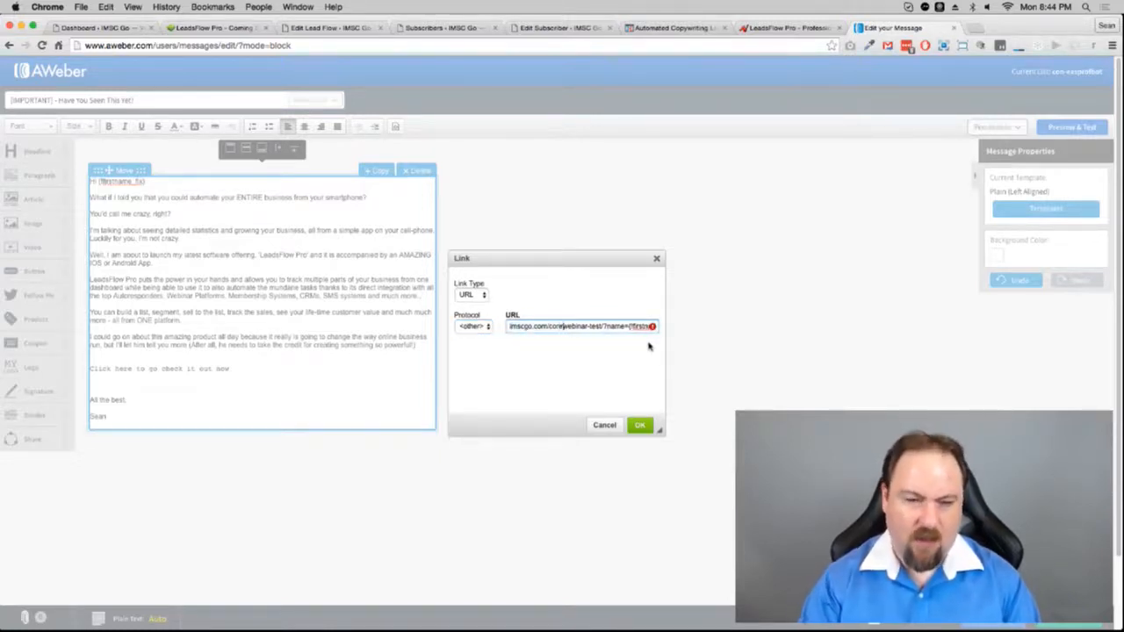
{"action": "type", "text": "flow/"}
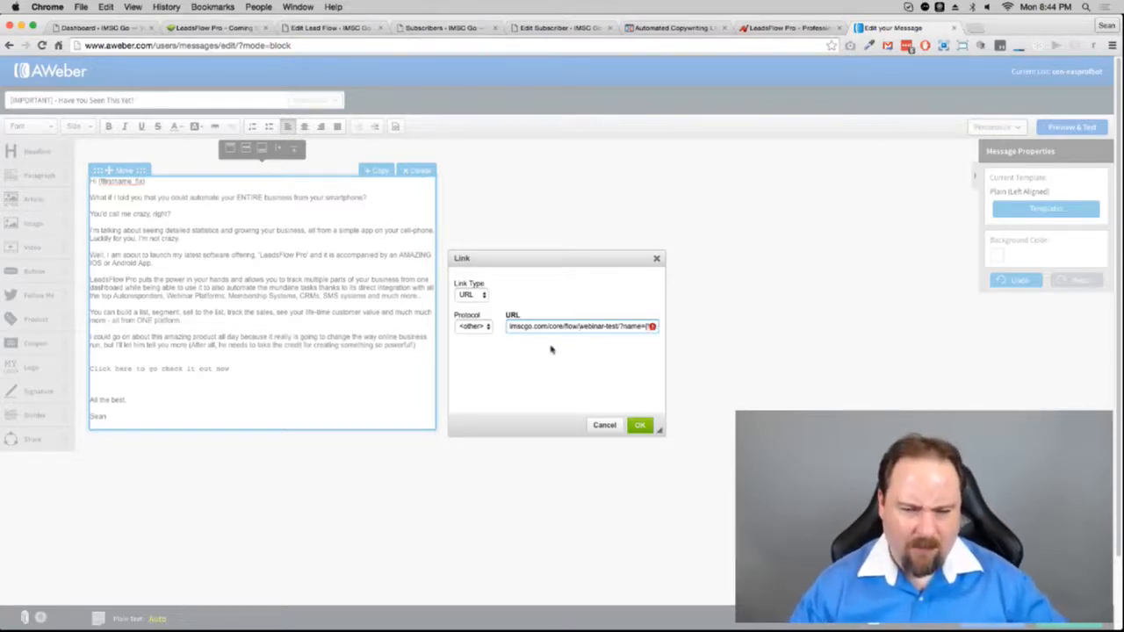
{"action": "left_click", "coordinate": [472, 326]}
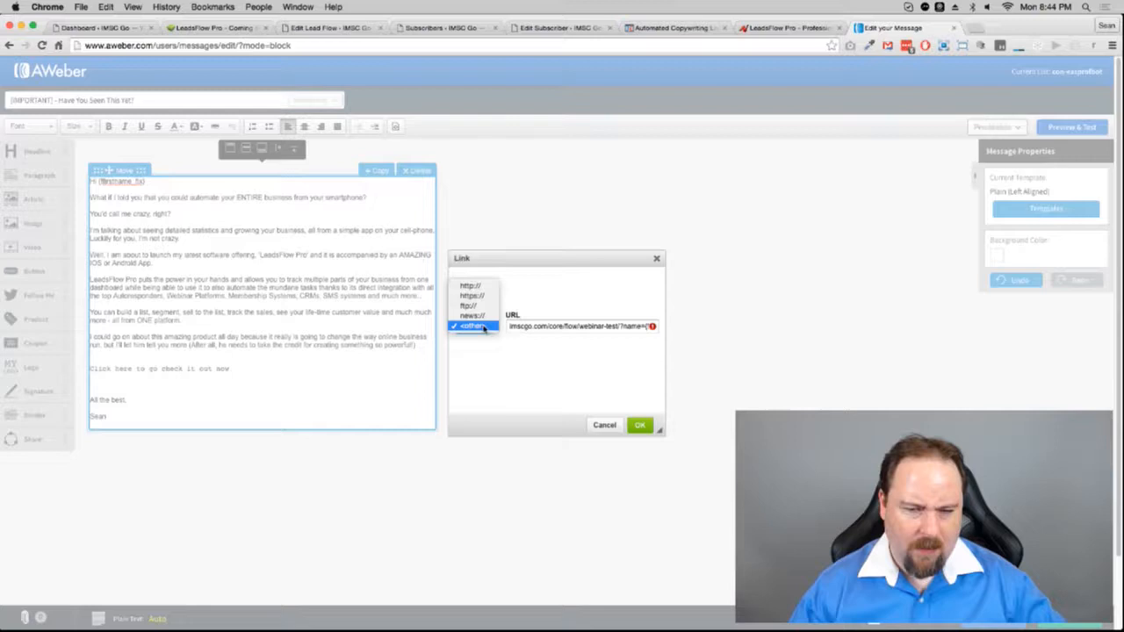
{"action": "left_click", "coordinate": [470, 283]}
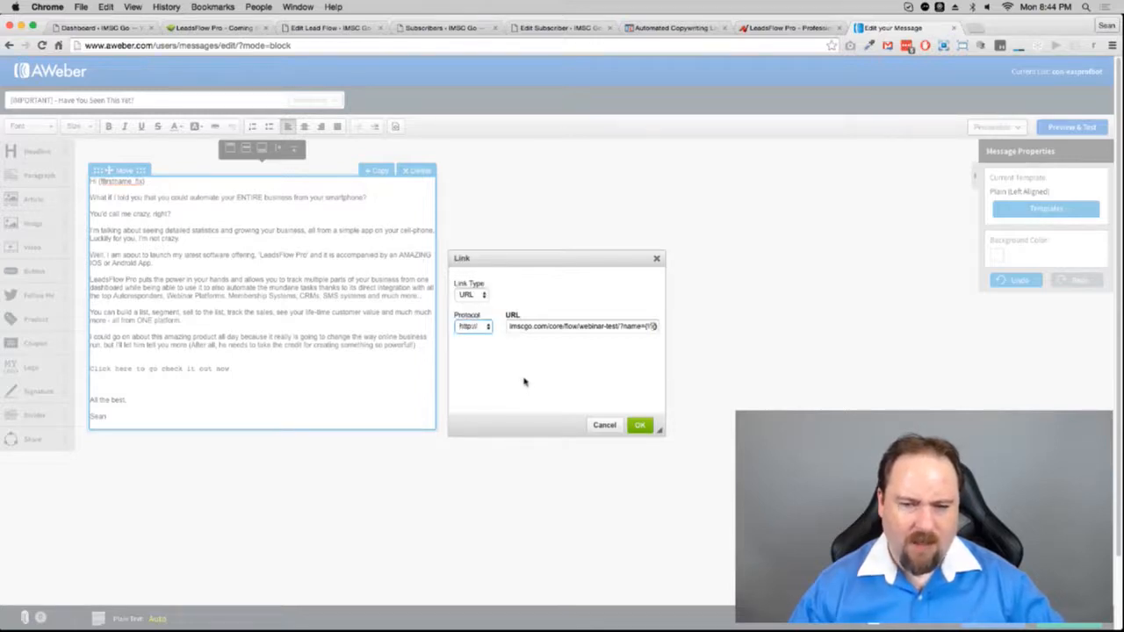
{"action": "key", "text": "Tab"}
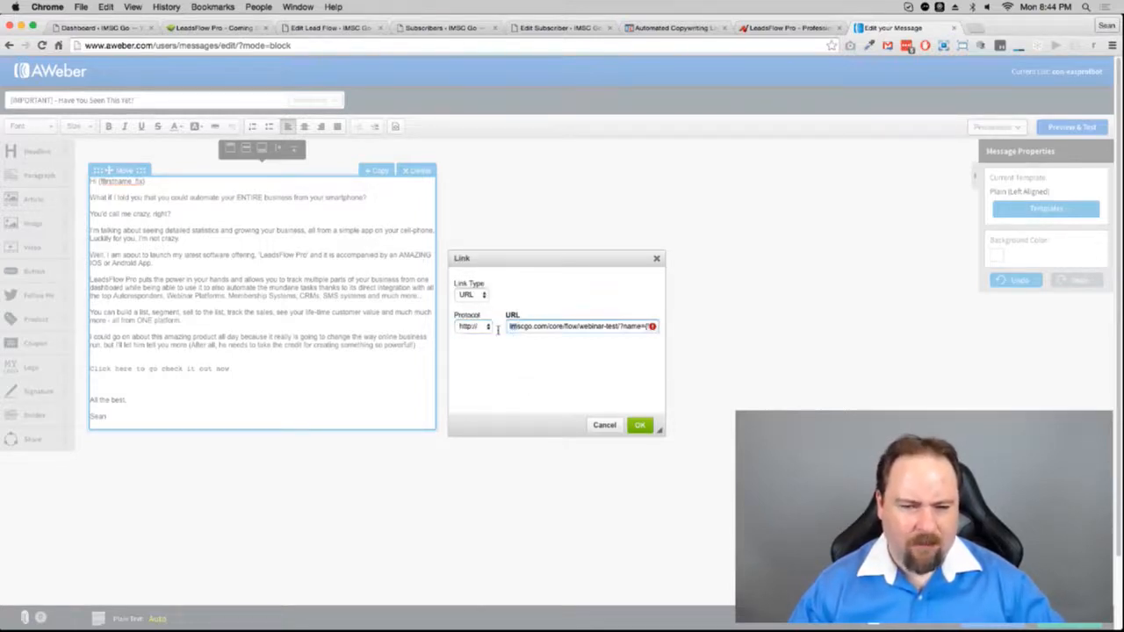
{"action": "left_click", "coordinate": [537, 327]}
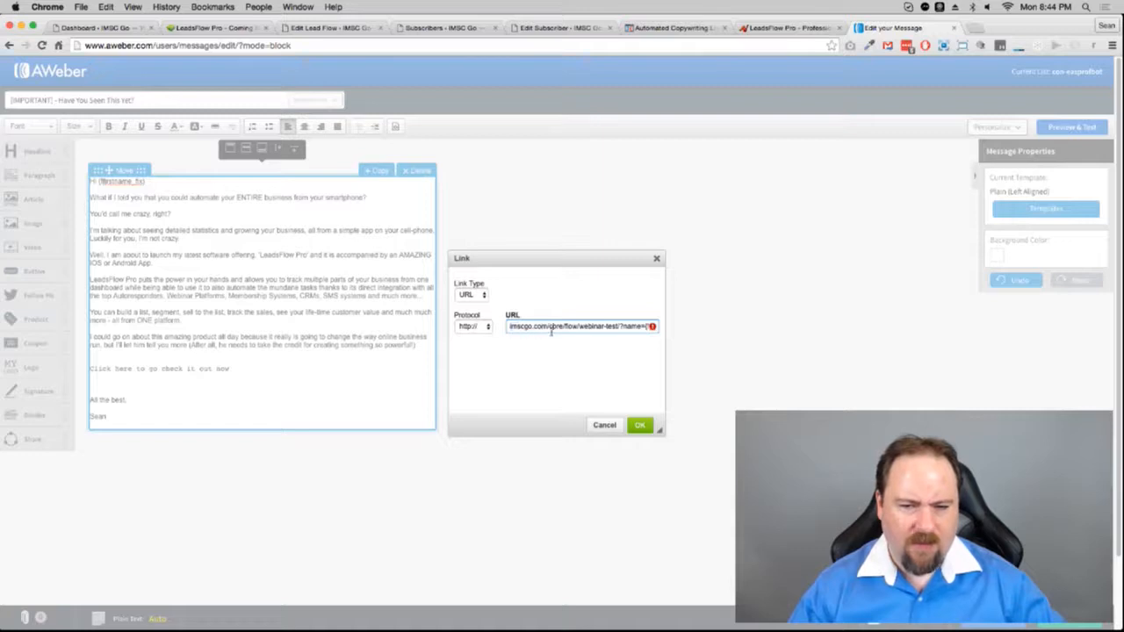
{"action": "left_click_drag", "start_coordinate": [552, 328], "coordinate": [659, 328]}
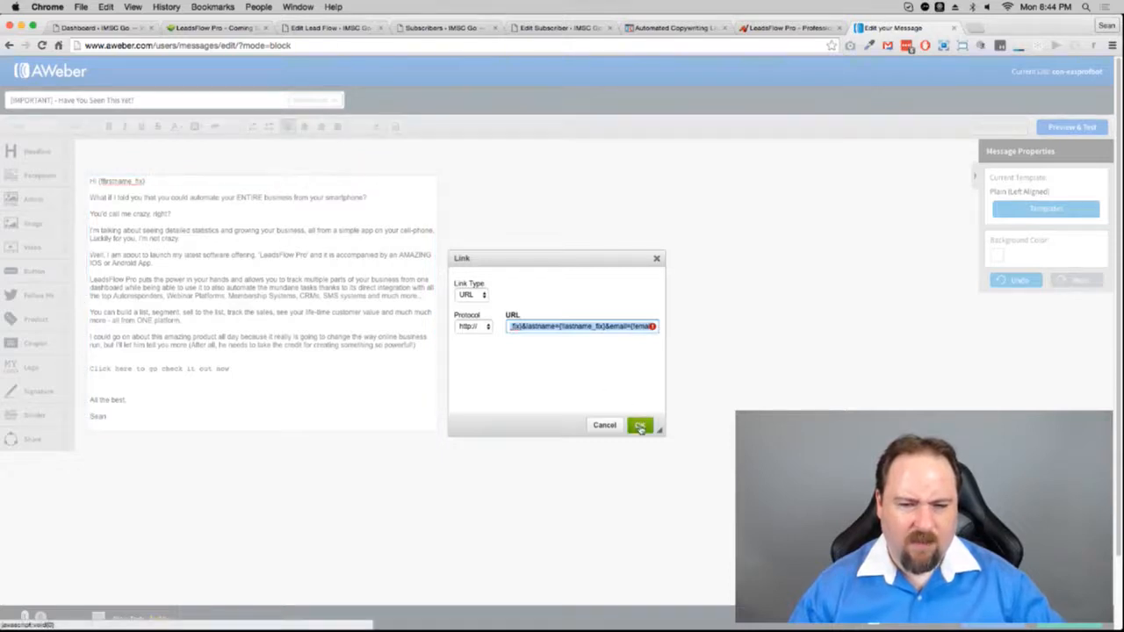
{"action": "left_click", "coordinate": [639, 426]}
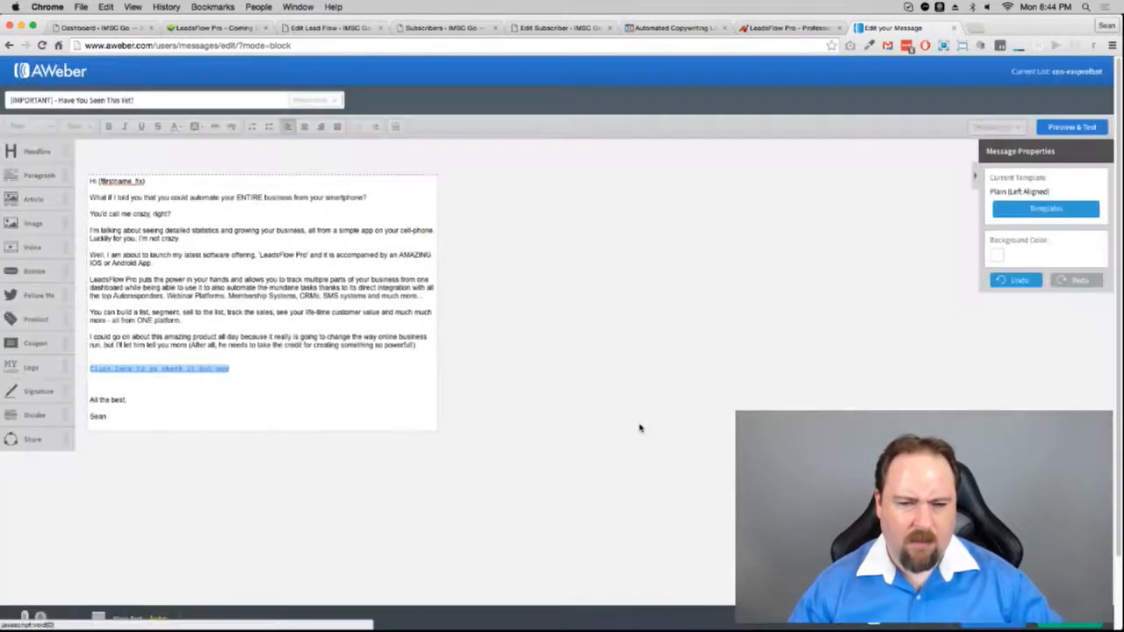
{"action": "left_click", "coordinate": [287, 381]}
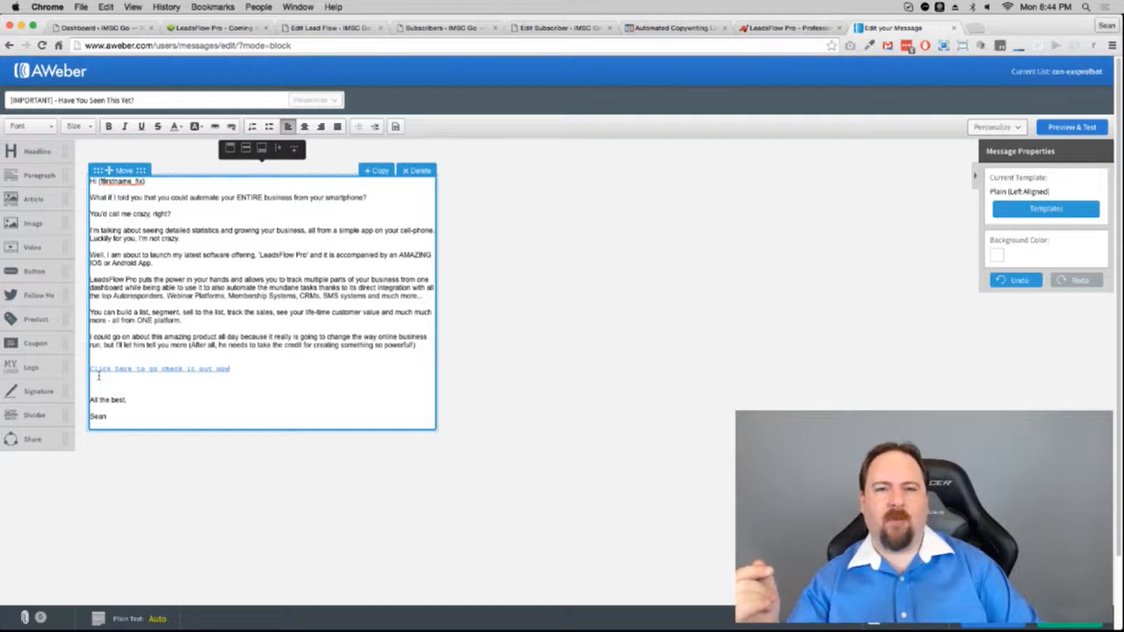
Step: Return to the Webinar Test flow editor, copy its Sample Flow URL, and dismiss the Facebook notification
{"action": "left_click", "coordinate": [213, 27]}
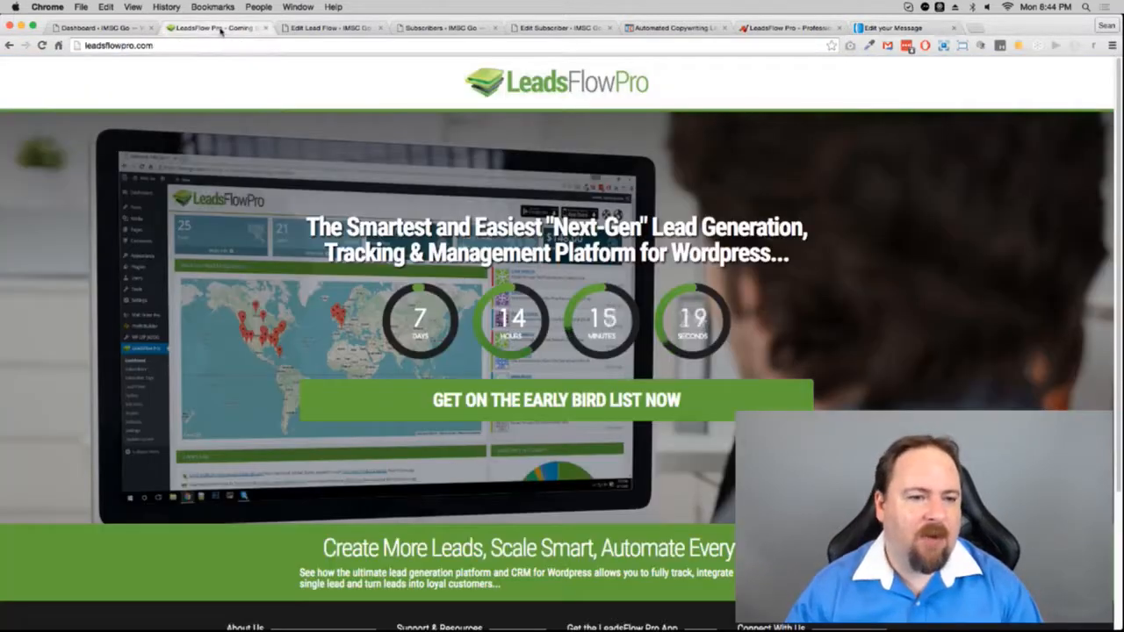
{"action": "left_click", "coordinate": [333, 28]}
{"action": "left_click", "coordinate": [580, 384]}
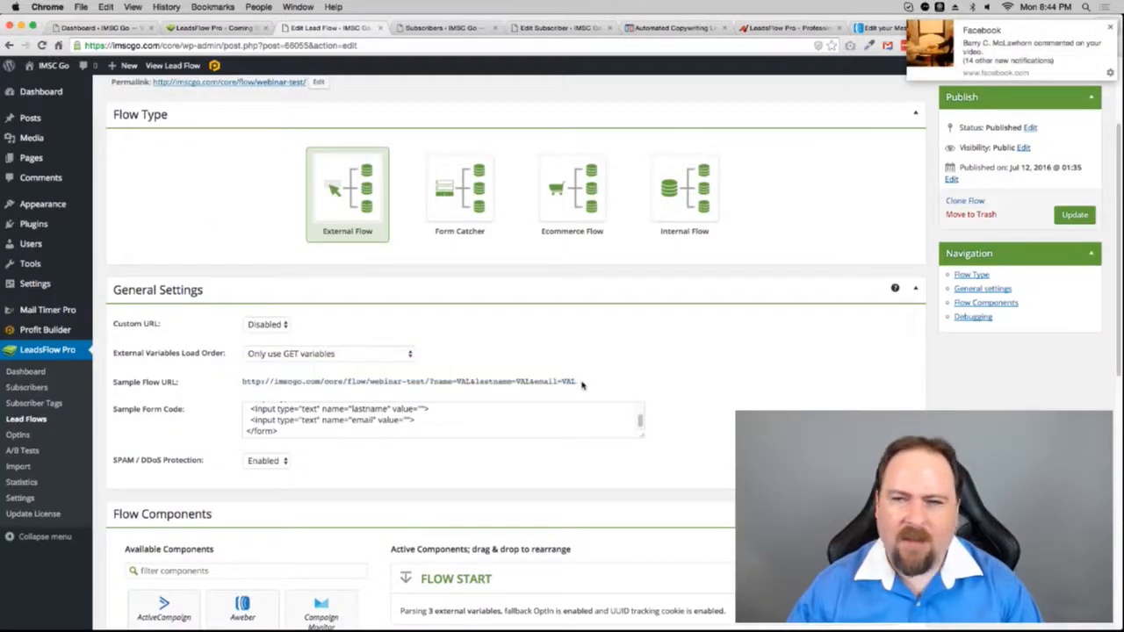
{"action": "left_click_drag", "start_coordinate": [584, 384], "coordinate": [242, 391]}
{"action": "key", "text": "super+c"}
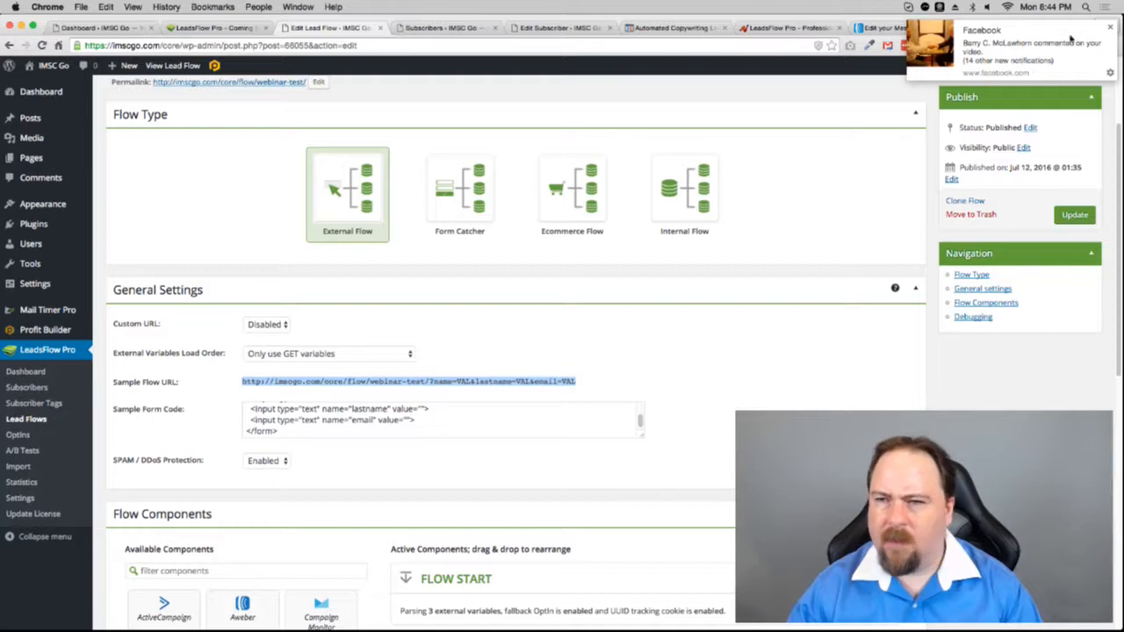
{"action": "left_click", "coordinate": [1110, 28]}
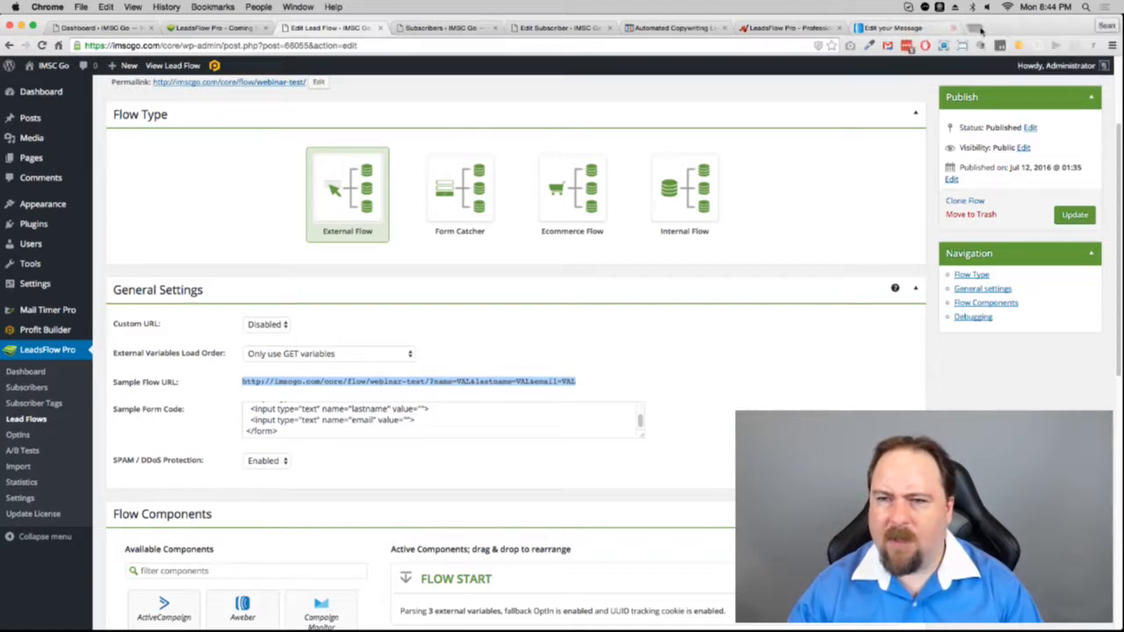
{"action": "left_click", "coordinate": [979, 29]}
Step: Paste the flow URL, replace each VAL with a test first name, last name and email, and load it
{"action": "key", "text": "super+v"}
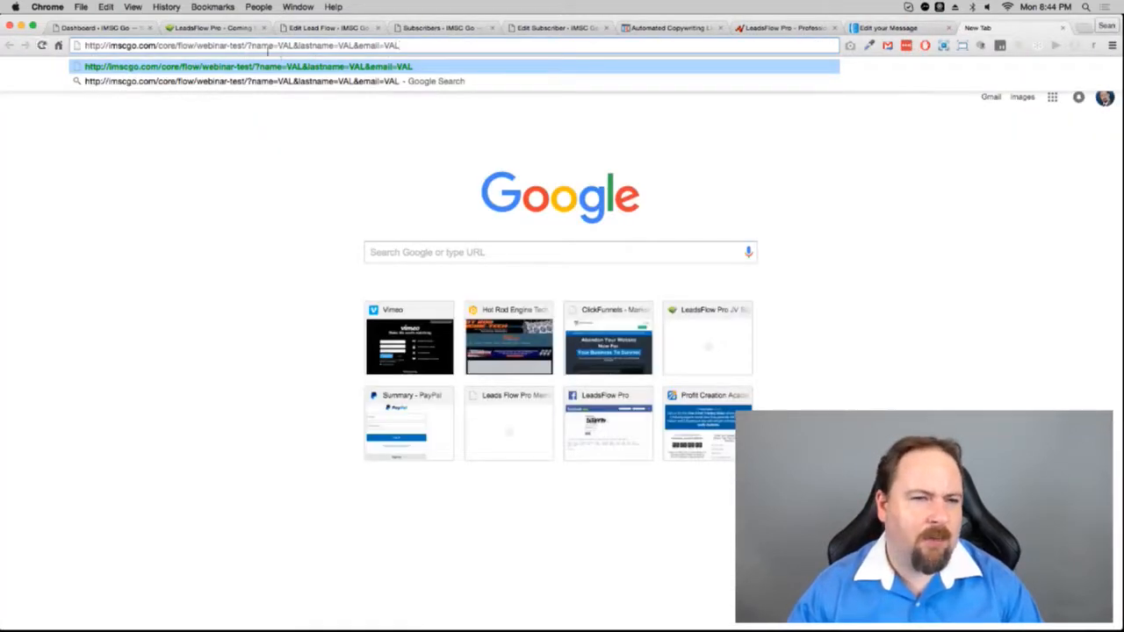
{"action": "double_click", "coordinate": [285, 45]}
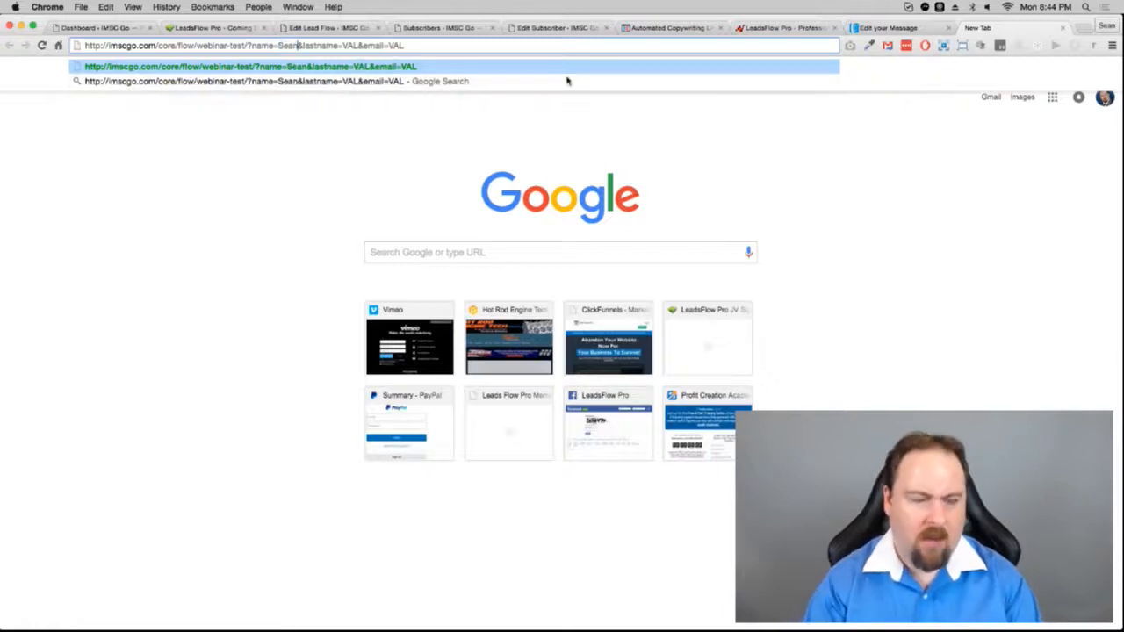
{"action": "double_click", "coordinate": [350, 46]}
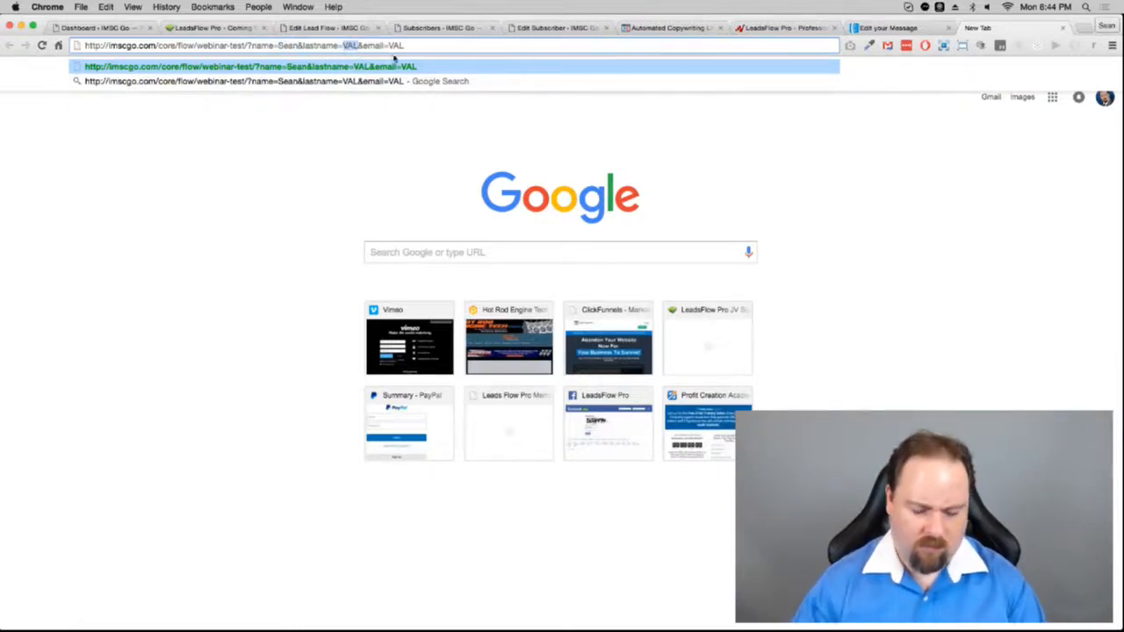
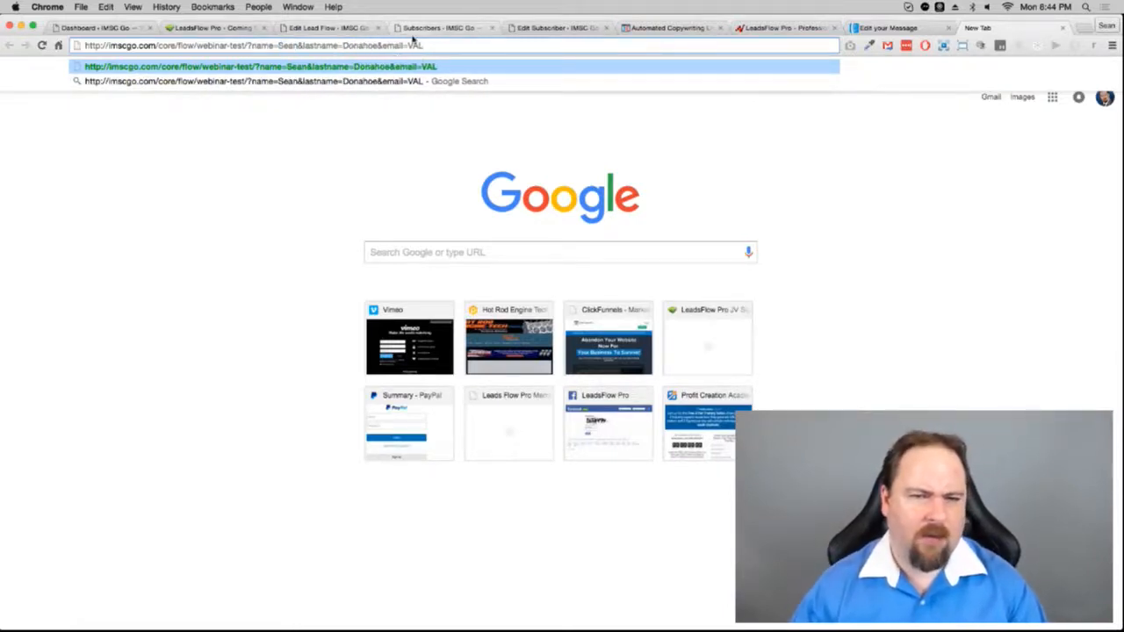
{"action": "double_click", "coordinate": [414, 46]}
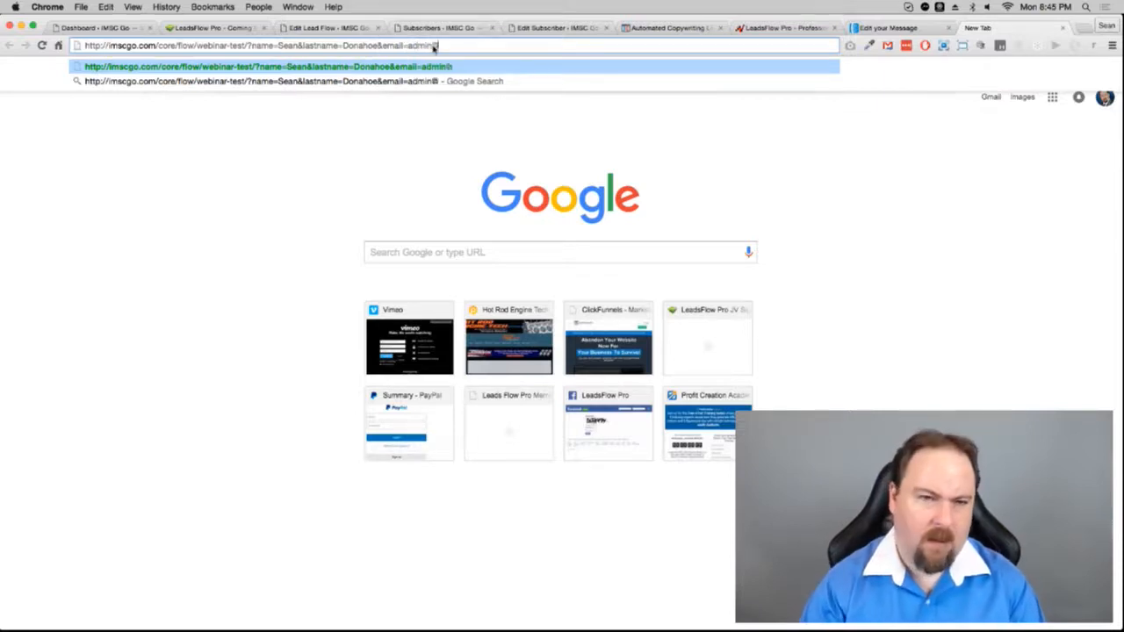
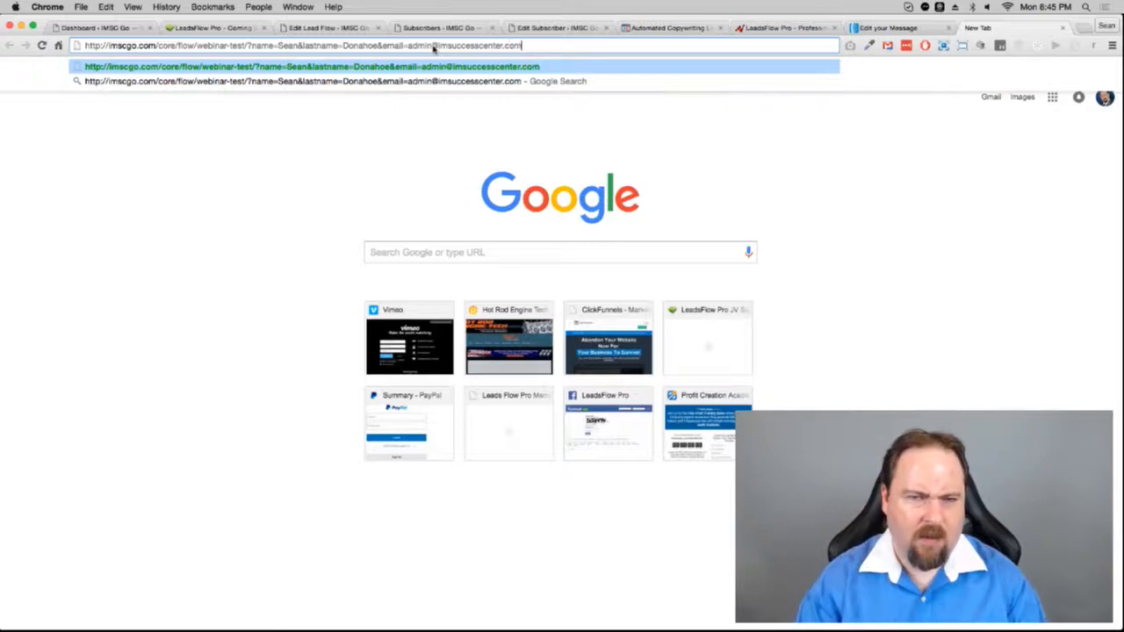
{"action": "key", "text": "Return"}
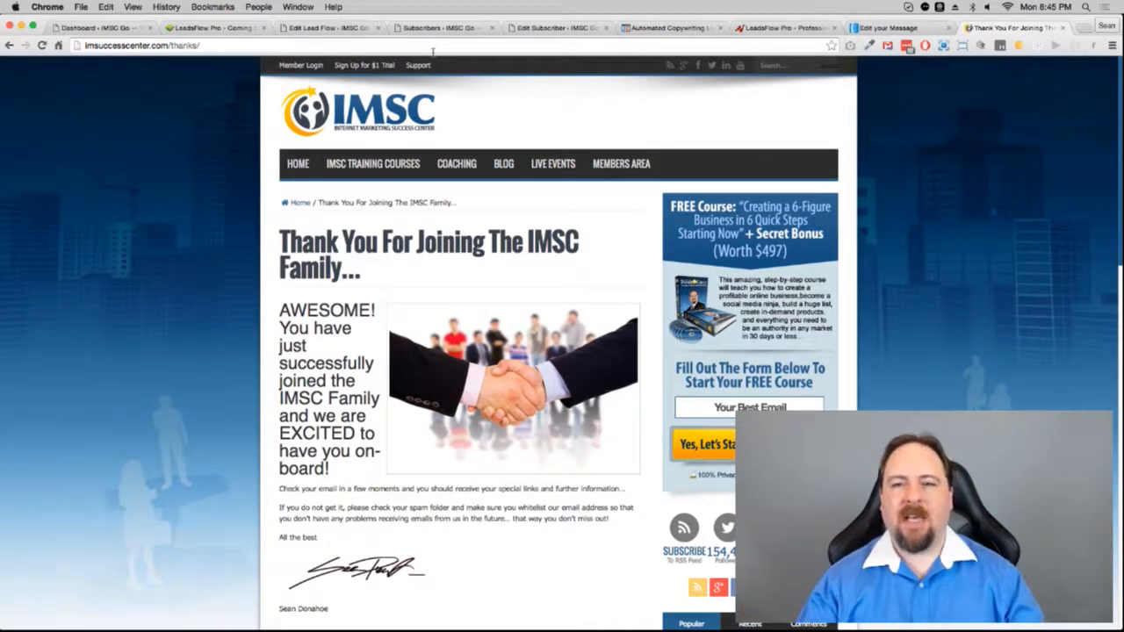
{"action": "left_click", "coordinate": [117, 28]}
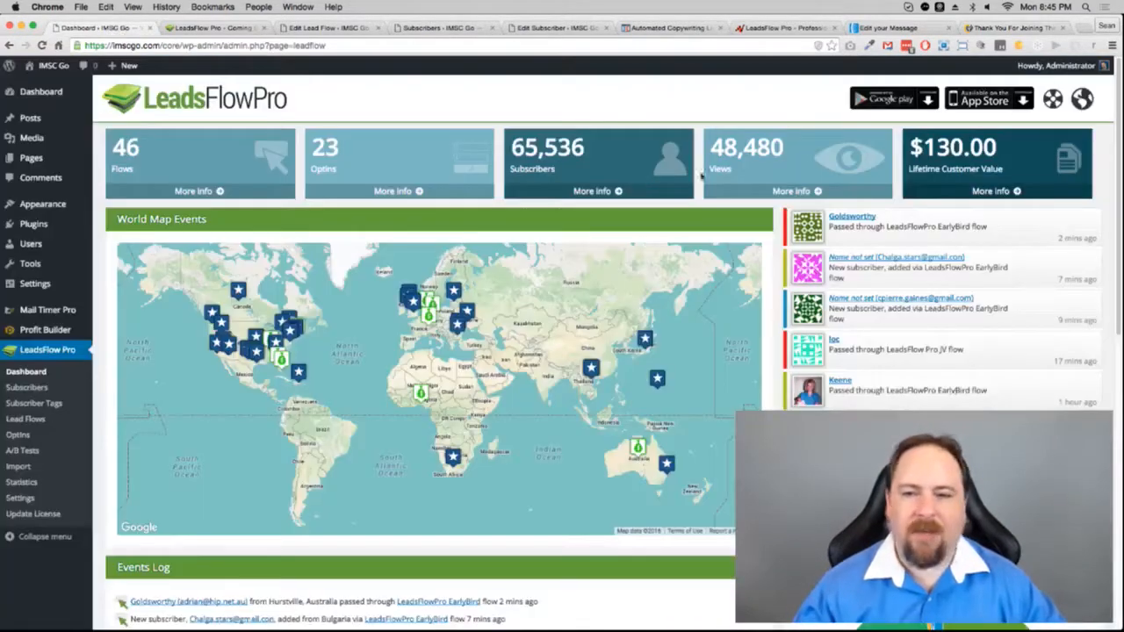
Step: Reload the dashboard, check the events log and world map, then open the newest Webinar Test subscriber
{"action": "left_click", "coordinate": [41, 45]}
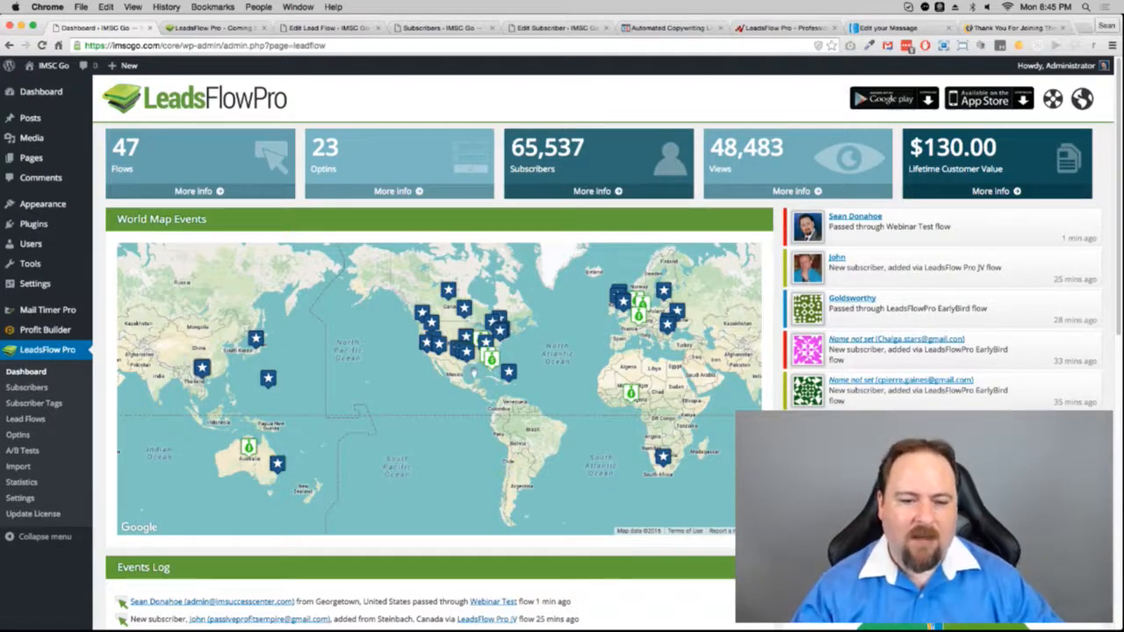
{"action": "scroll", "coordinate": [442, 381], "scroll_direction": "up", "scroll_amount": 1}
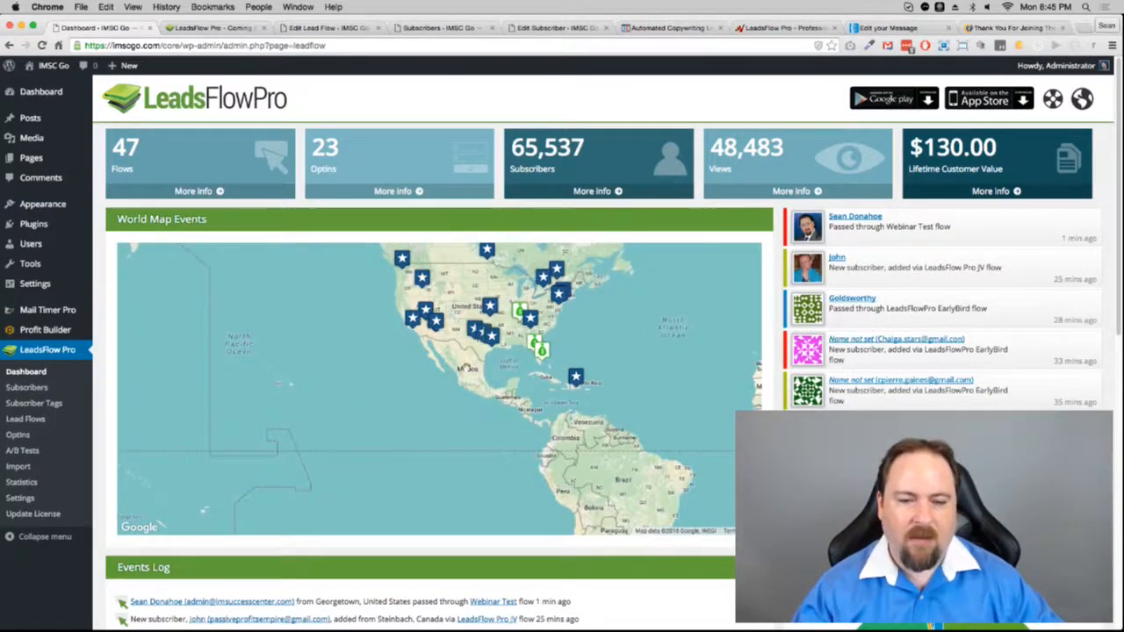
{"action": "left_click_drag", "start_coordinate": [466, 367], "coordinate": [317, 419]}
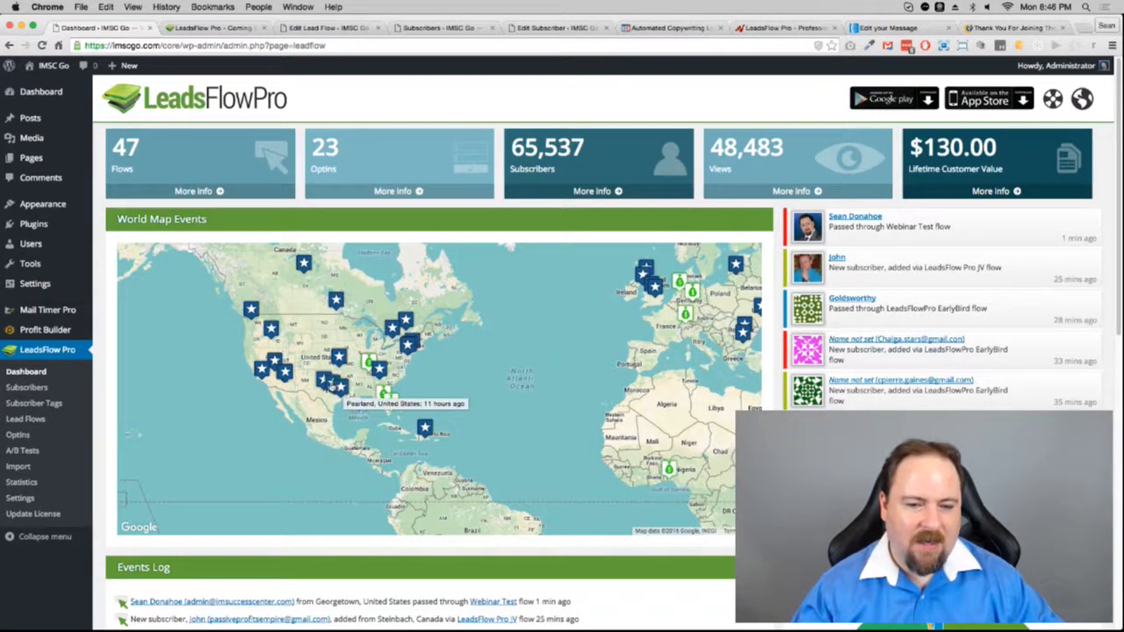
{"action": "mouse_move", "coordinate": [333, 387]}
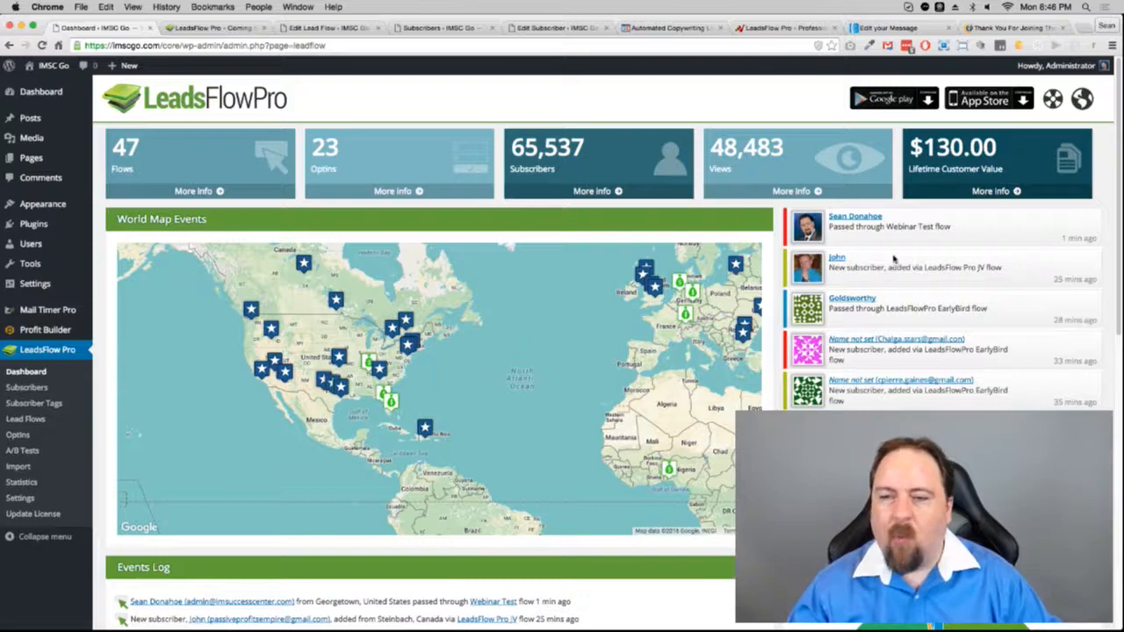
{"action": "scroll", "coordinate": [613, 366], "scroll_direction": "down", "scroll_amount": 2}
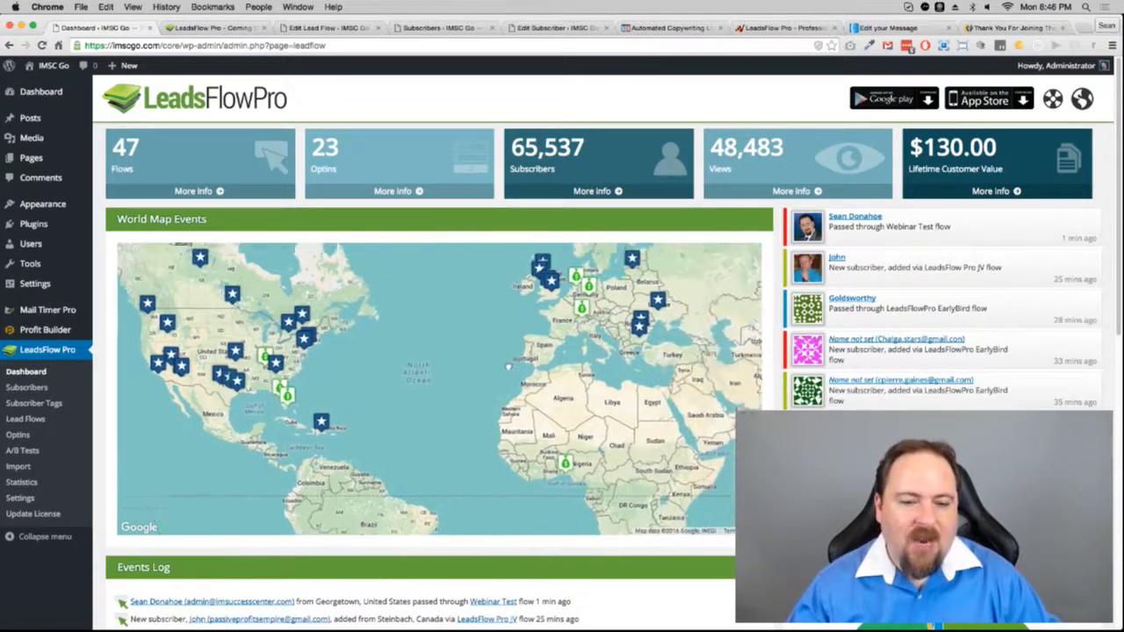
{"action": "left_click_drag", "start_coordinate": [464, 369], "coordinate": [434, 373]}
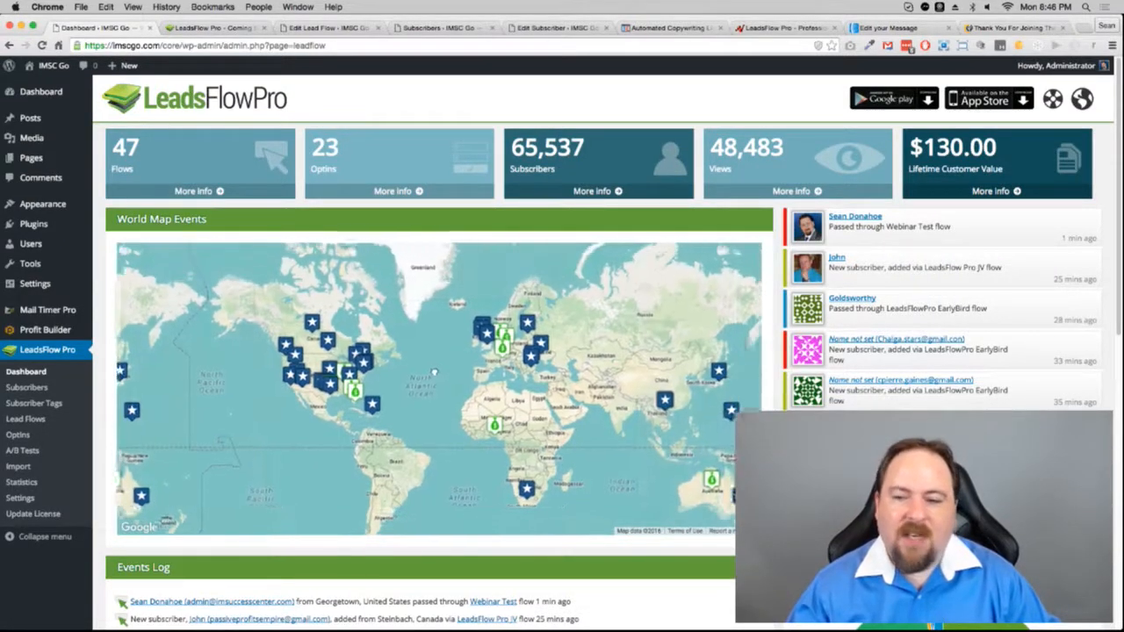
{"action": "left_click", "coordinate": [855, 219]}
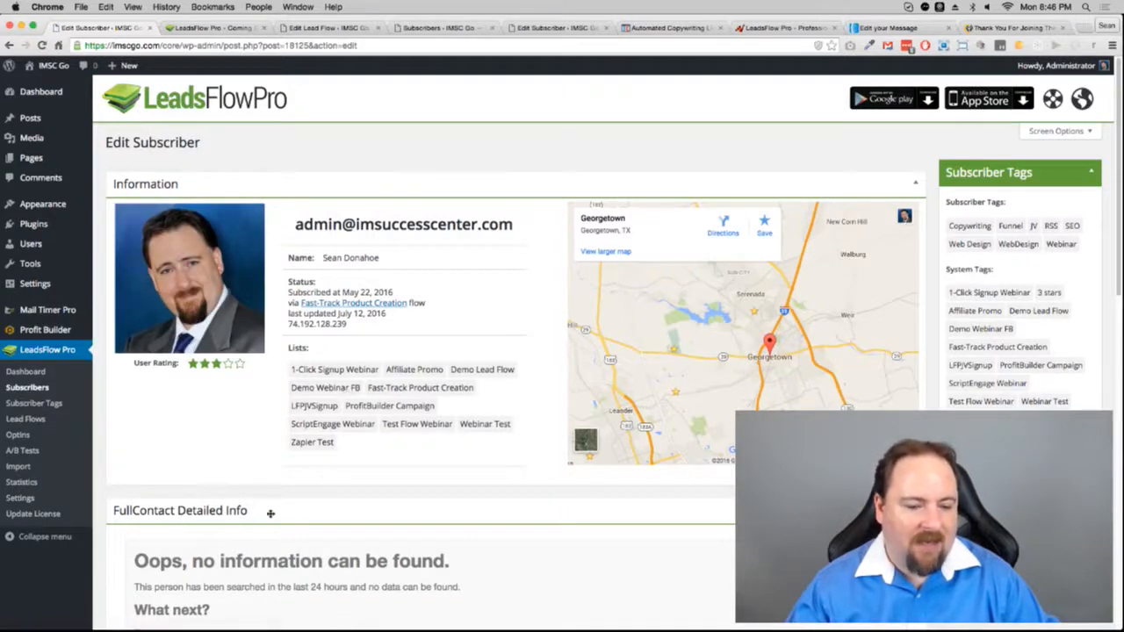
Step: Check the subscriber's Events history, including the Webinar Test flow, then return to the 65,533-lead Subscribers list
{"action": "left_click_drag", "start_coordinate": [144, 571], "coordinate": [329, 607]}
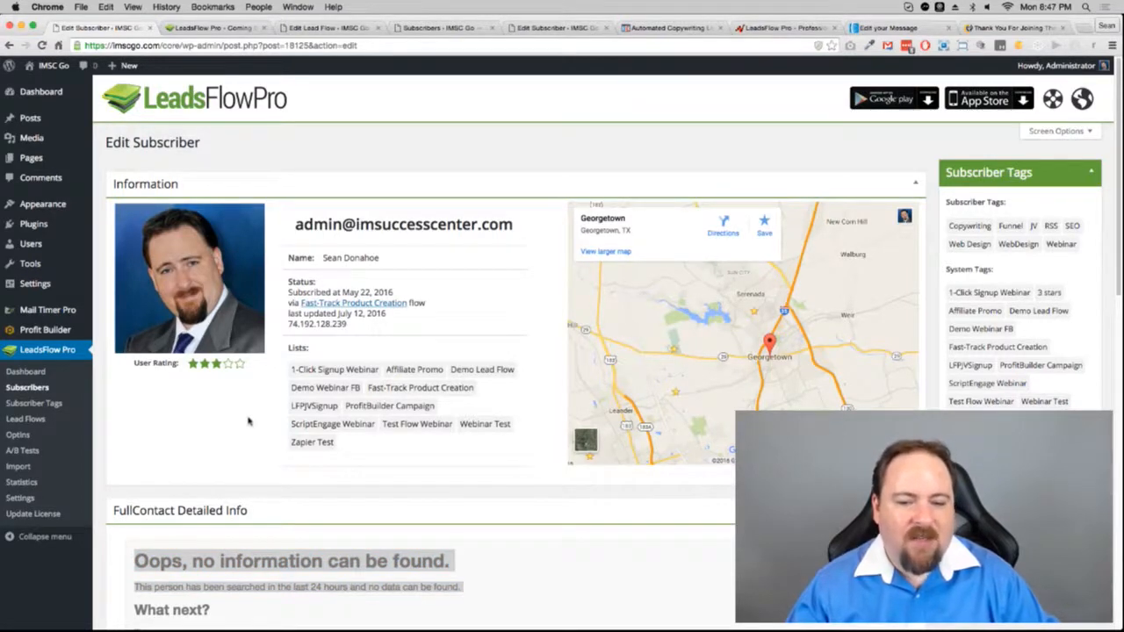
{"action": "scroll", "coordinate": [247, 423], "scroll_direction": "down", "scroll_amount": 2}
{"action": "scroll", "coordinate": [248, 422], "scroll_direction": "down", "scroll_amount": 10}
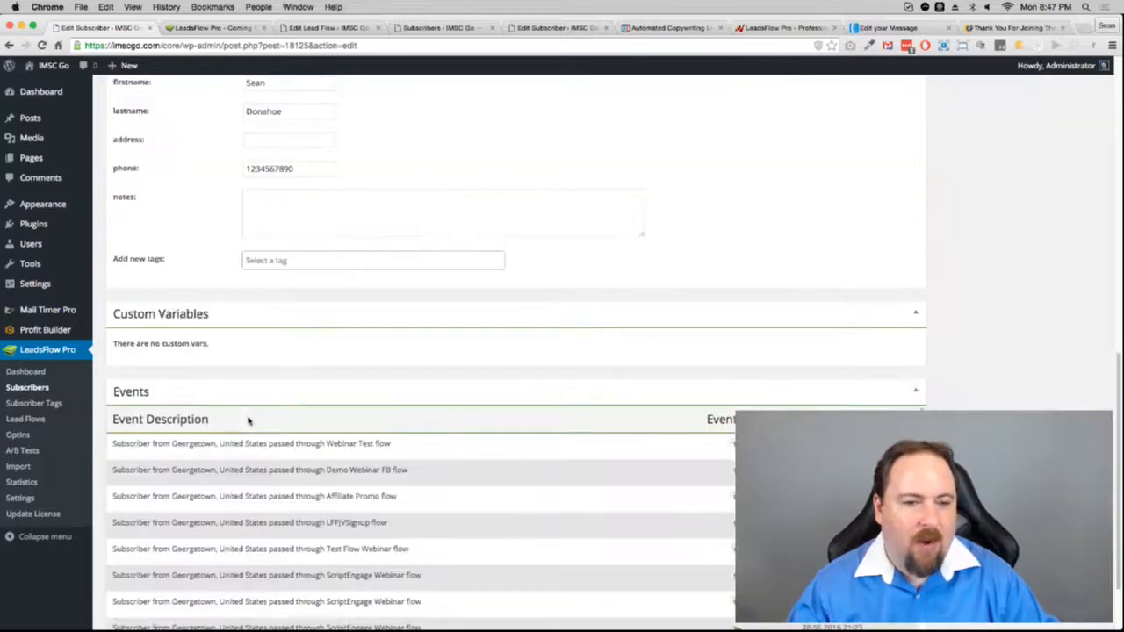
{"action": "scroll", "coordinate": [248, 423], "scroll_direction": "up", "scroll_amount": 5}
{"action": "scroll", "coordinate": [195, 411], "scroll_direction": "down", "scroll_amount": 10}
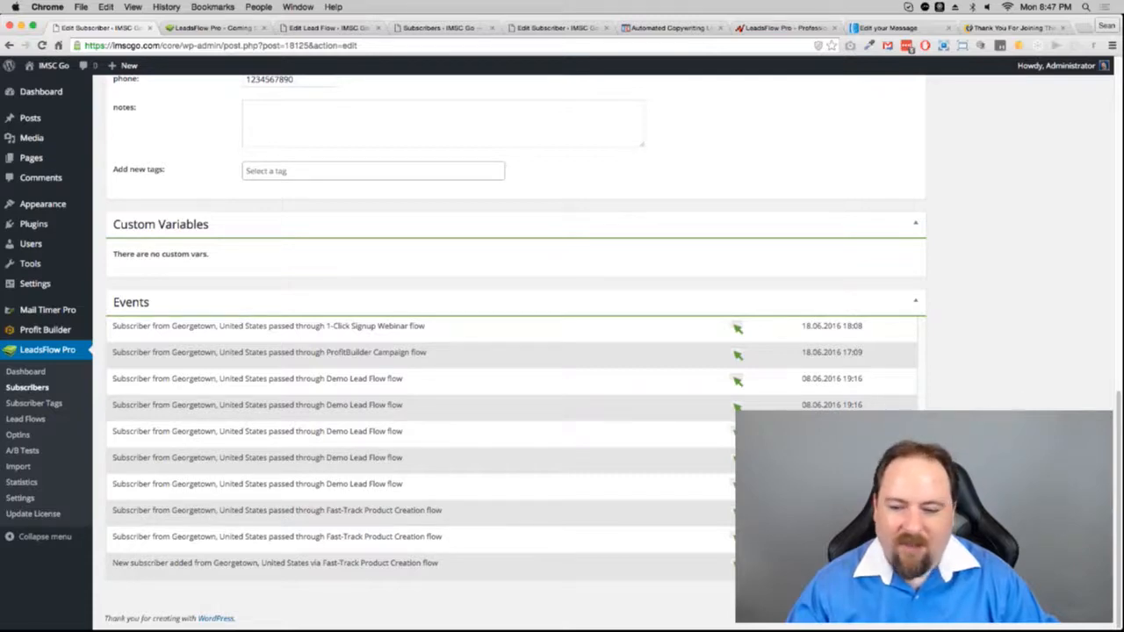
{"action": "scroll", "coordinate": [422, 351], "scroll_direction": "up", "scroll_amount": 4}
{"action": "scroll", "coordinate": [1120, 453], "scroll_direction": "down", "scroll_amount": 4}
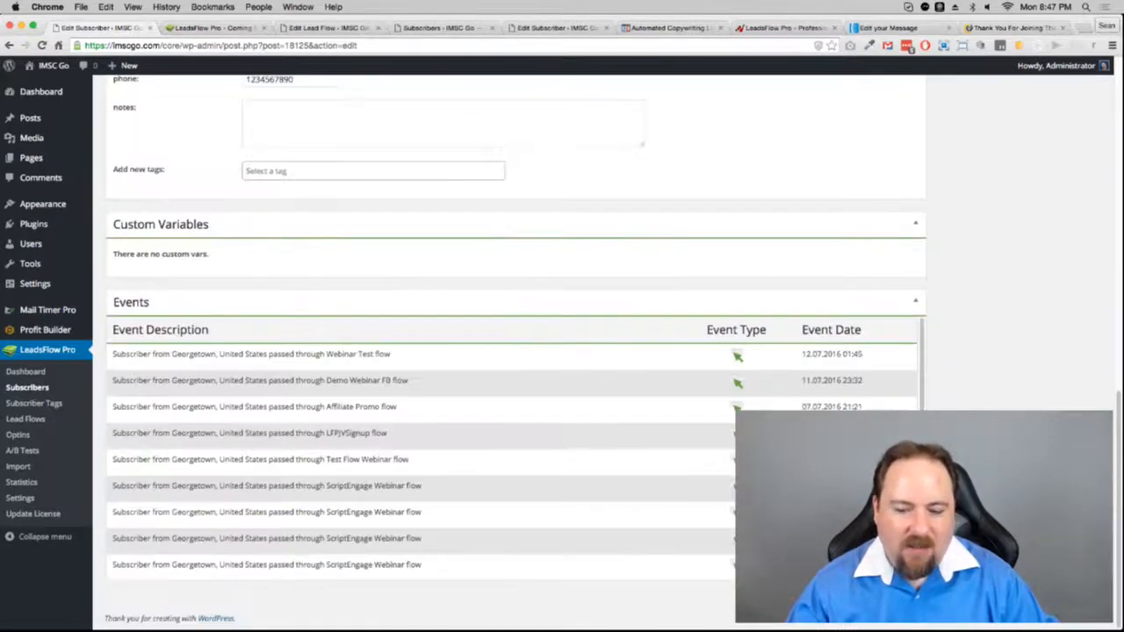
{"action": "scroll", "coordinate": [509, 352], "scroll_direction": "up", "scroll_amount": 10}
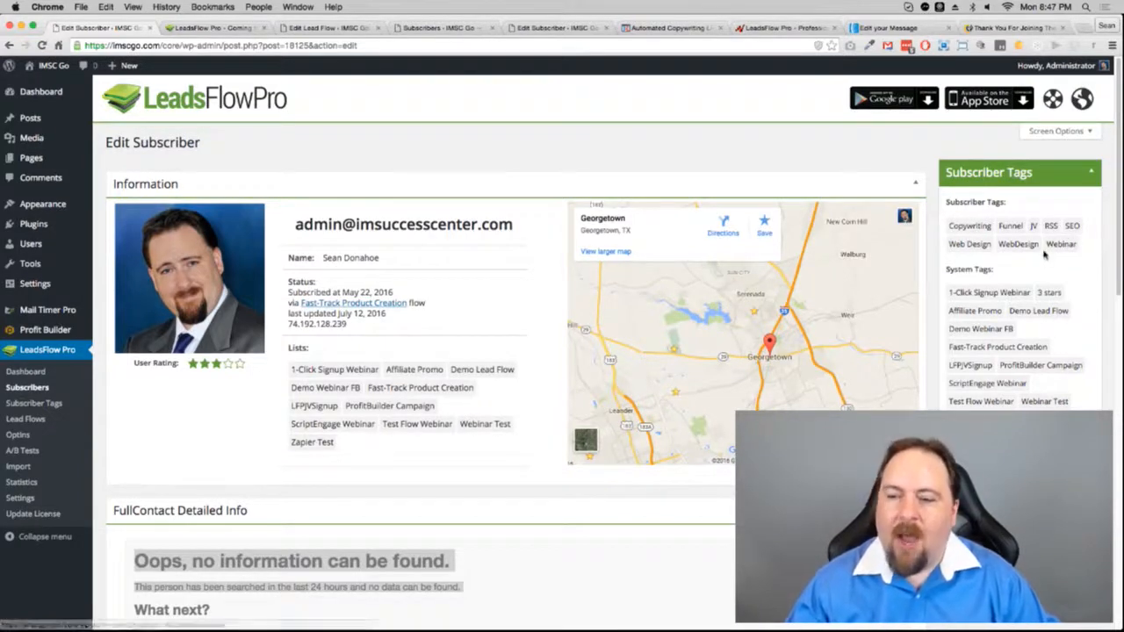
{"action": "left_click", "coordinate": [439, 27]}
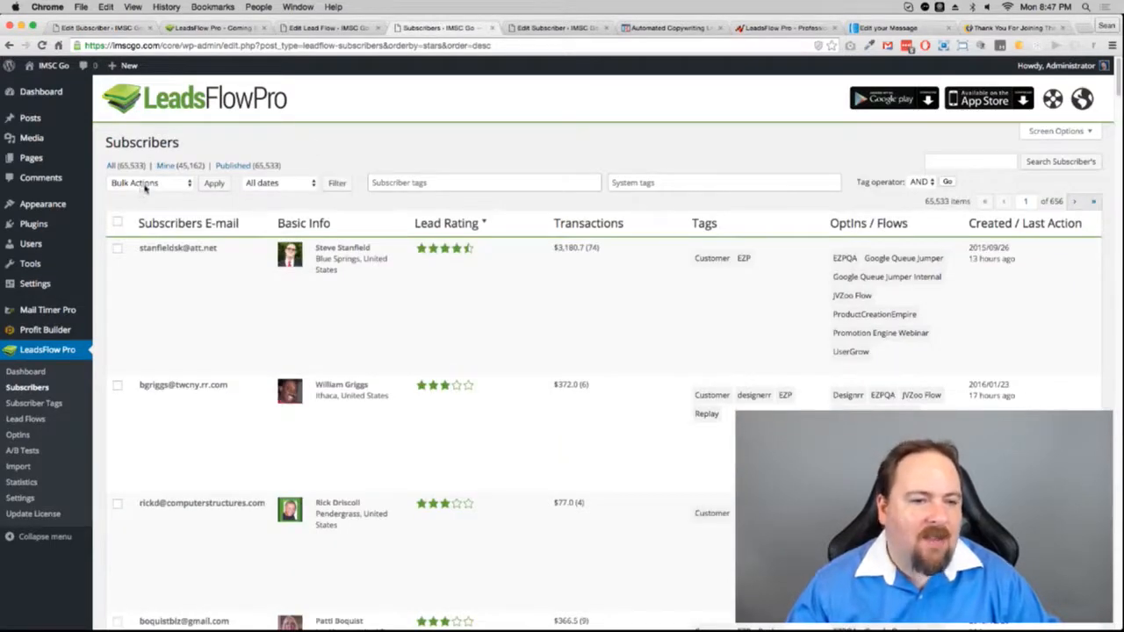
Step: Filter the subscribers by the Webinar (1094) subscriber tag
{"action": "left_click", "coordinate": [492, 183]}
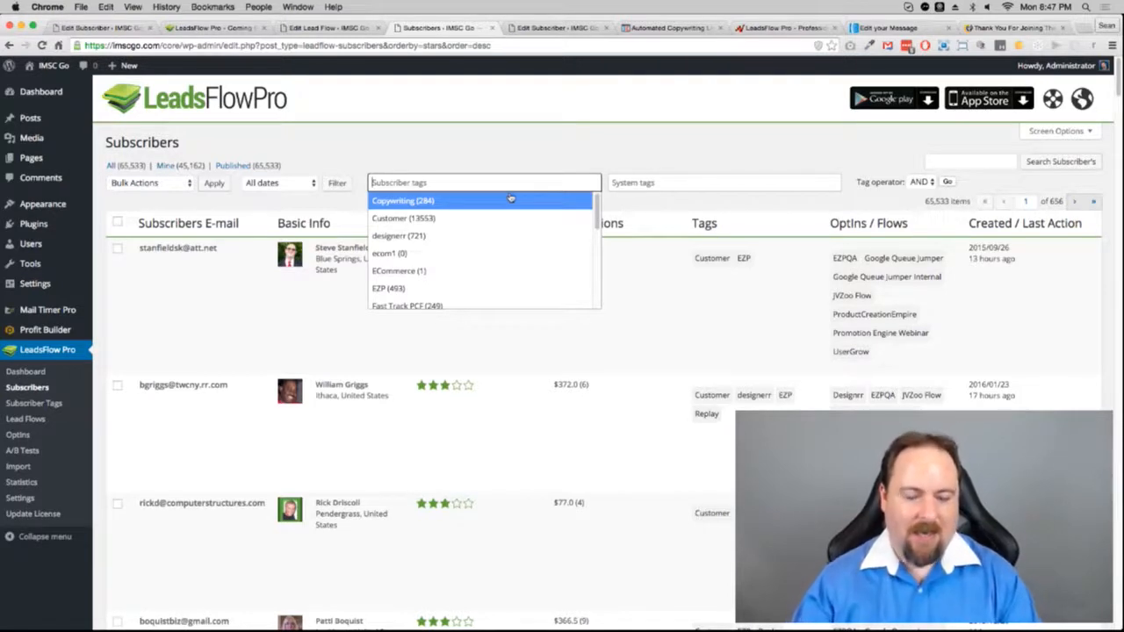
{"action": "type", "text": "SEO"}
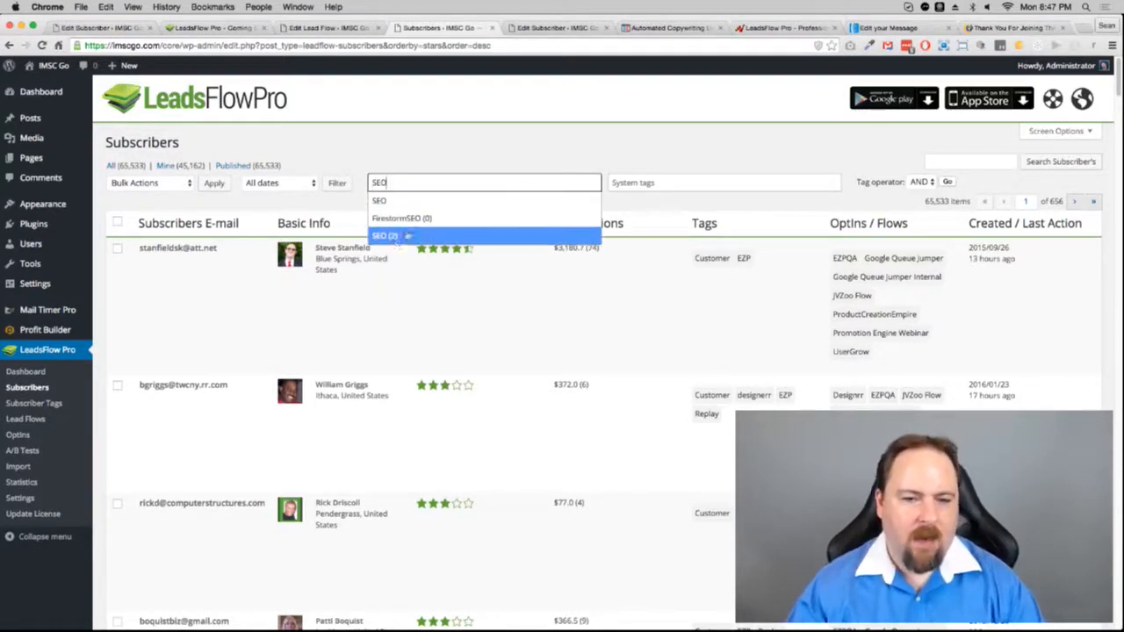
{"action": "key", "text": "BackSpace"}
{"action": "key", "text": "BackSpace"}
{"action": "key", "text": "BackSpace"}
{"action": "type", "text": "W"}
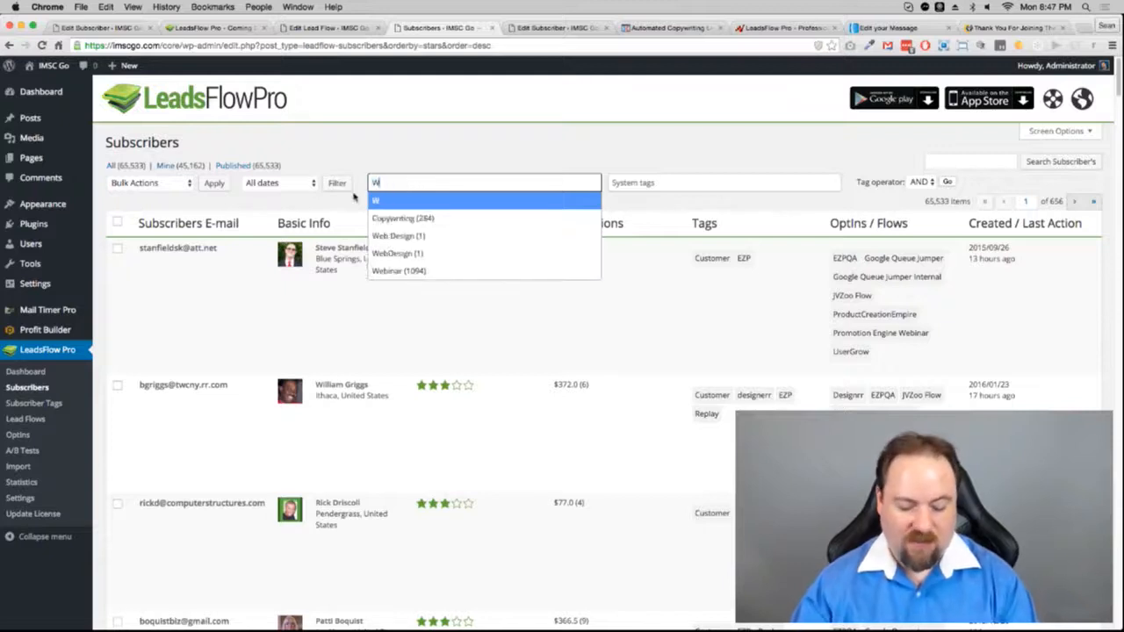
{"action": "type", "text": "ebinar"}
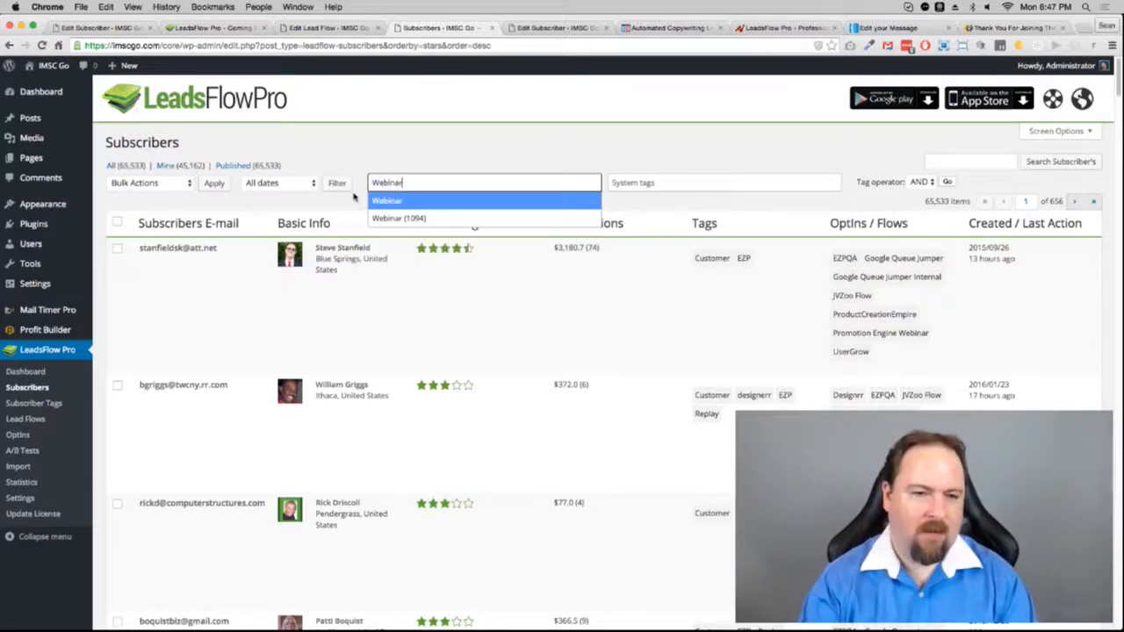
{"action": "left_click", "coordinate": [396, 217]}
{"action": "left_click", "coordinate": [516, 154]}
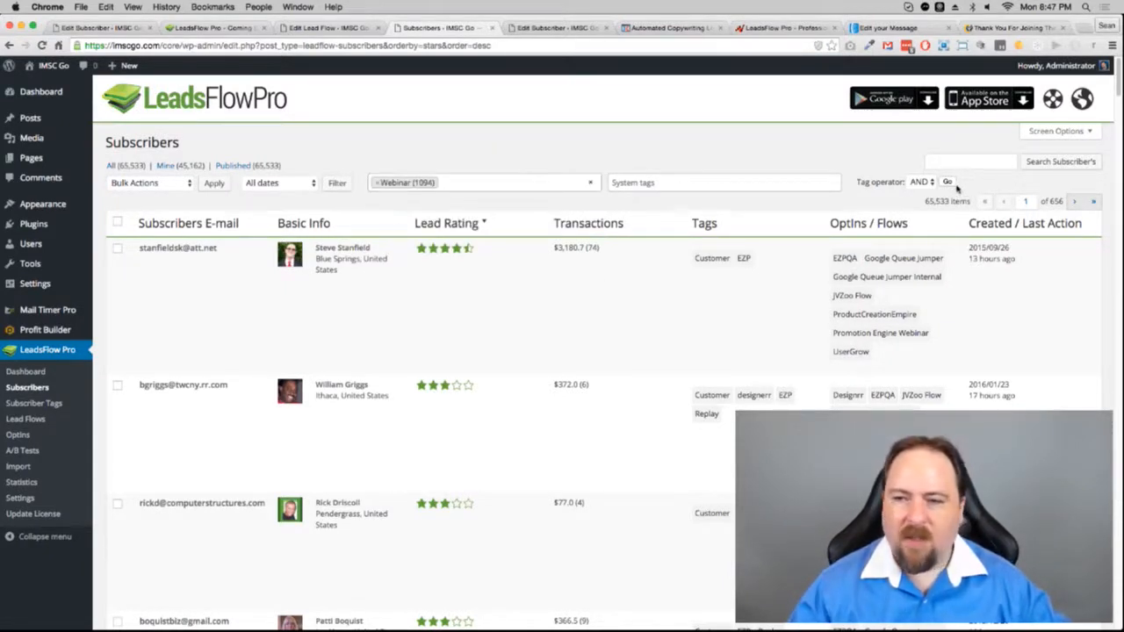
Step: Add the EZPQA (486) system tag to the filter, then check Bulk Actions without choosing one
{"action": "left_click", "coordinate": [710, 183]}
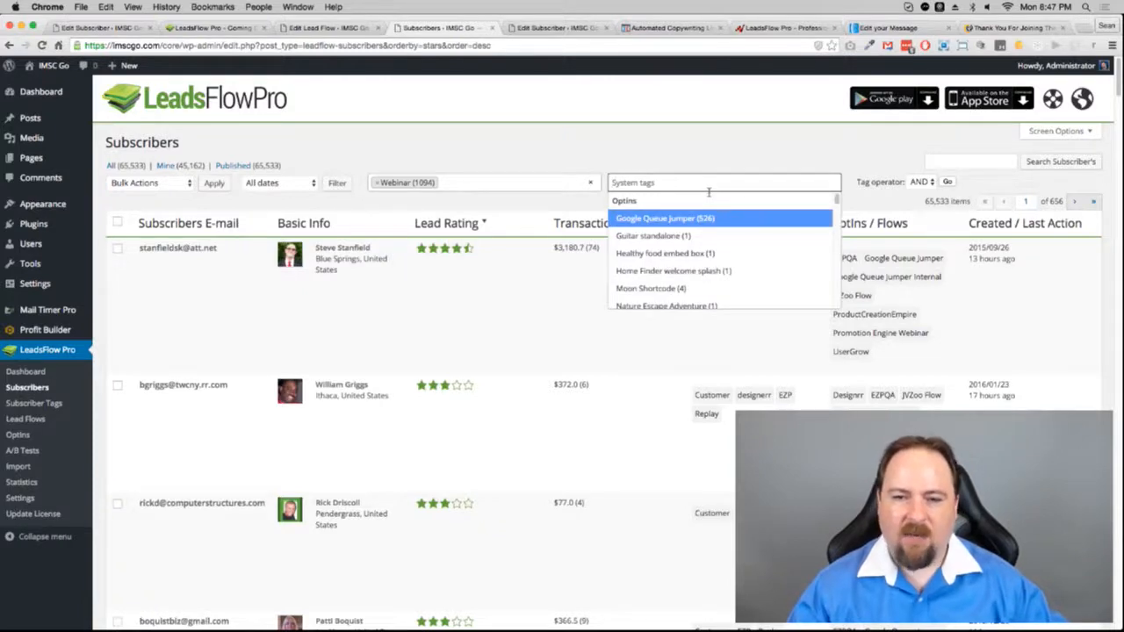
{"action": "type", "text": "EZ"}
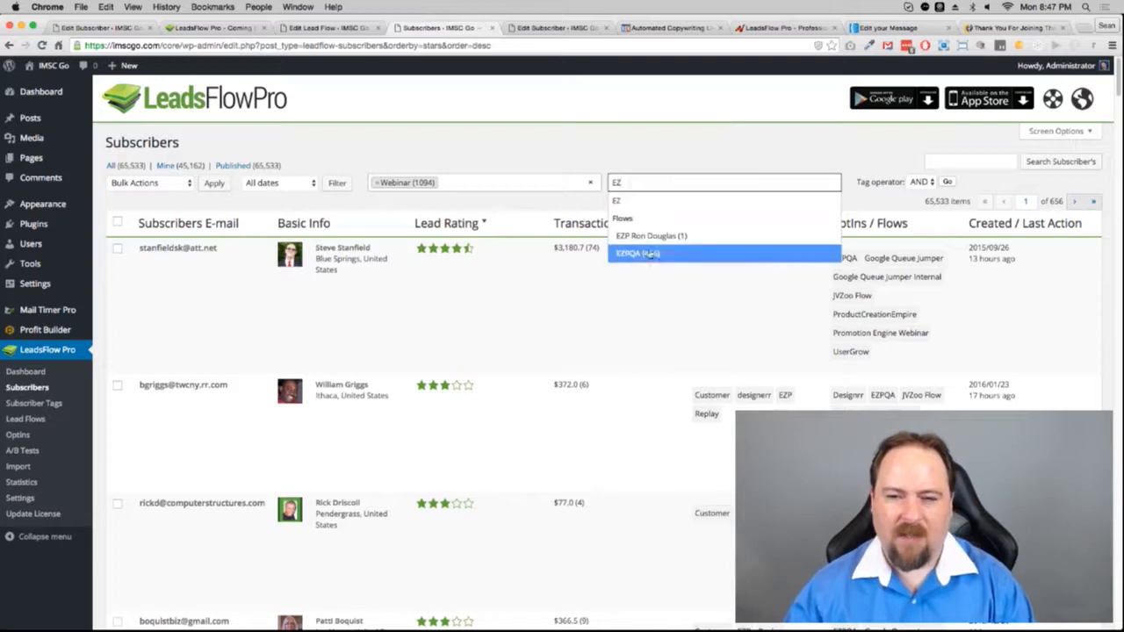
{"action": "left_click", "coordinate": [627, 253]}
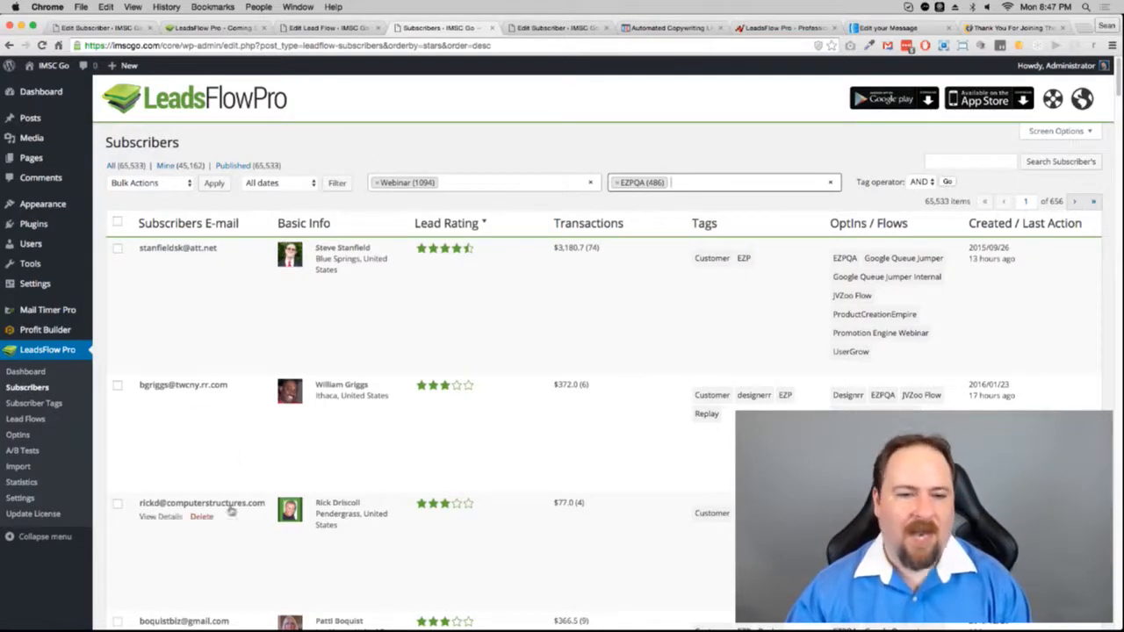
{"action": "left_click", "coordinate": [176, 183]}
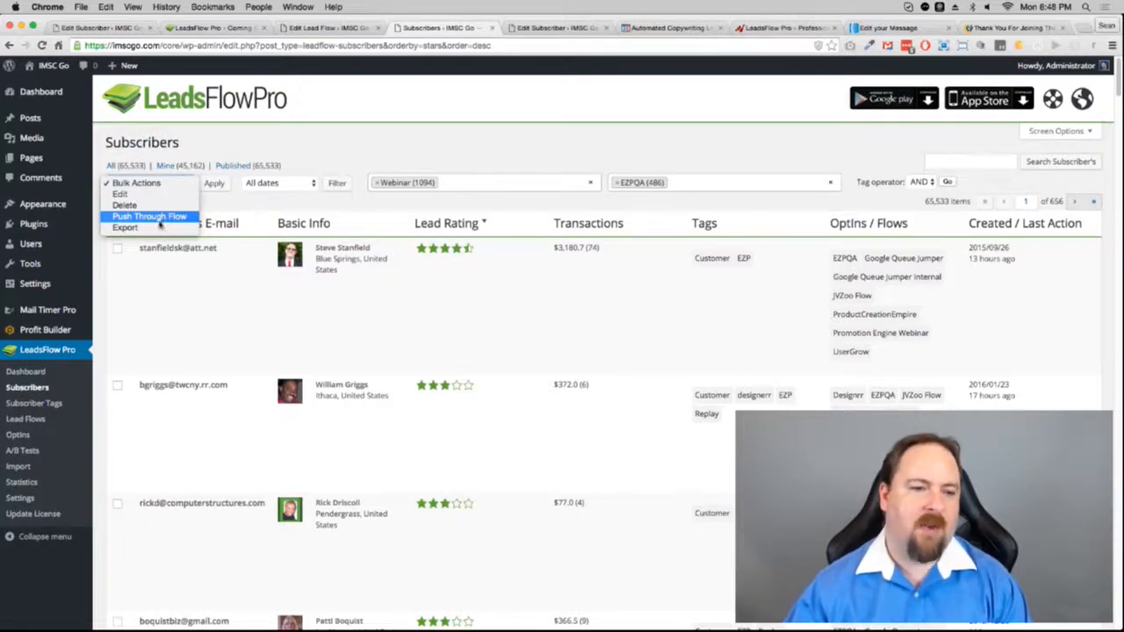
{"action": "left_click", "coordinate": [328, 166]}
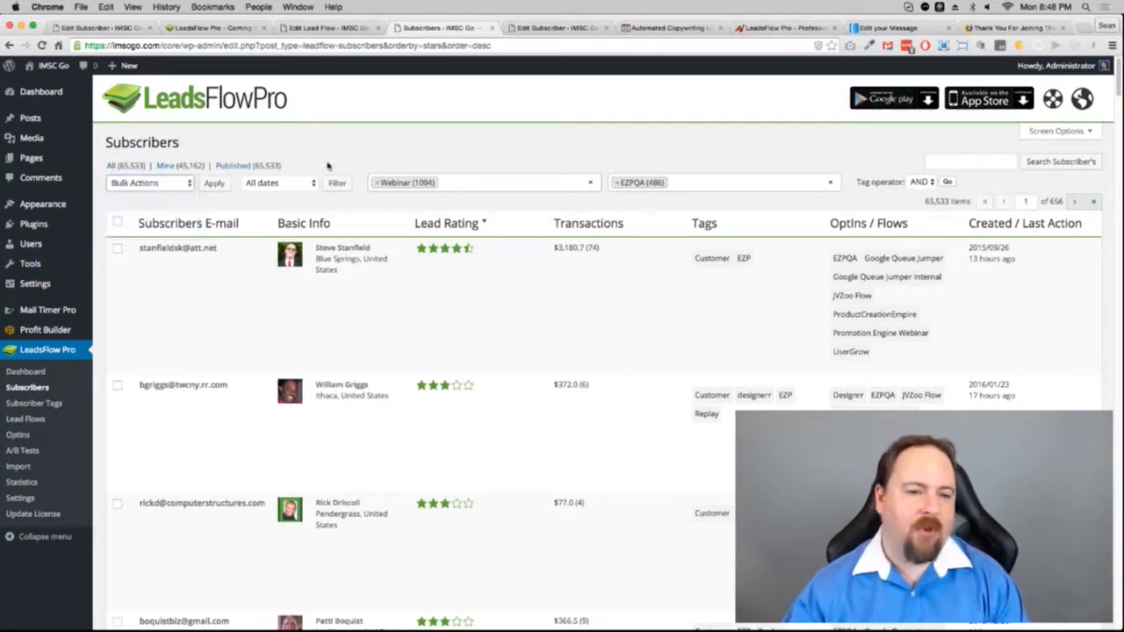